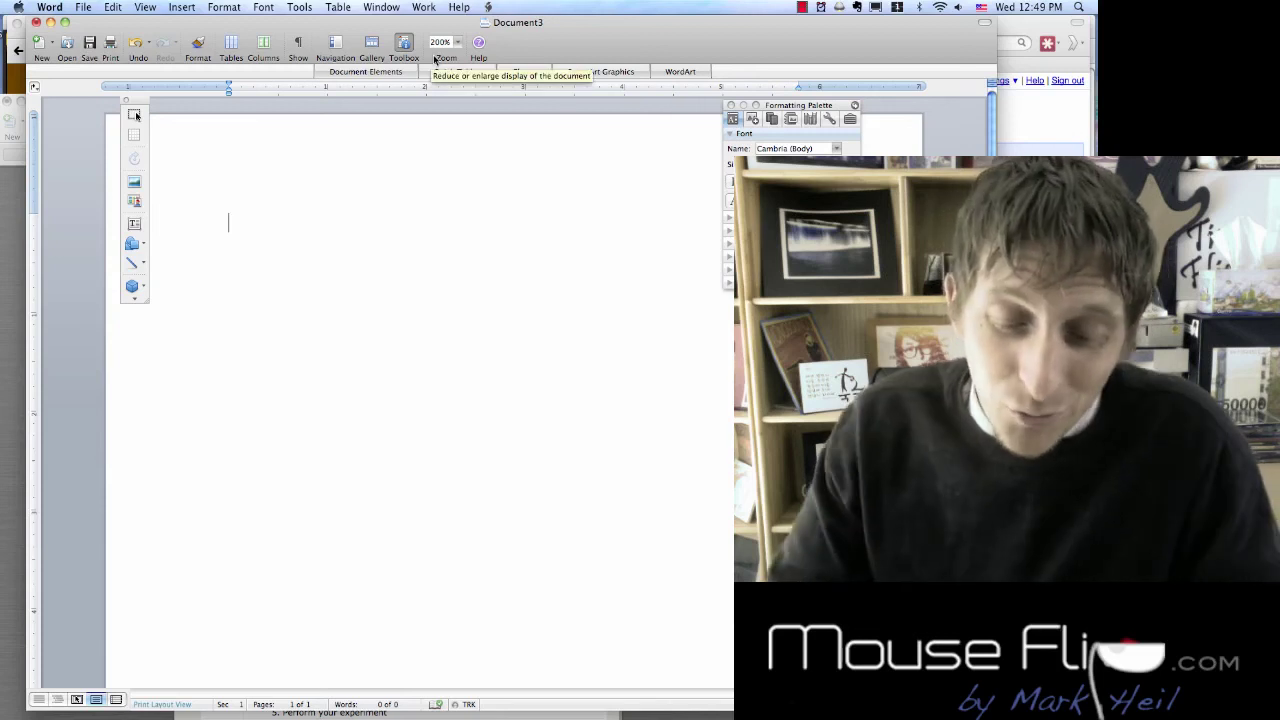
Step: Type the heading 'Science Notes' at the top of the blank document
{"action": "type", "text": "Sci"}
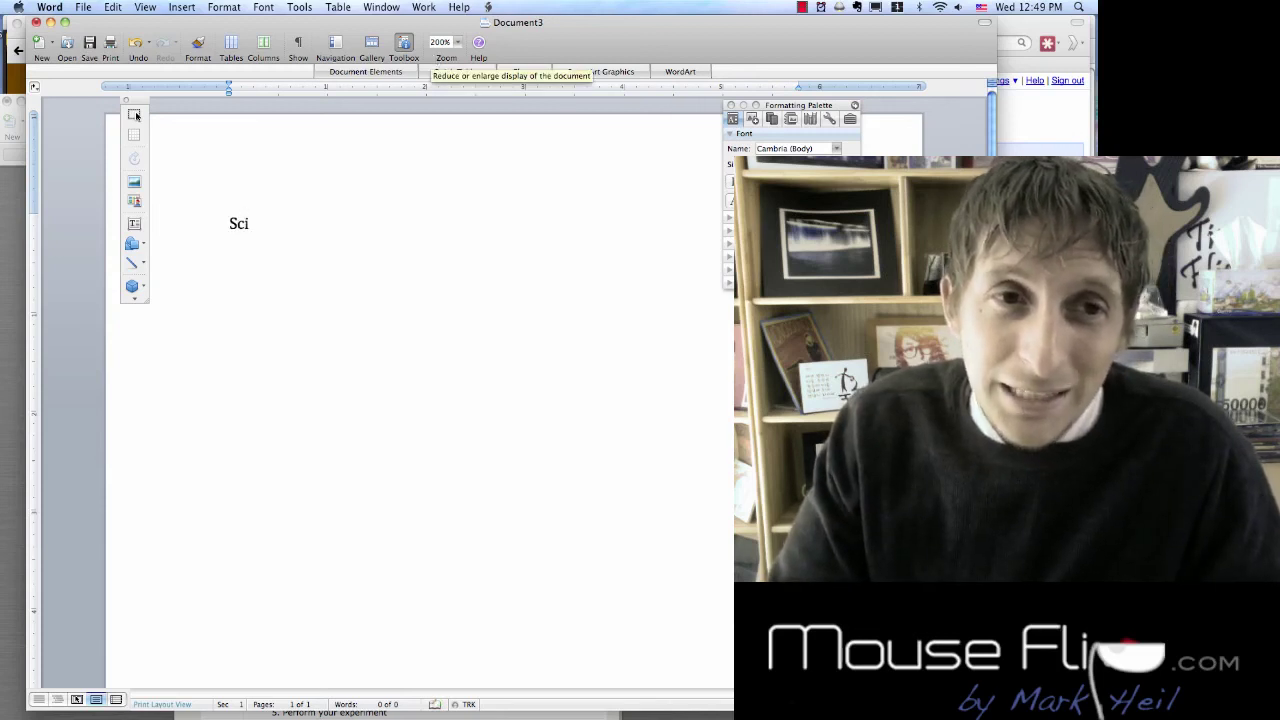
{"action": "type", "text": "ence Notes"}
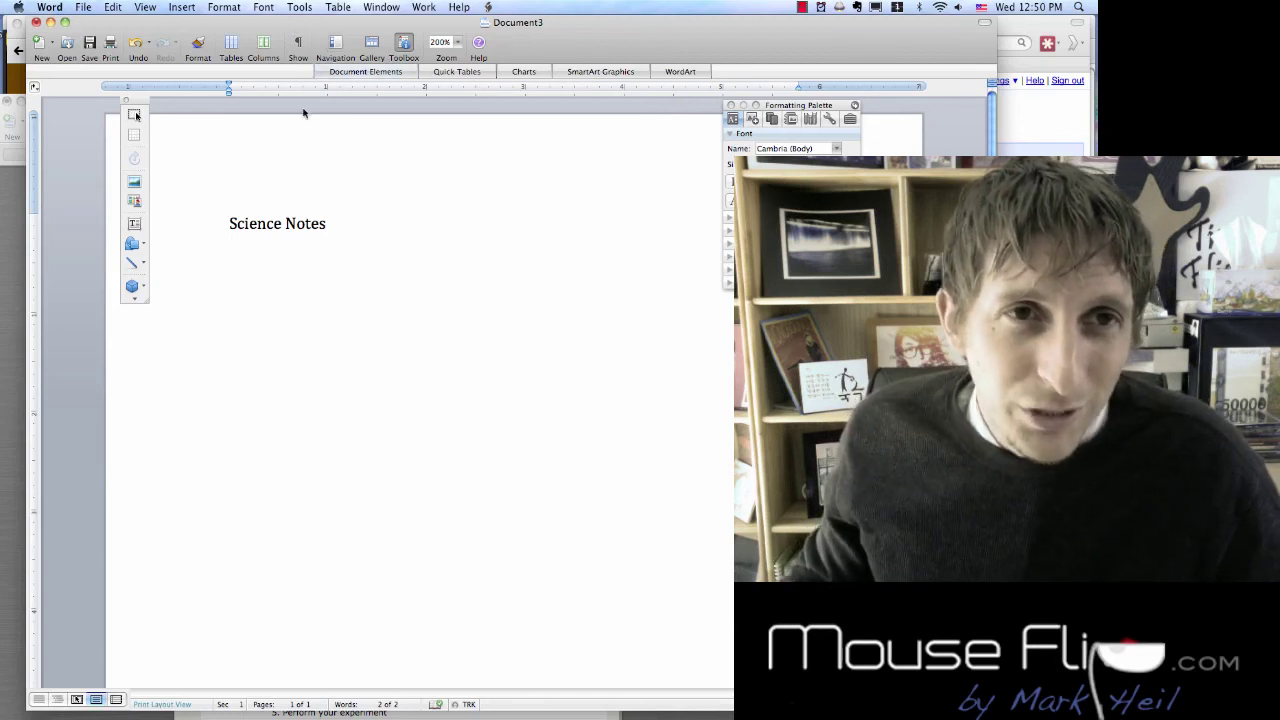
{"action": "left_click", "coordinate": [150, 8]}
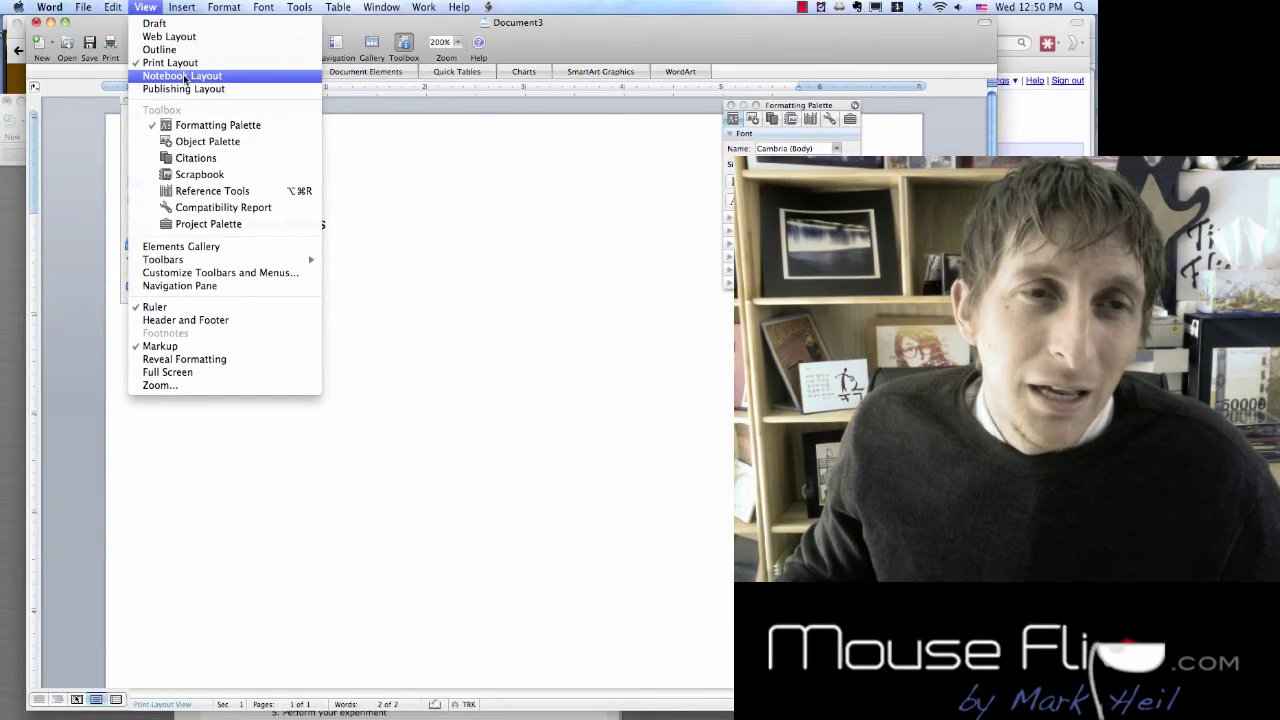
Step: Switch the document to Notebook Layout as a new notebook
{"action": "left_click", "coordinate": [184, 76]}
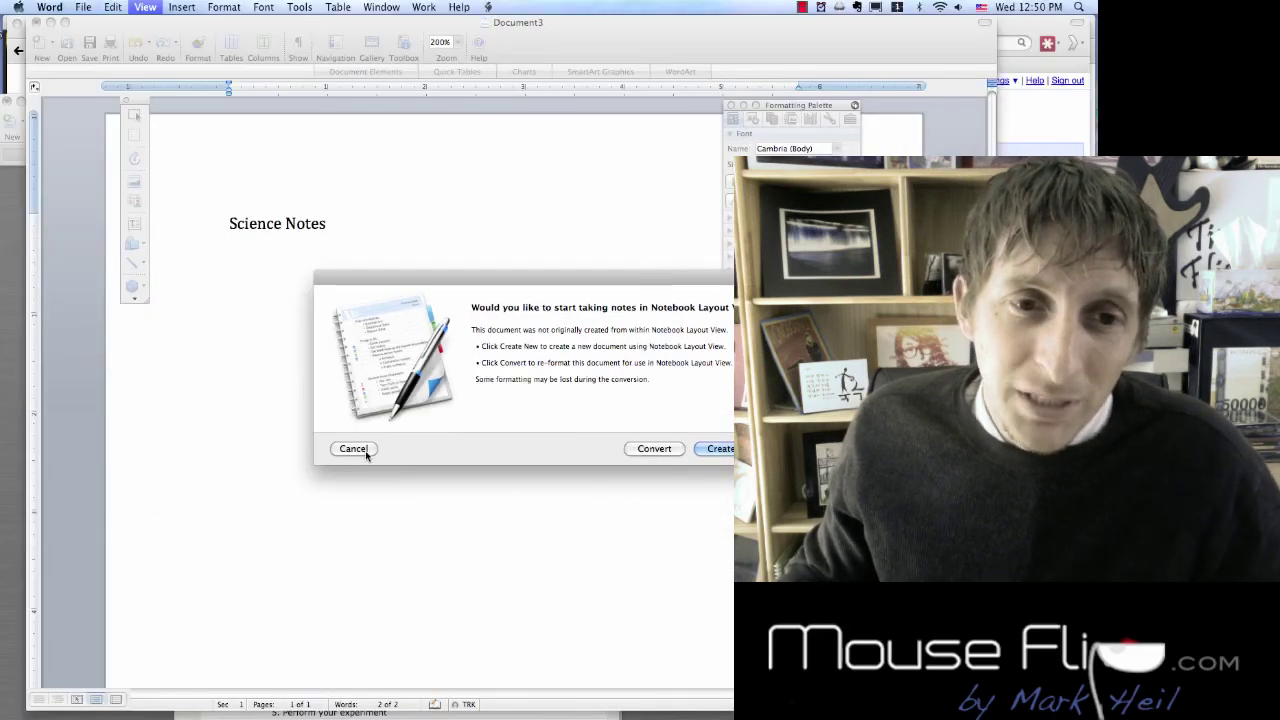
{"action": "left_click", "coordinate": [715, 449]}
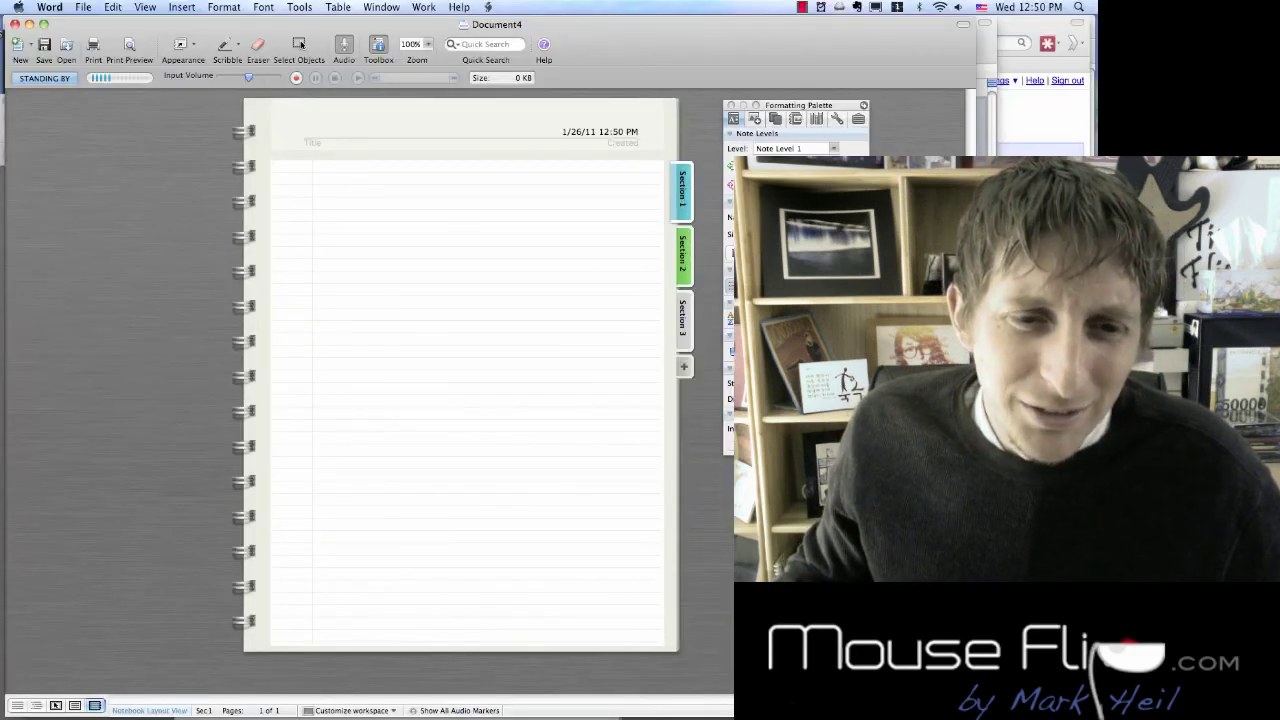
Step: Try the Blueprint, Walnut, Oak and Black Oak workspace backgrounds, ending on Titanium
{"action": "left_click", "coordinate": [368, 711]}
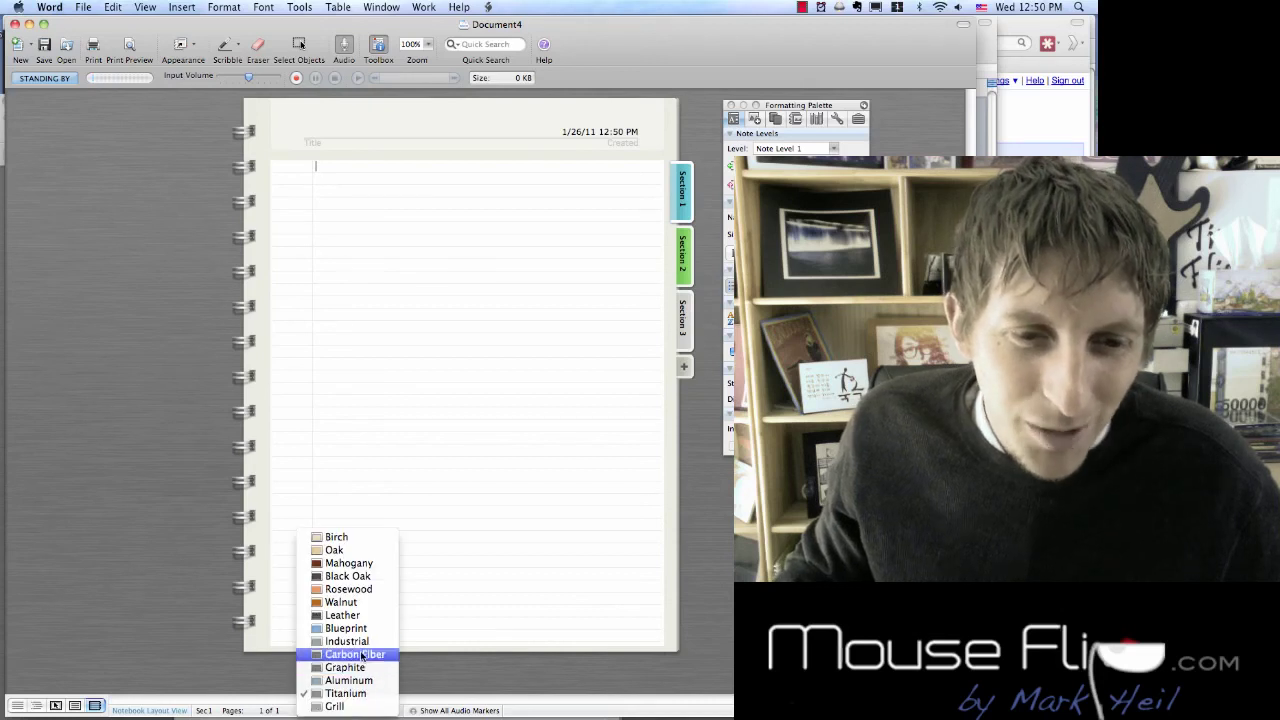
{"action": "left_click", "coordinate": [345, 628]}
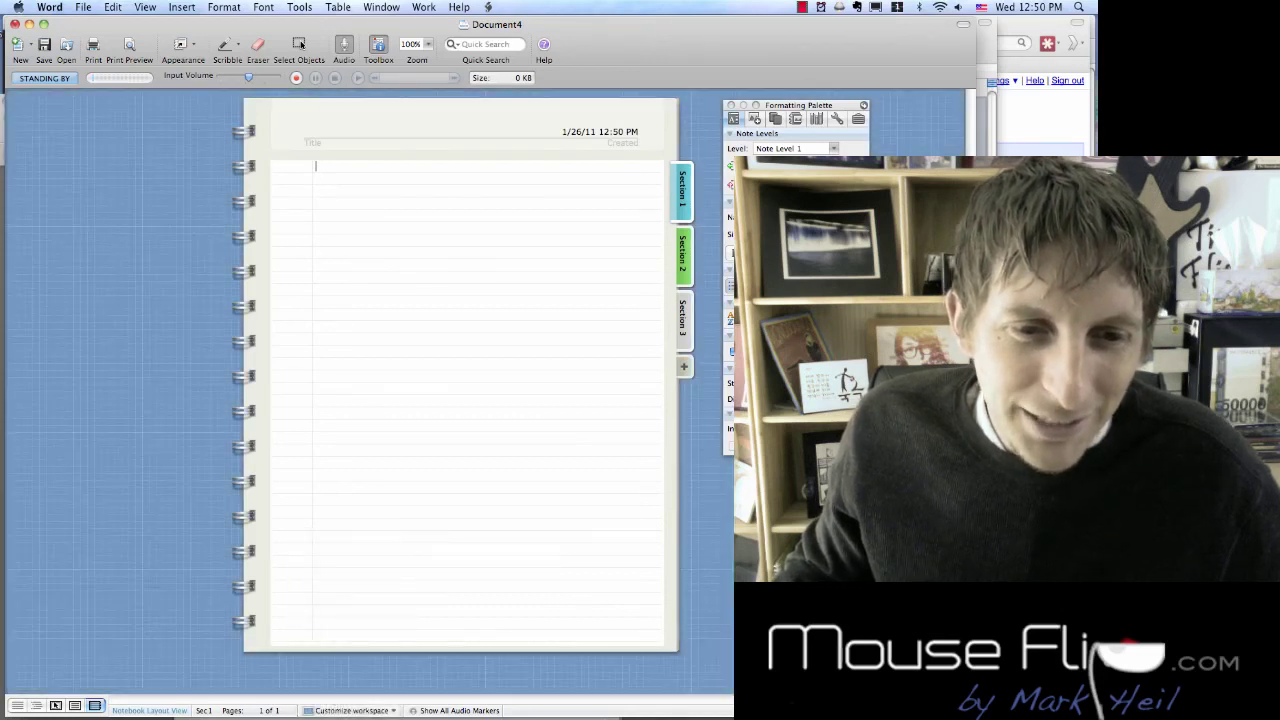
{"action": "left_click", "coordinate": [336, 709]}
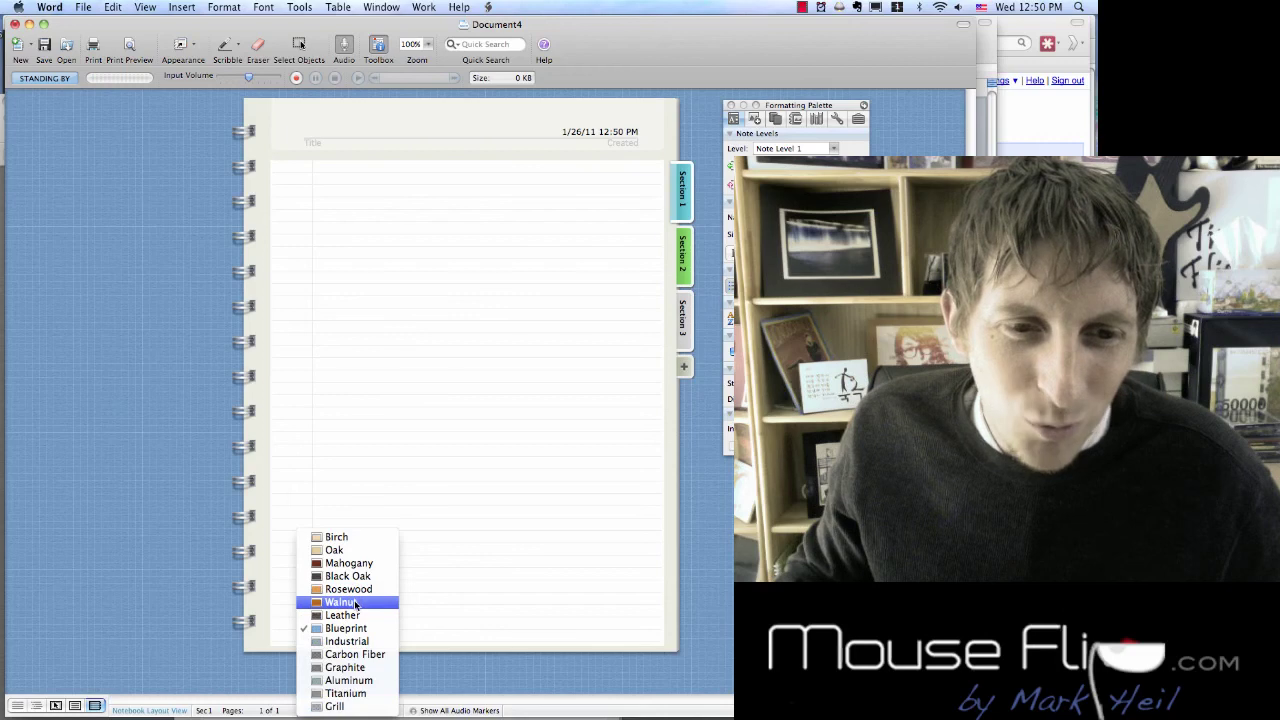
{"action": "left_click", "coordinate": [340, 602]}
{"action": "left_click", "coordinate": [340, 709]}
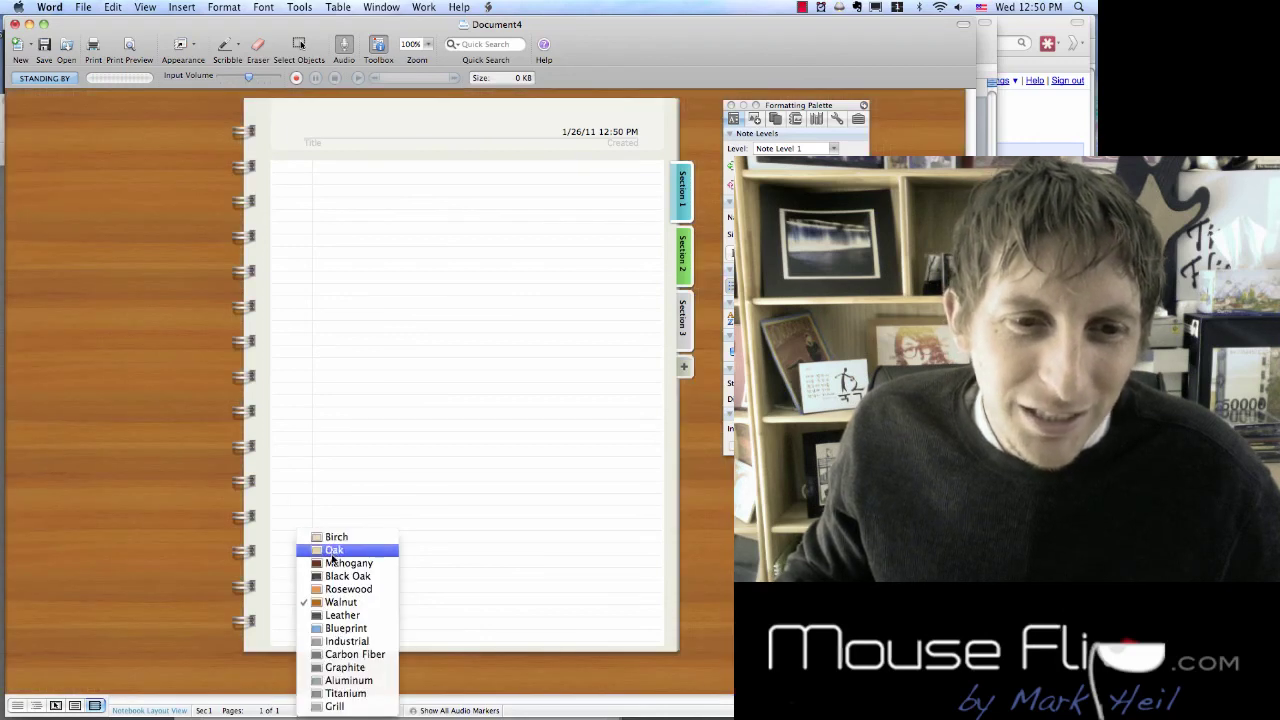
{"action": "left_click", "coordinate": [336, 550]}
{"action": "left_click", "coordinate": [336, 710]}
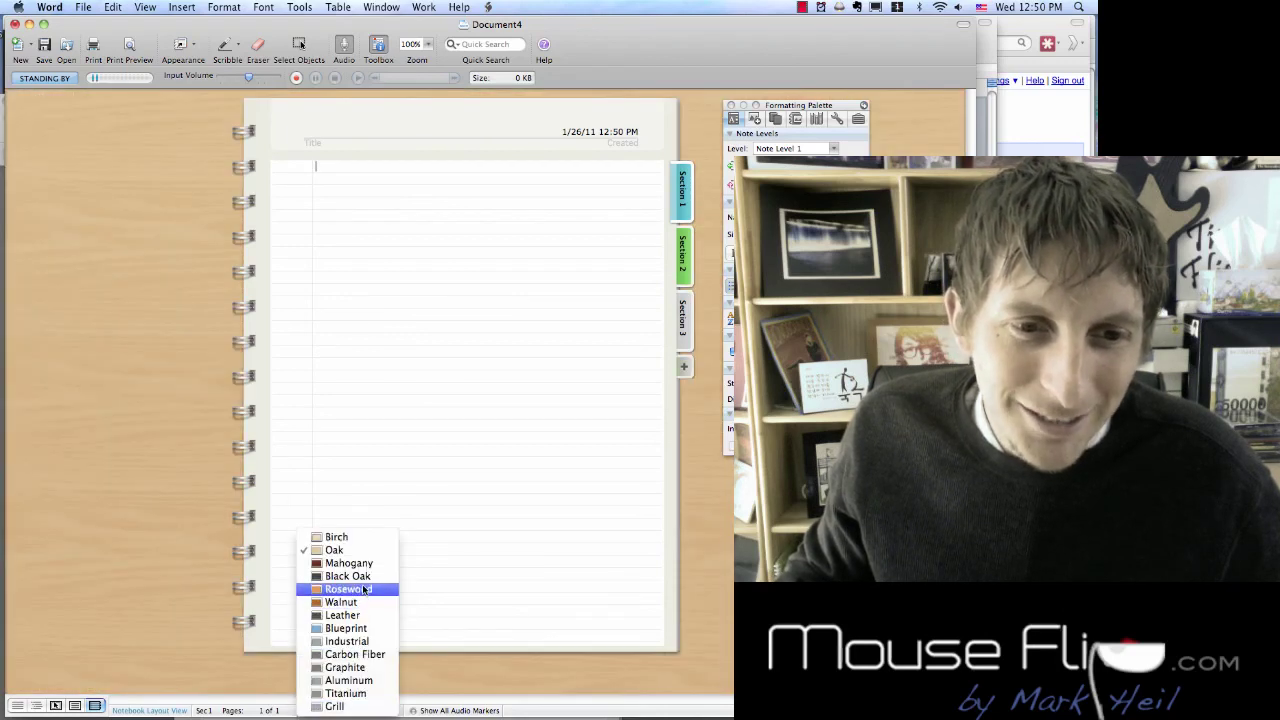
{"action": "left_click", "coordinate": [395, 580]}
{"action": "left_click", "coordinate": [368, 710]}
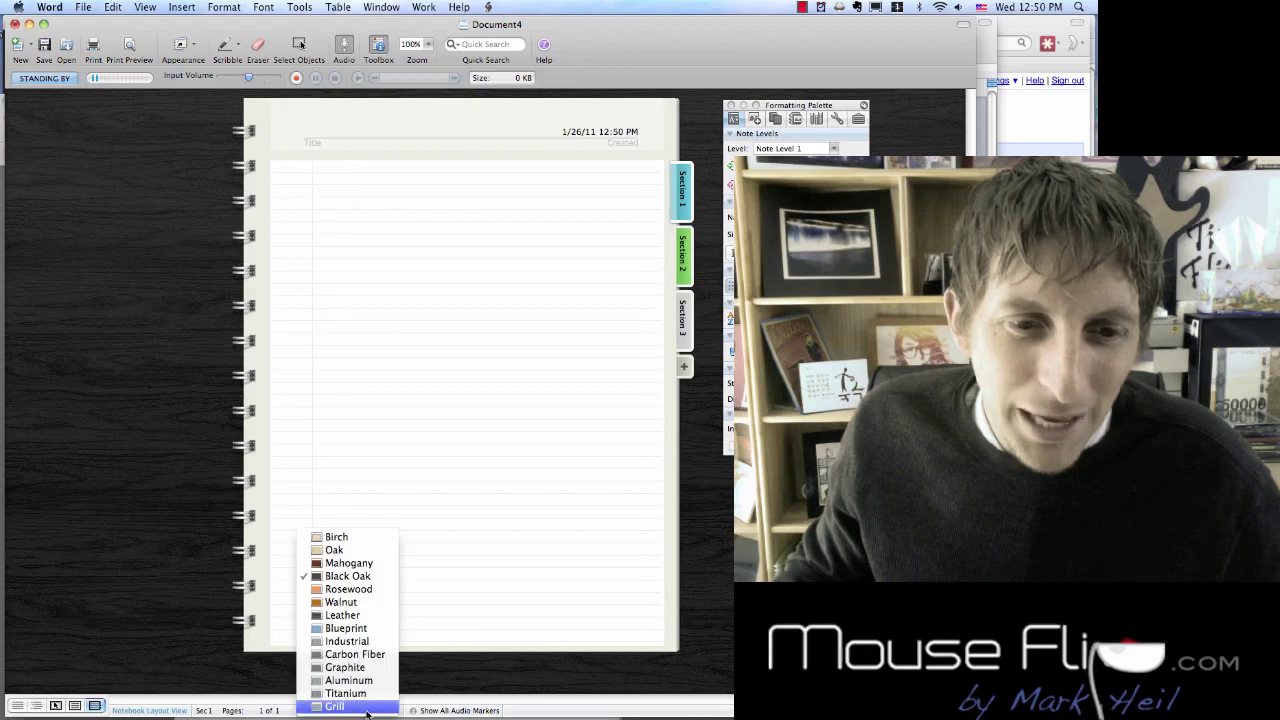
{"action": "left_click", "coordinate": [369, 694]}
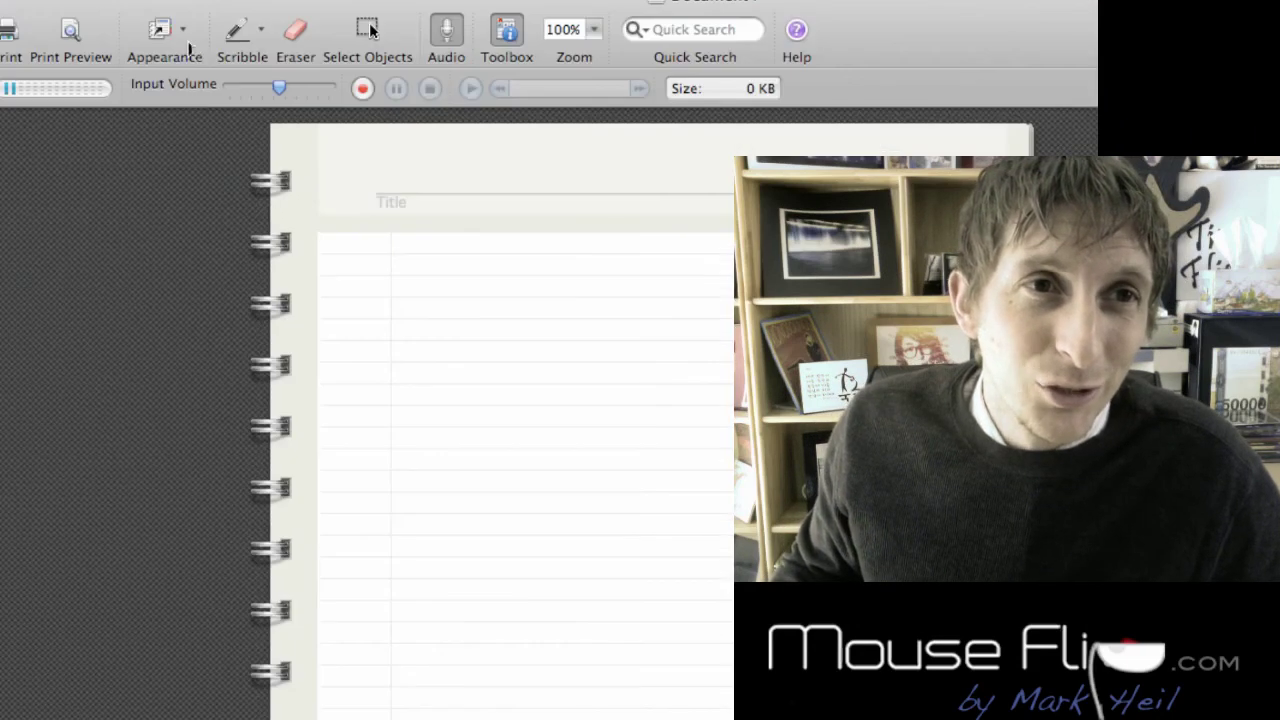
Step: Try Lucent Glass rings, then change the notebook appearance to flat tabs without rings
{"action": "left_click", "coordinate": [188, 45]}
{"action": "left_click", "coordinate": [232, 158]}
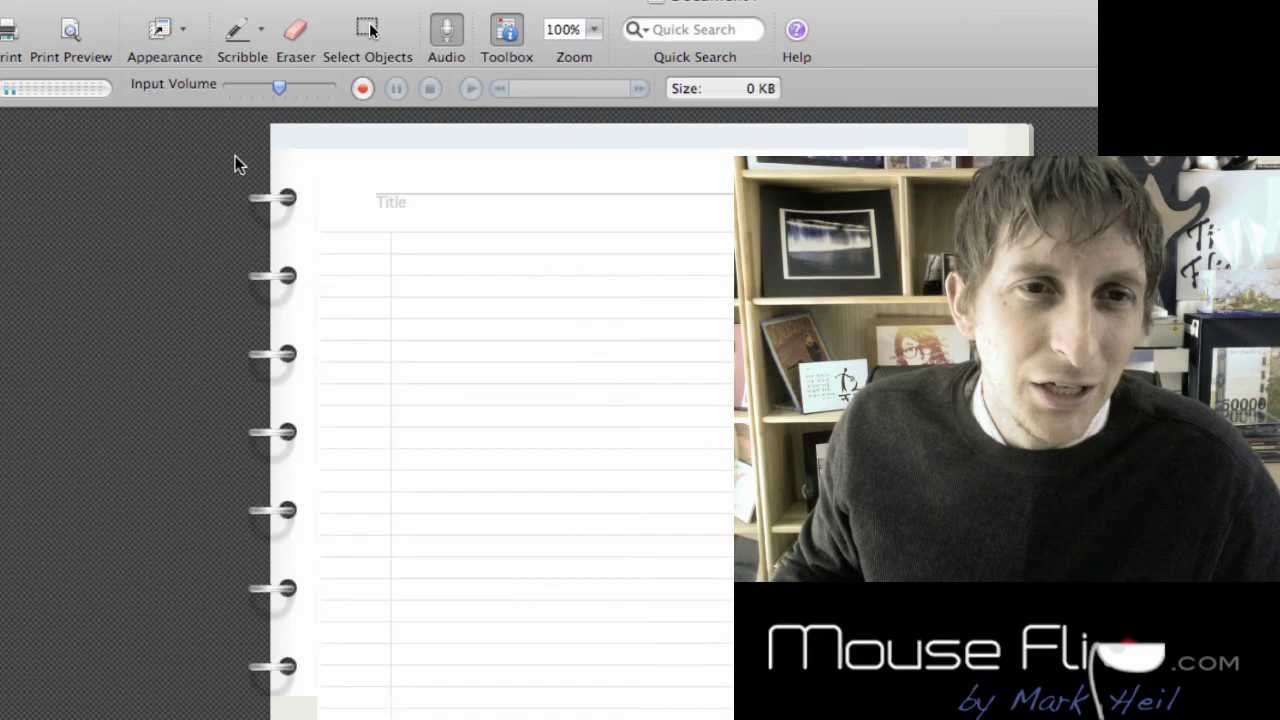
{"action": "left_click", "coordinate": [165, 35]}
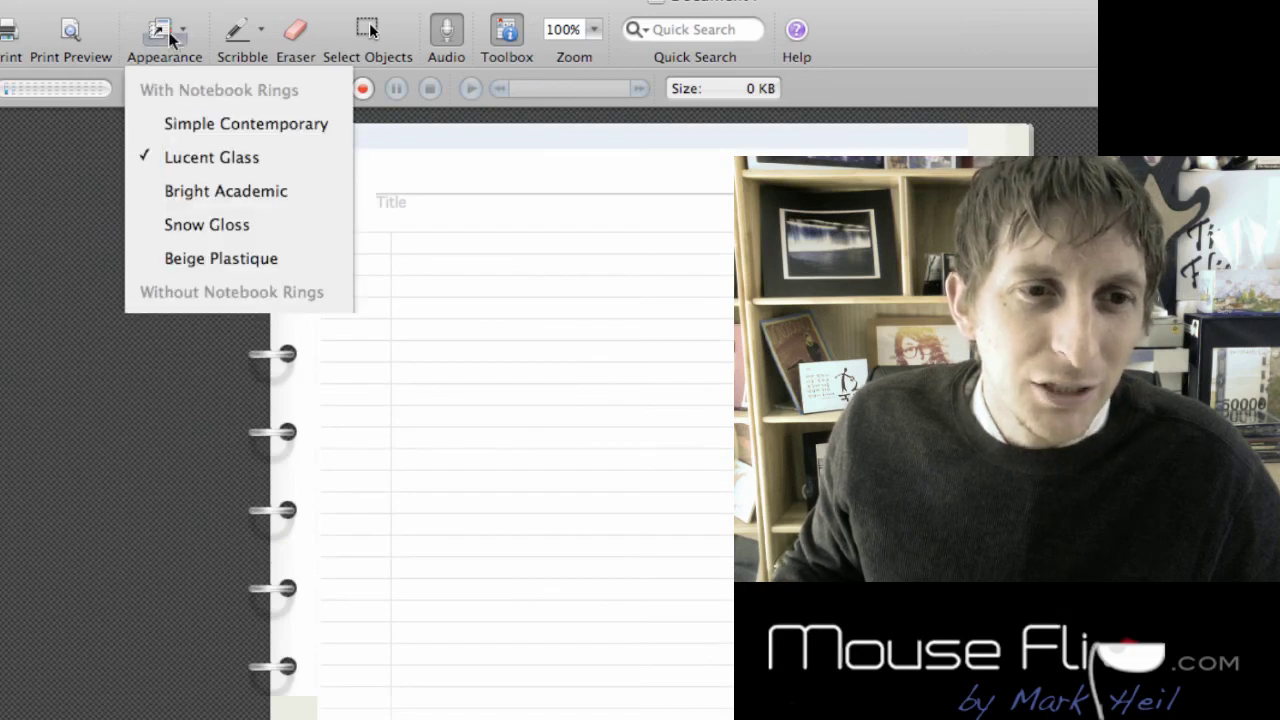
{"action": "left_click", "coordinate": [240, 123]}
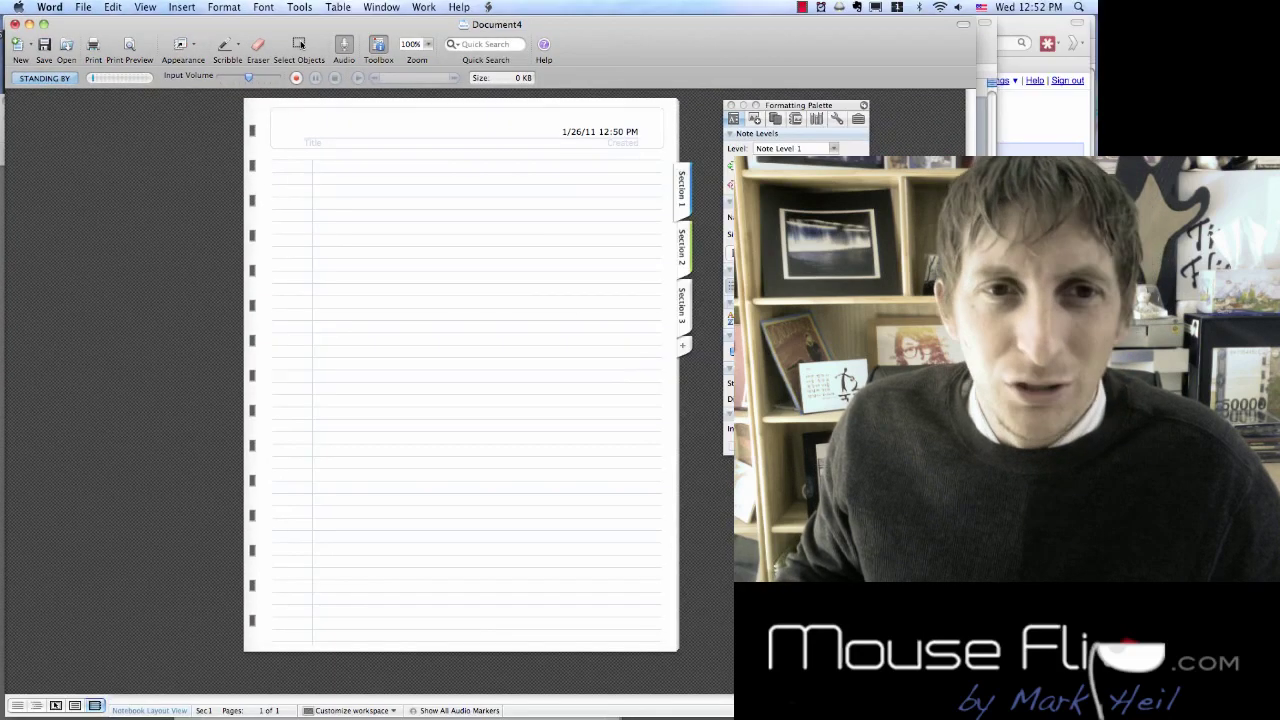
{"action": "left_click", "coordinate": [330, 130]}
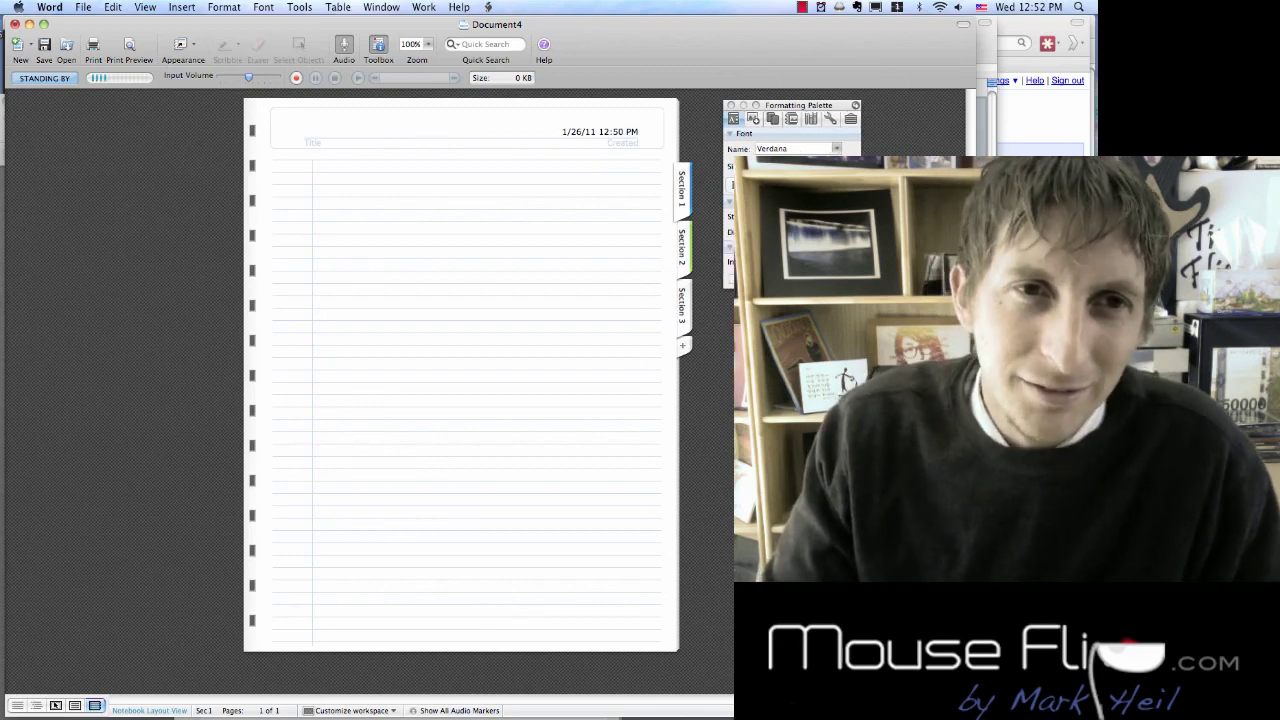
Step: Replace the stray letter in the page title with 'Computer Notes'
{"action": "key", "text": "BackSpace"}
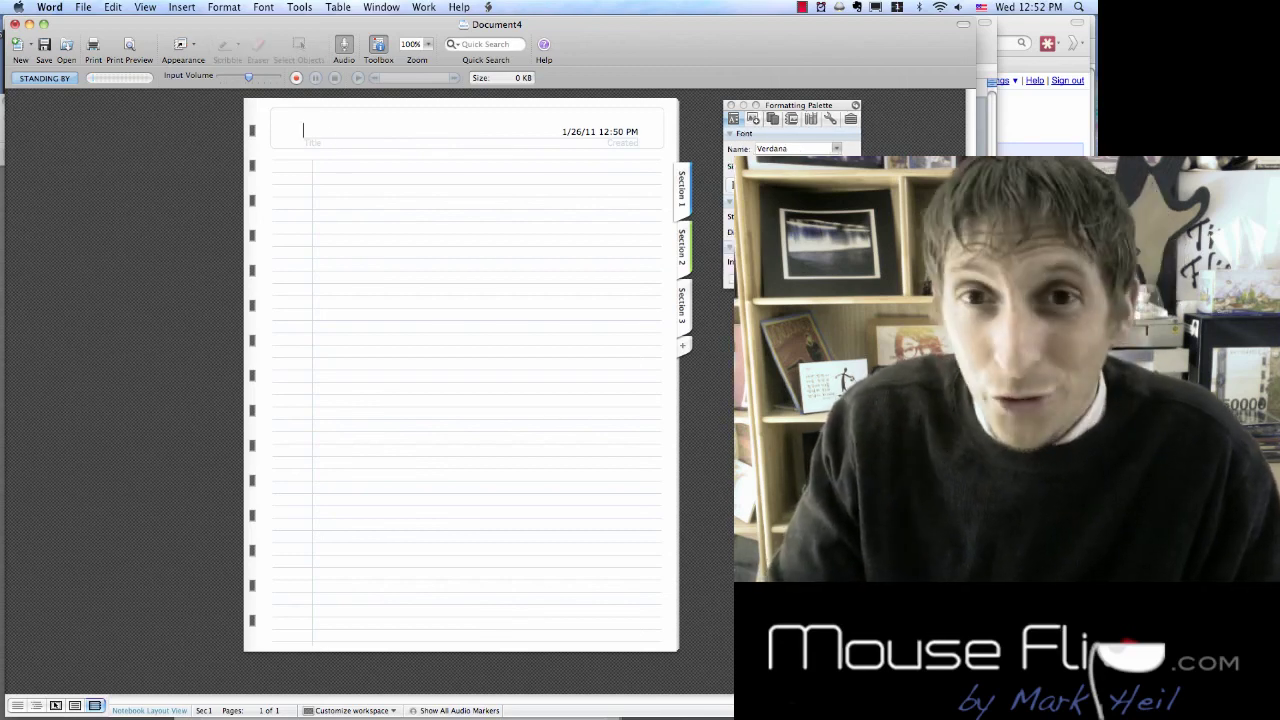
{"action": "type", "text": "Computer"}
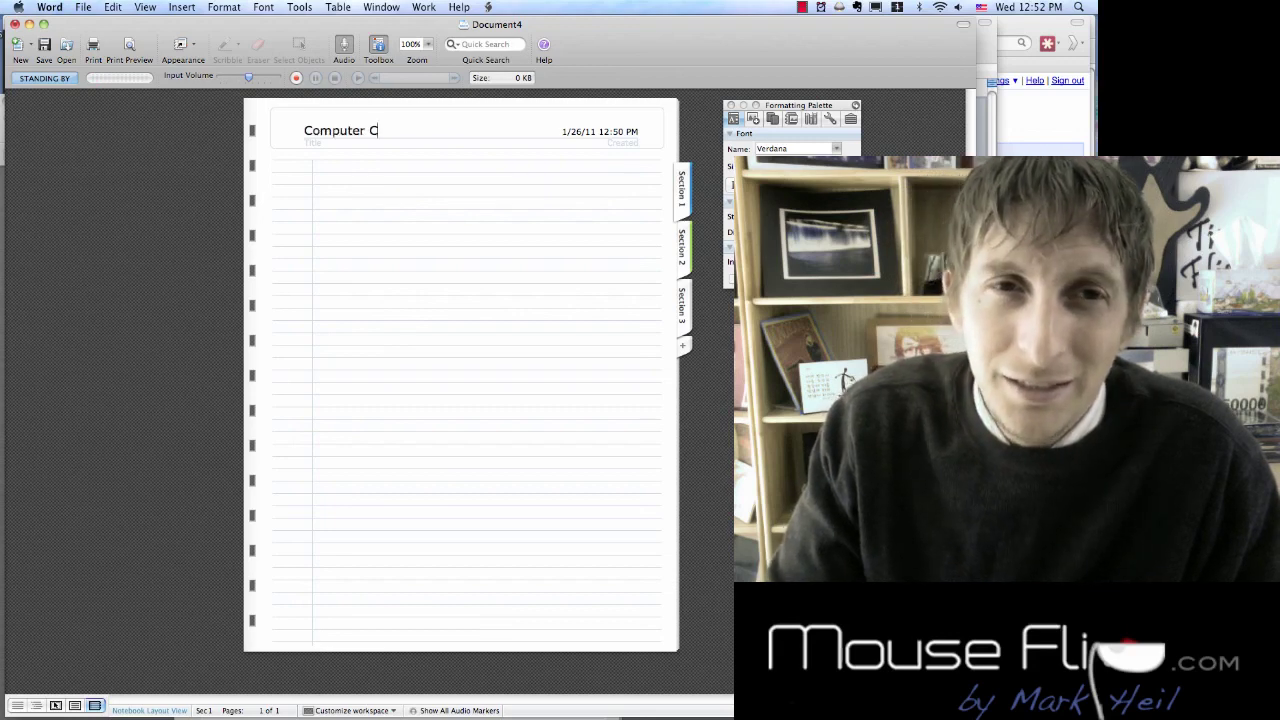
{"action": "type", "text": " Notes"}
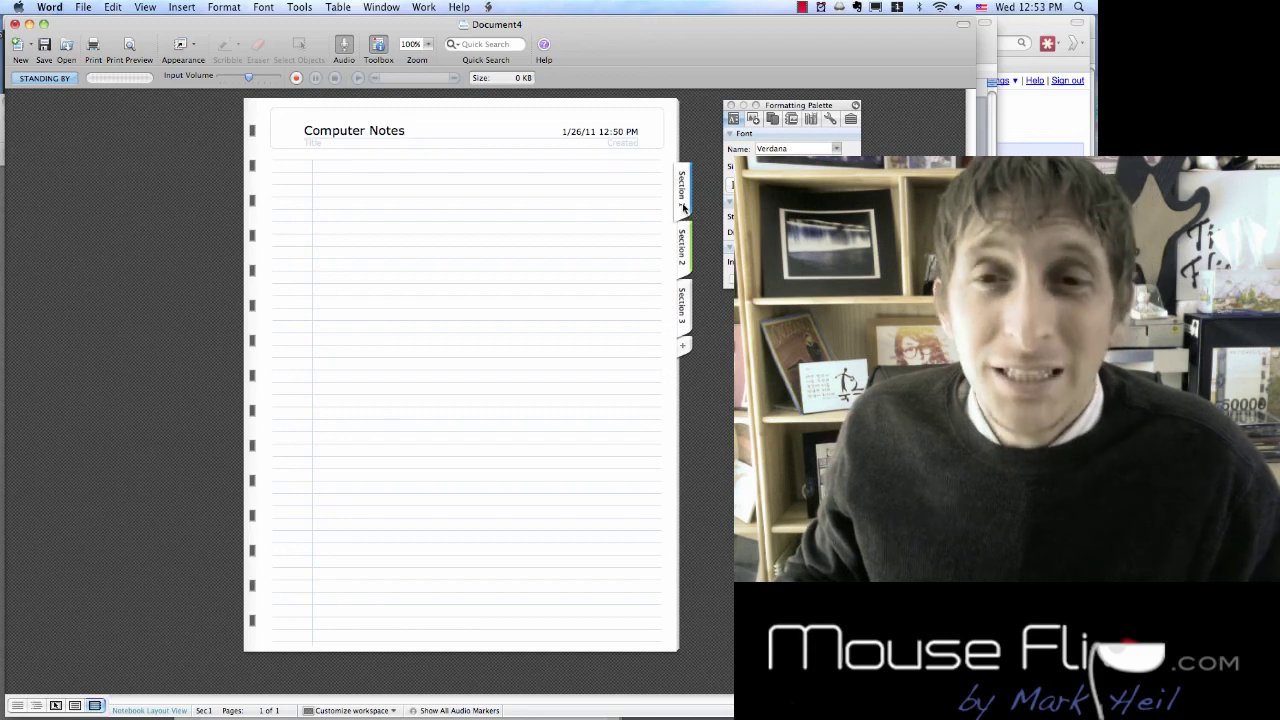
{"action": "left_click", "coordinate": [81, 9]}
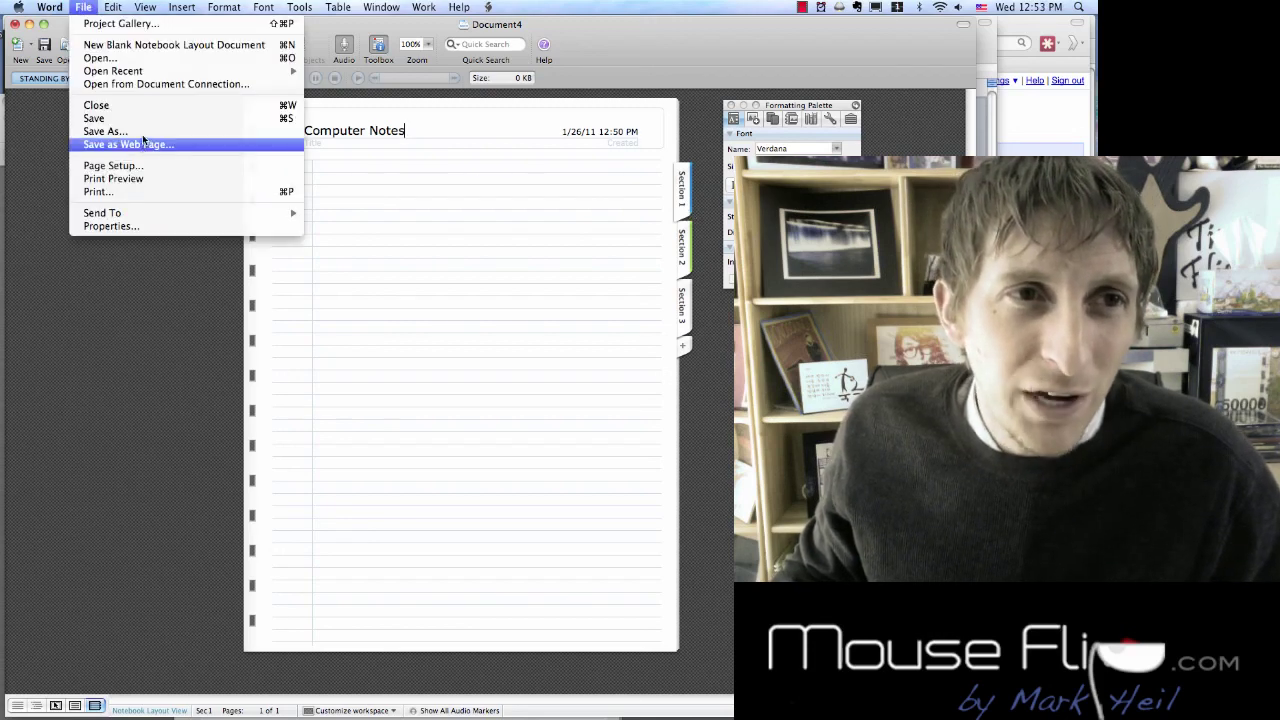
Step: Save the notebook on the Desktop as ComputerNotes using Save As
{"action": "left_click", "coordinate": [353, 261]}
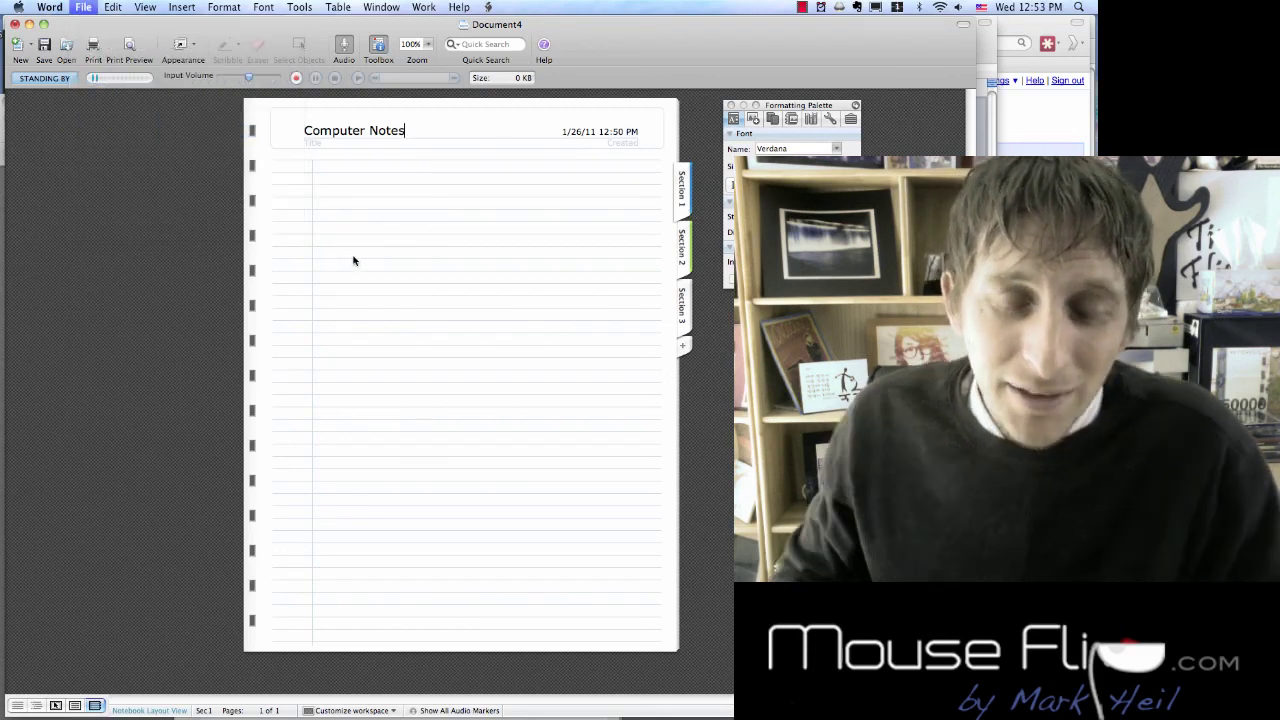
{"action": "type", "text": "ComputerNote"}
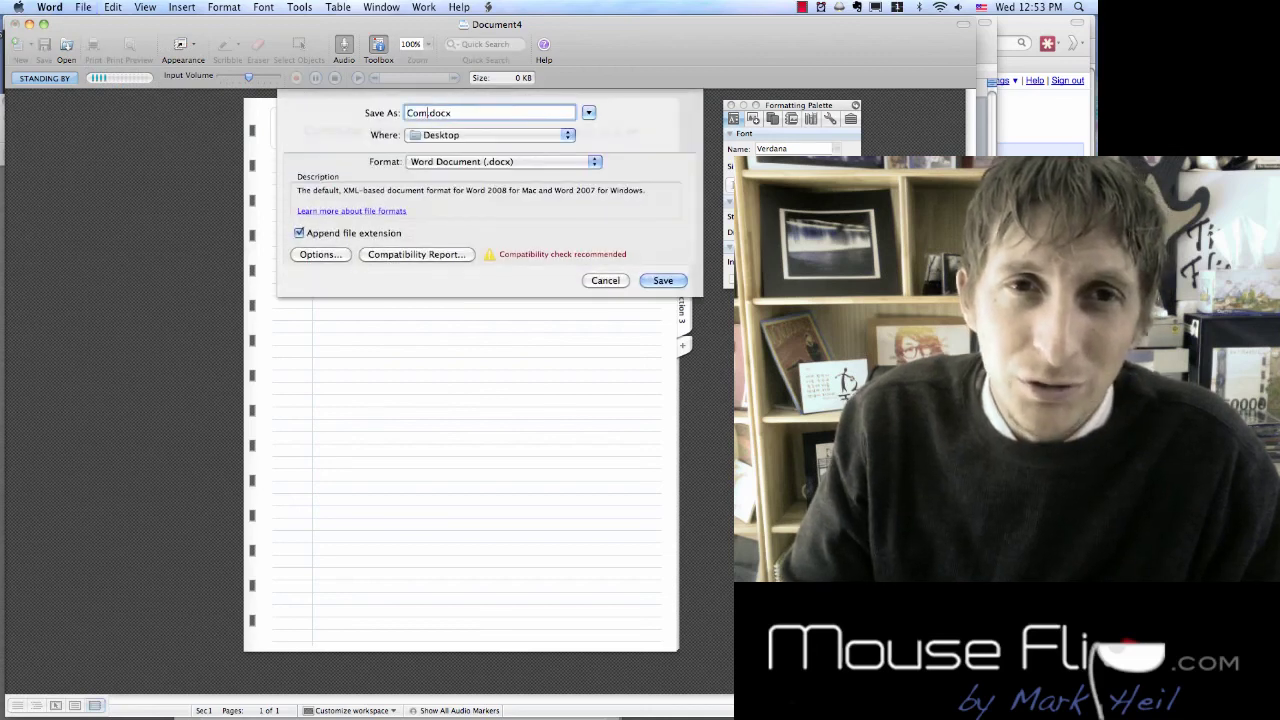
{"action": "type", "text": "s"}
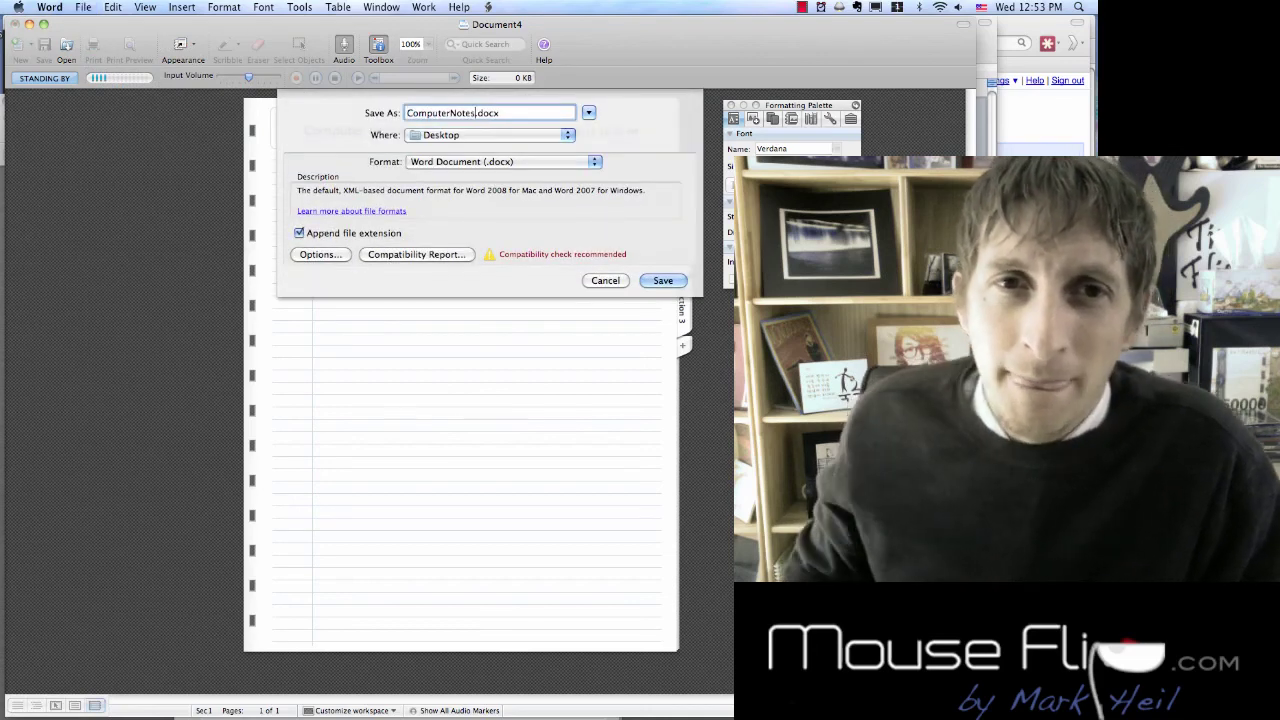
{"action": "key", "text": "Return"}
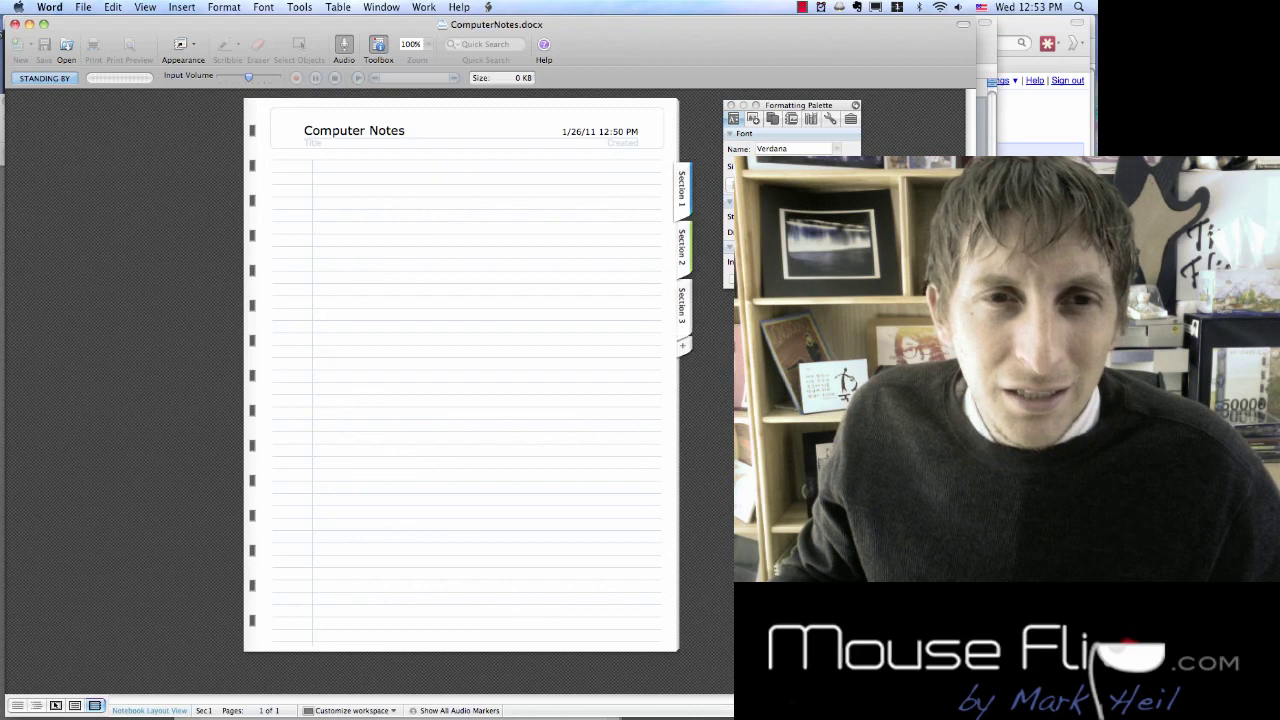
Step: Rename the Section 1 tab to 'Hardware' and place the cursor on the first note line
{"action": "left_click", "coordinate": [681, 197]}
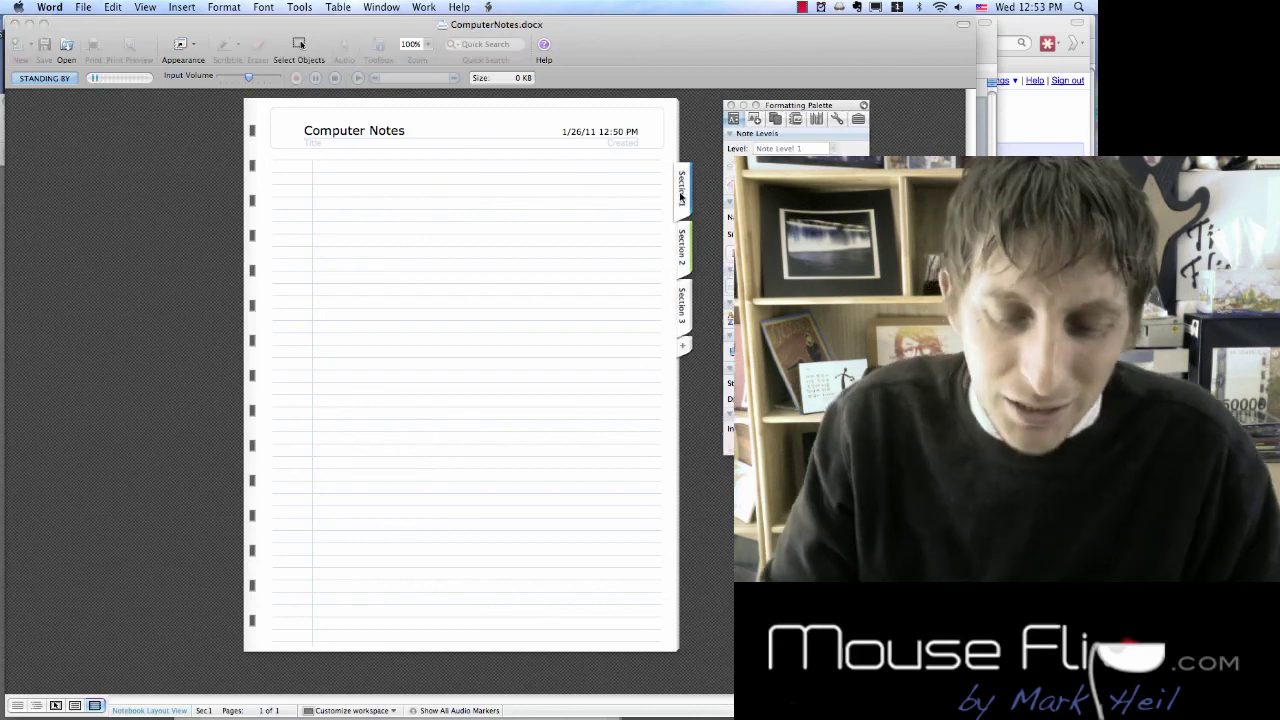
{"action": "double_click", "coordinate": [681, 190]}
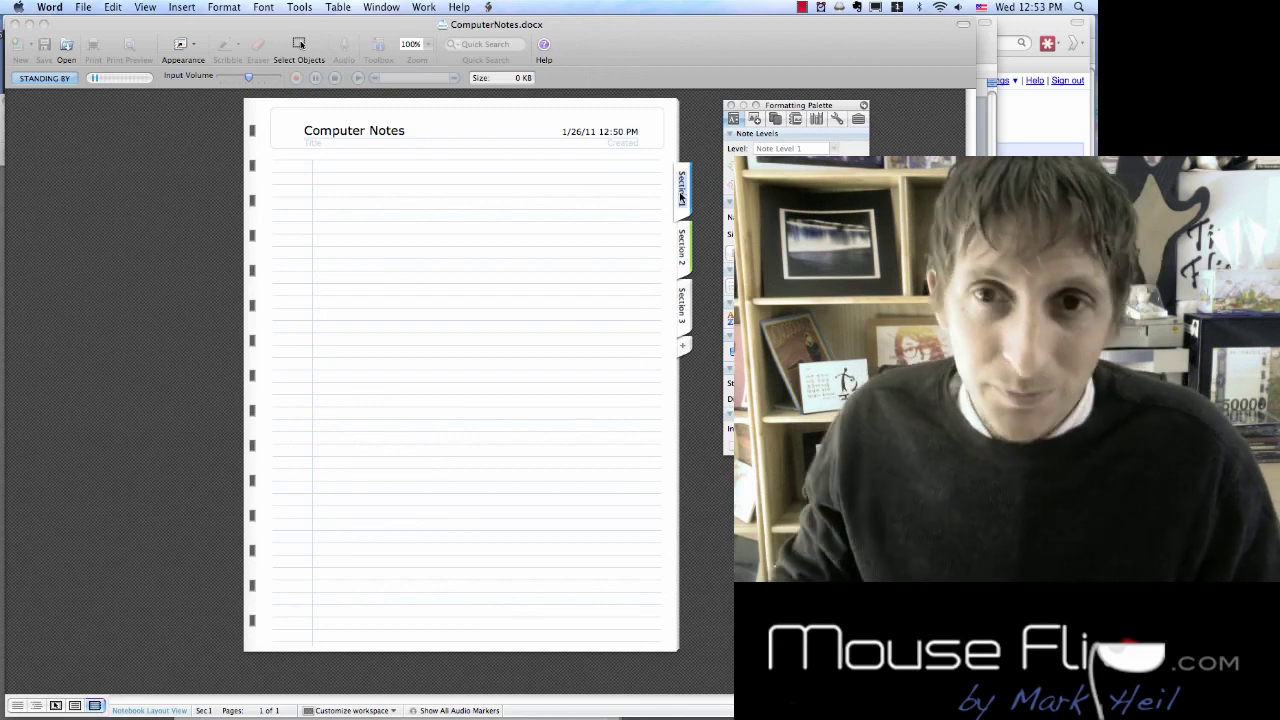
{"action": "type", "text": "Hard"}
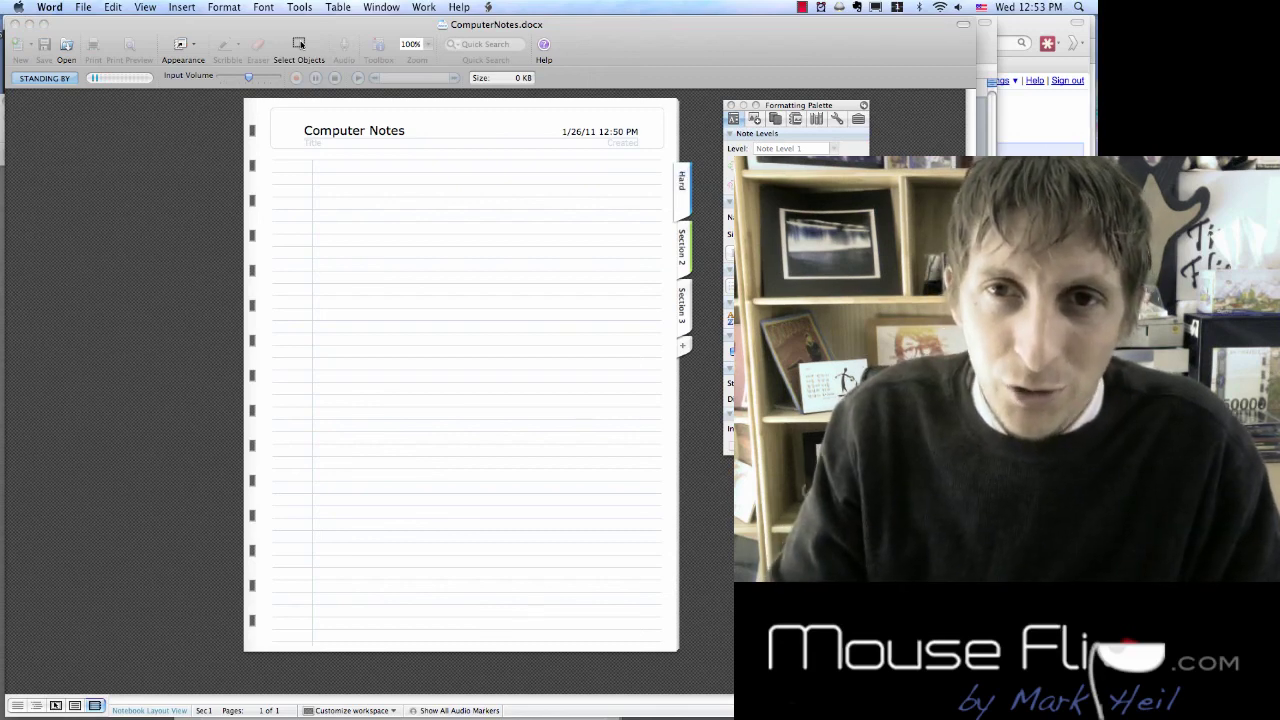
{"action": "type", "text": "ware"}
{"action": "key", "text": "Return"}
{"action": "left_click", "coordinate": [307, 178]}
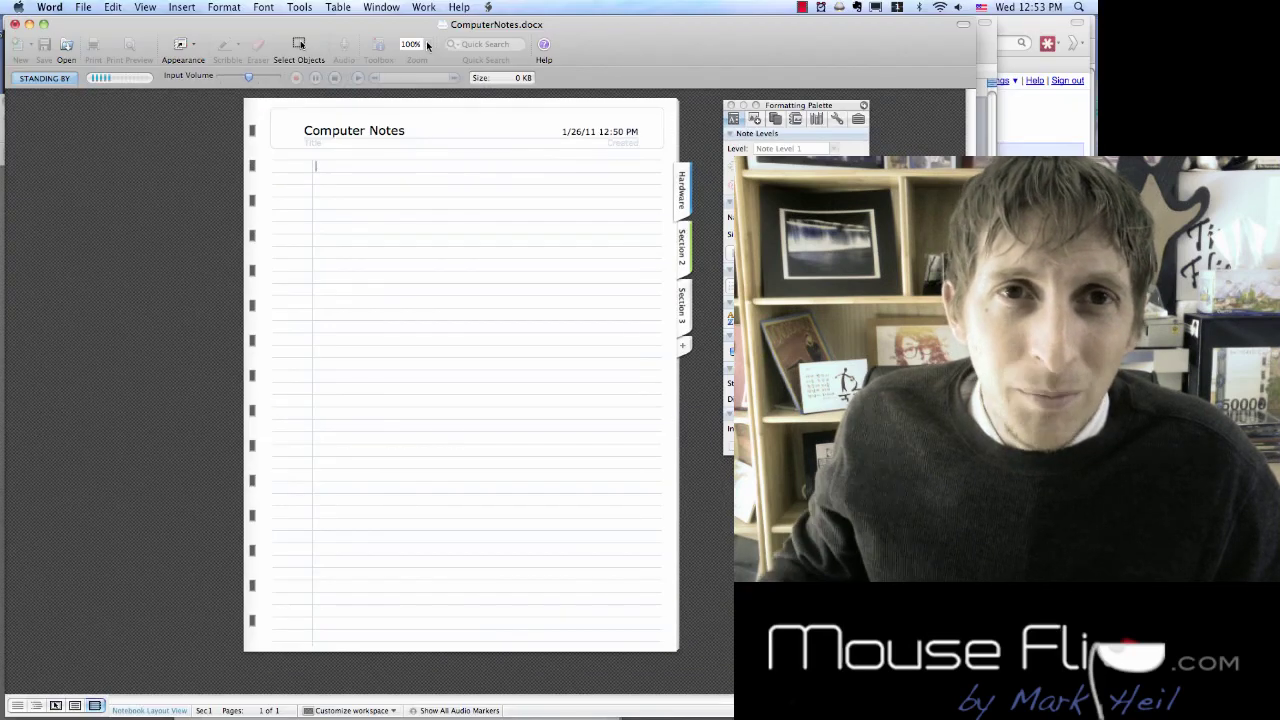
{"action": "left_click", "coordinate": [427, 45]}
Step: Zoom the page to 150%, then to a custom 200%
{"action": "left_click", "coordinate": [418, 68]}
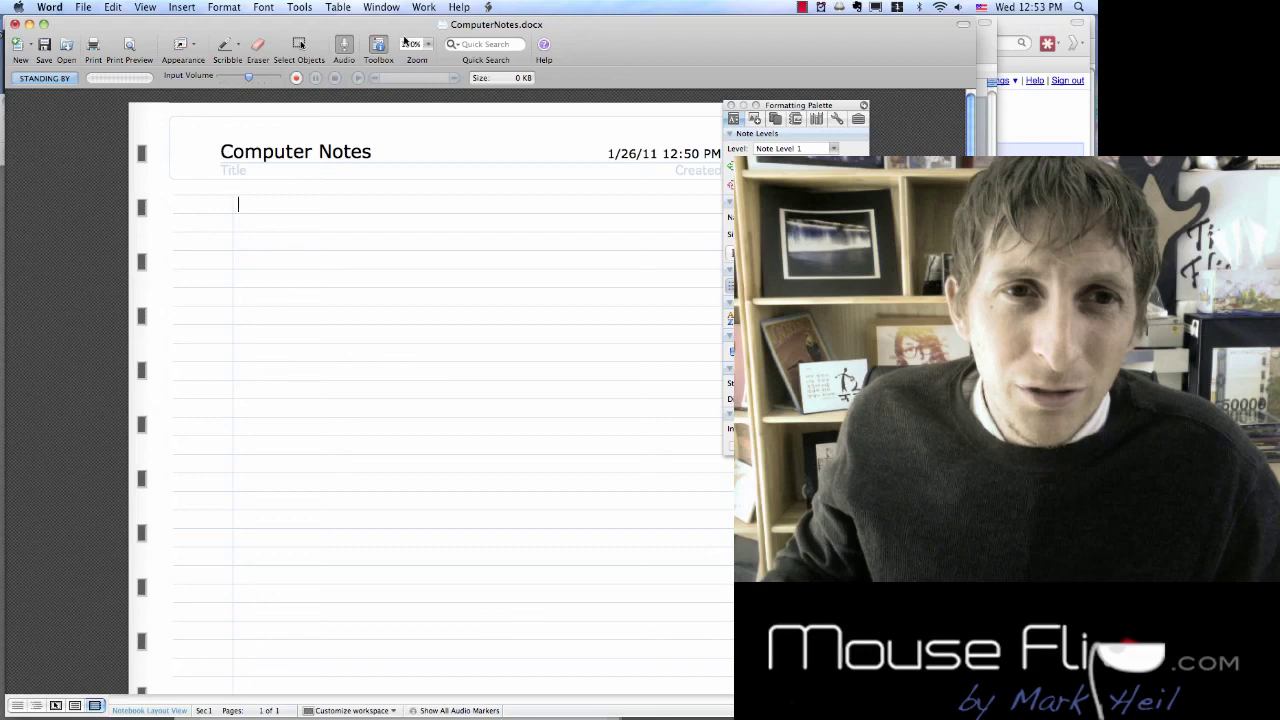
{"action": "left_click", "coordinate": [405, 43]}
{"action": "type", "text": "2"}
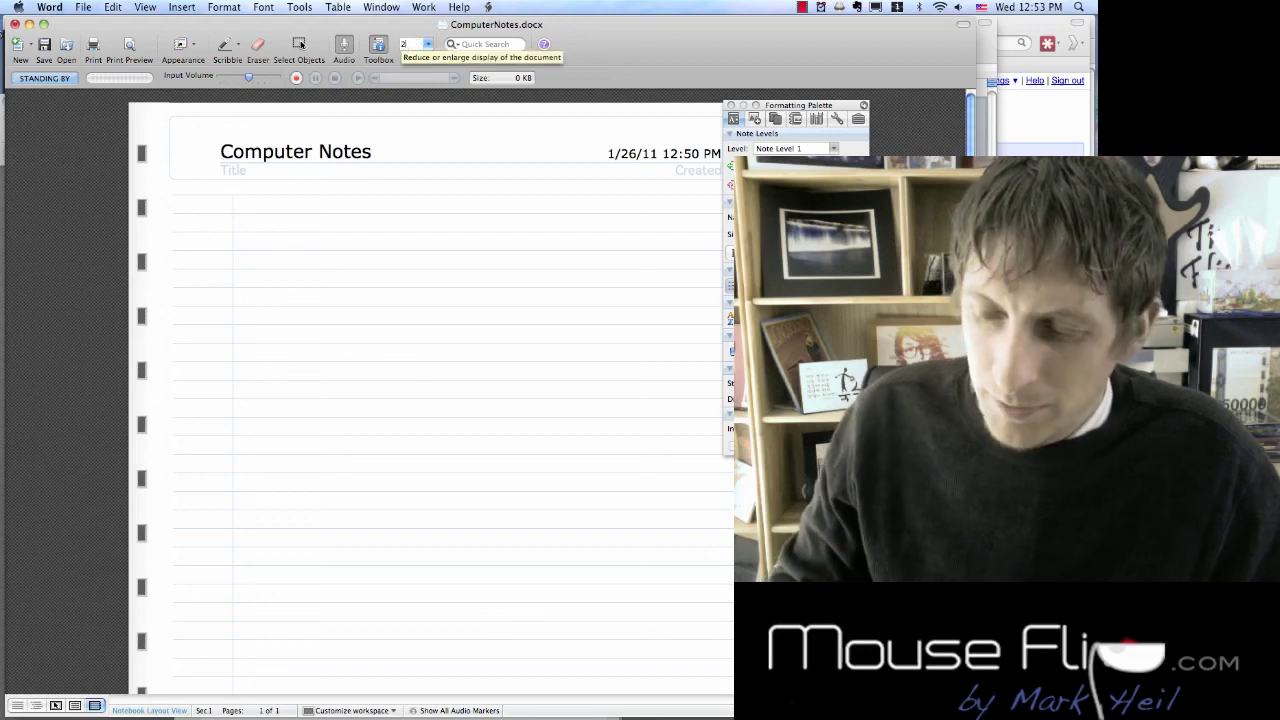
{"action": "type", "text": "00"}
{"action": "key", "text": "Return"}
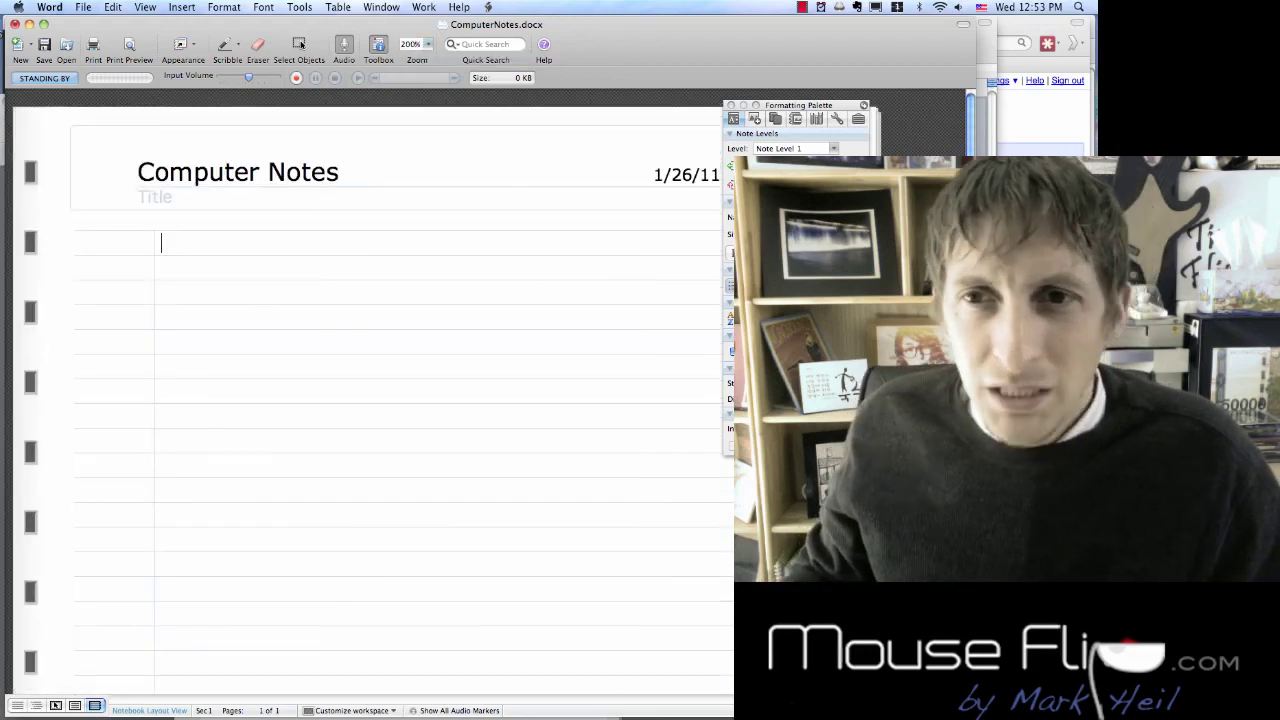
Step: Bring the Formatting Palette into view and set Rule Lines to None, then back to Standard
{"action": "left_click_drag", "start_coordinate": [790, 106], "coordinate": [608, 28]}
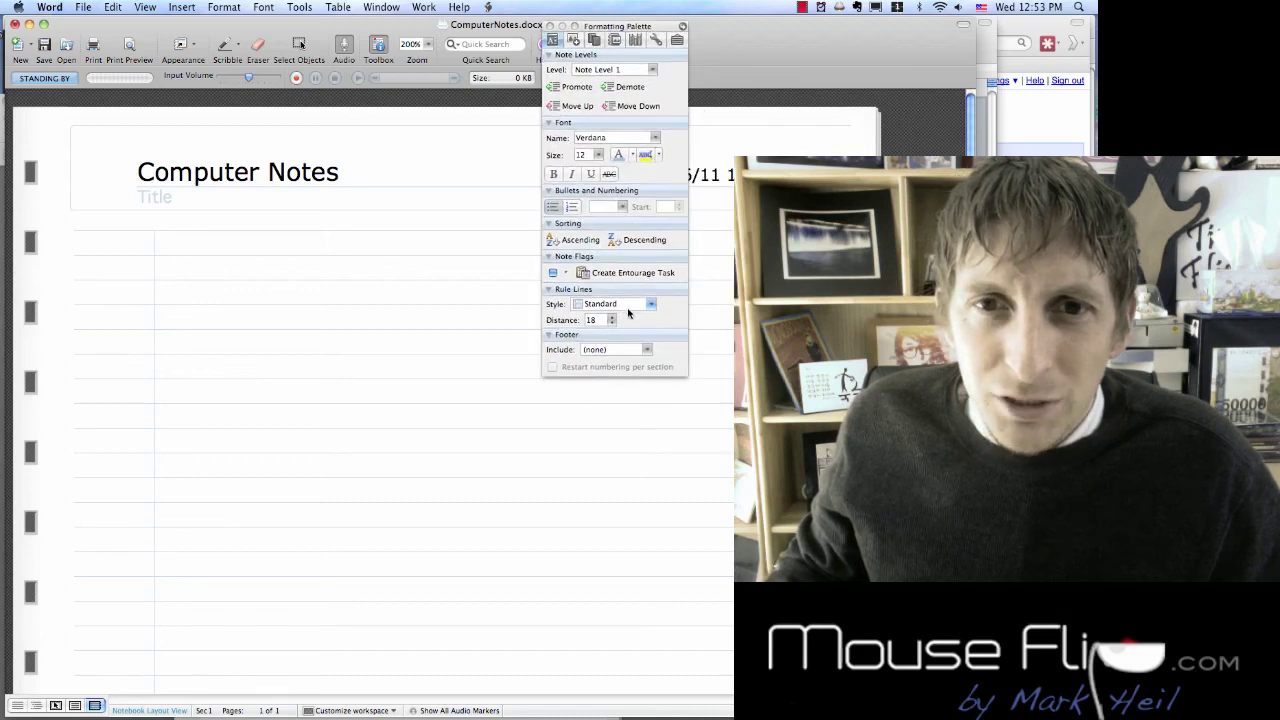
{"action": "left_click", "coordinate": [650, 303]}
{"action": "left_click", "coordinate": [634, 329]}
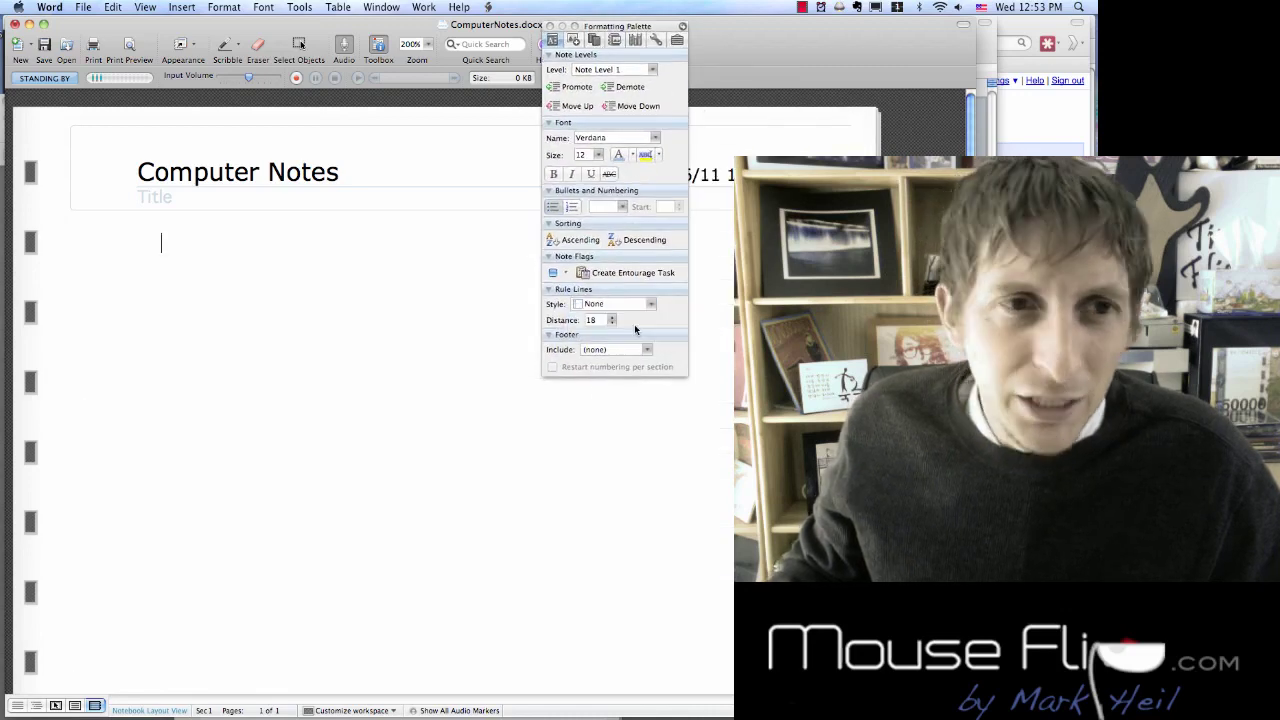
{"action": "left_click", "coordinate": [650, 303]}
{"action": "left_click", "coordinate": [588, 320]}
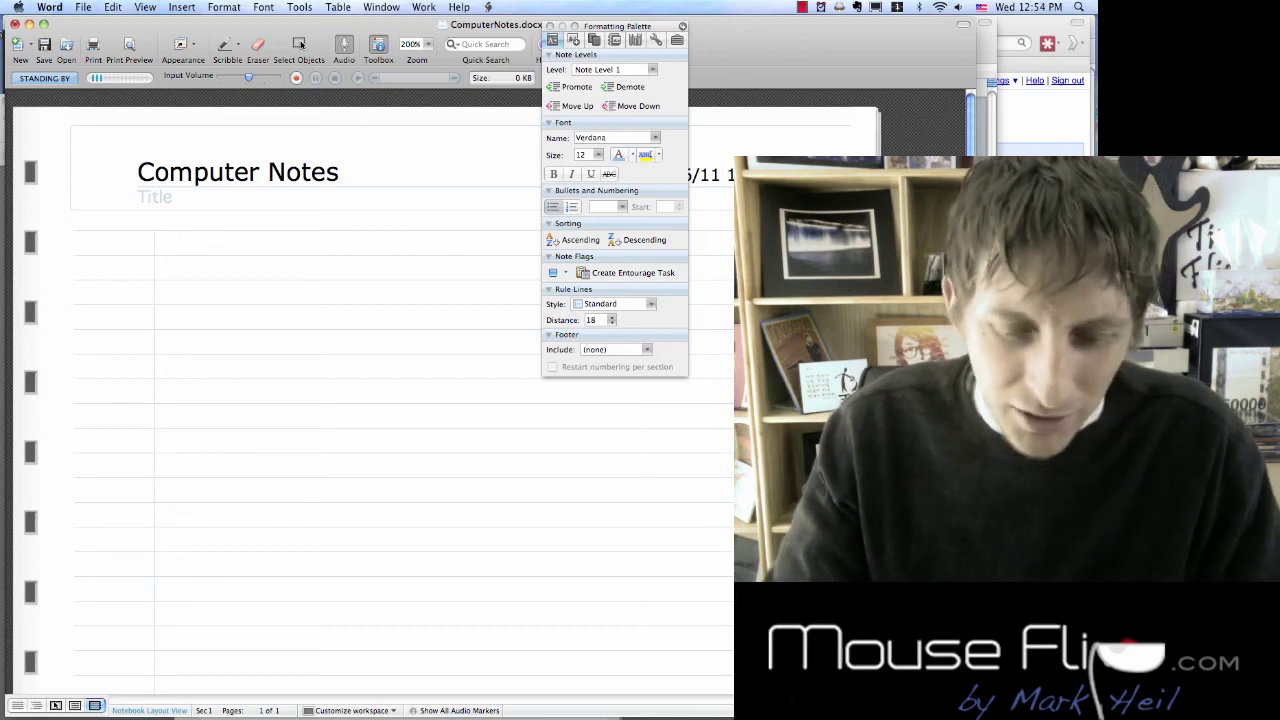
Step: Type the top-level outline heading 'Computer Hardware', correcting a few false starts
{"action": "type", "text": "Hare"}
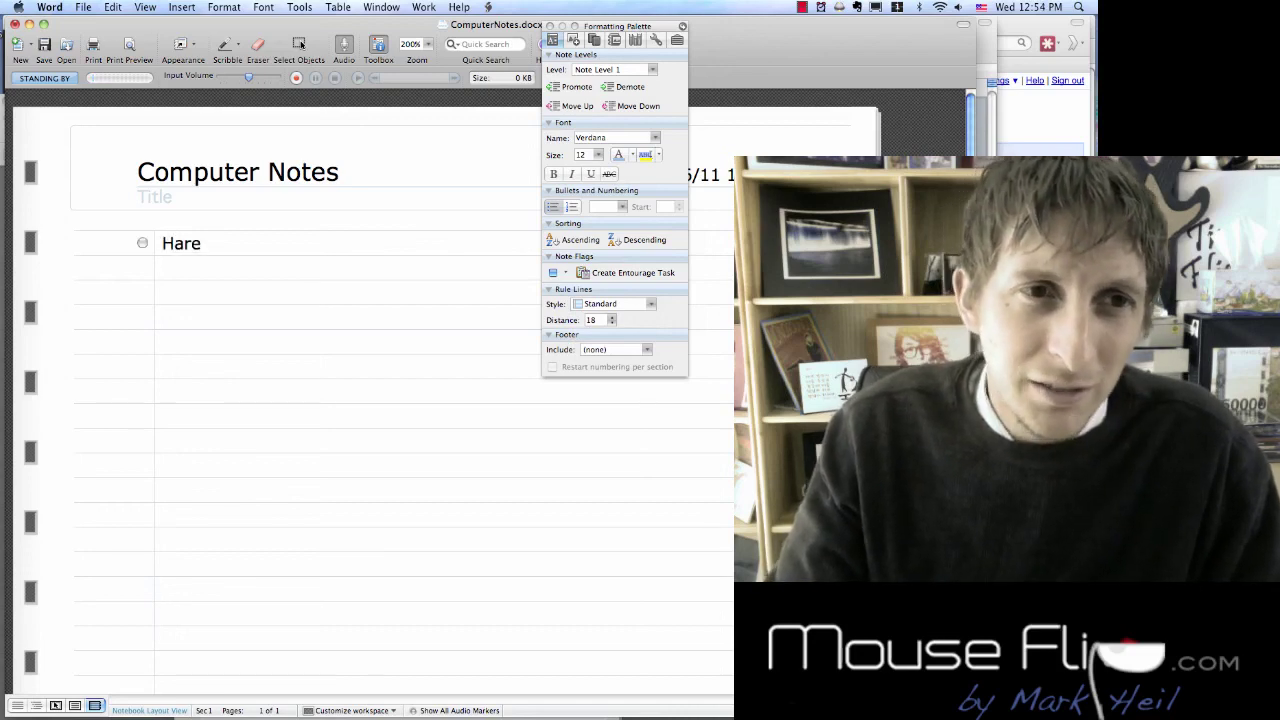
{"action": "key", "text": "BackSpace"}
{"action": "key", "text": "BackSpace"}
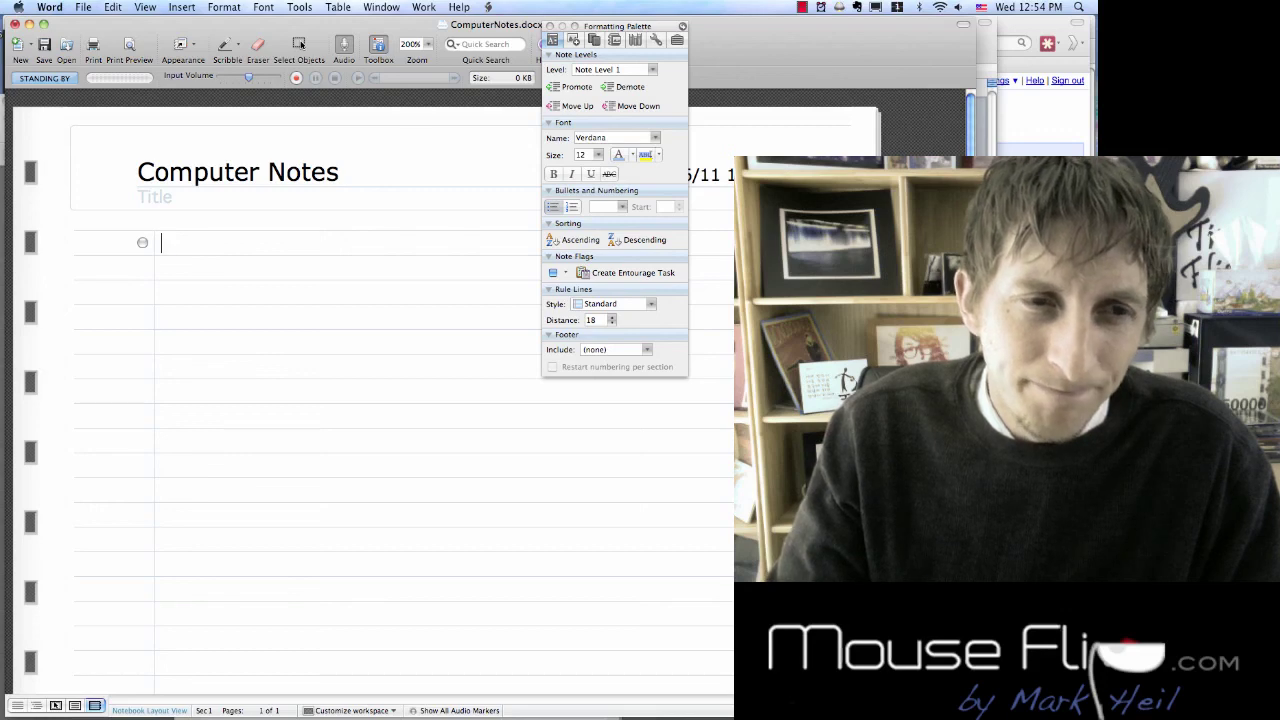
{"action": "type", "text": "Har"}
{"action": "key", "text": "BackSpace"}
{"action": "key", "text": "BackSpace"}
{"action": "key", "text": "BackSpace"}
{"action": "type", "text": "C"}
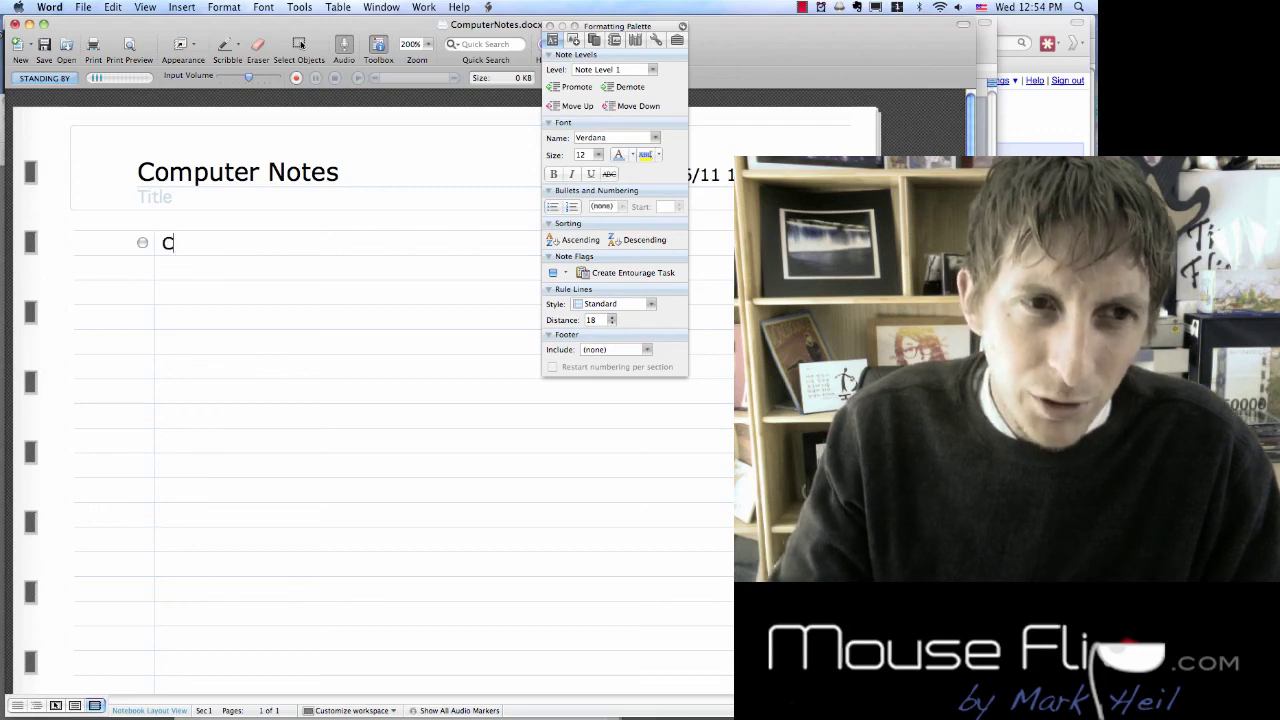
{"action": "type", "text": "omputer"}
{"action": "key", "text": "Return"}
{"action": "key", "text": "Tab"}
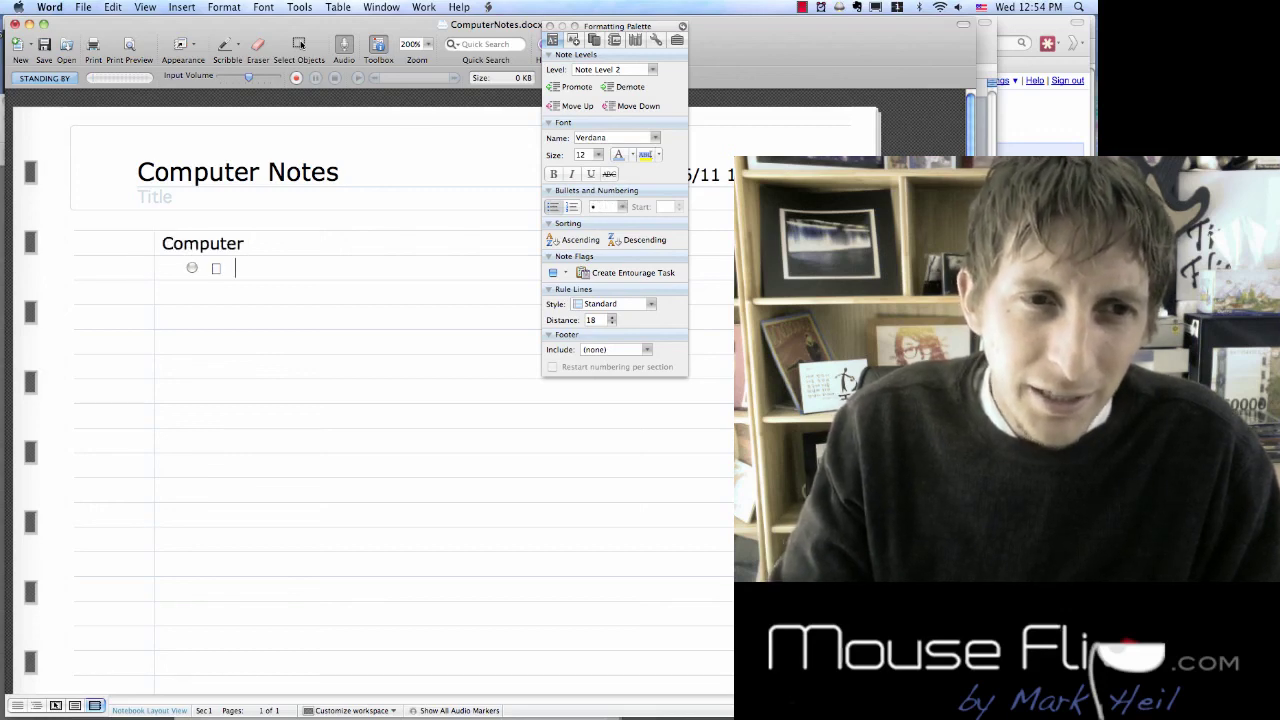
{"action": "key", "text": "BackSpace"}
{"action": "key", "text": "BackSpace"}
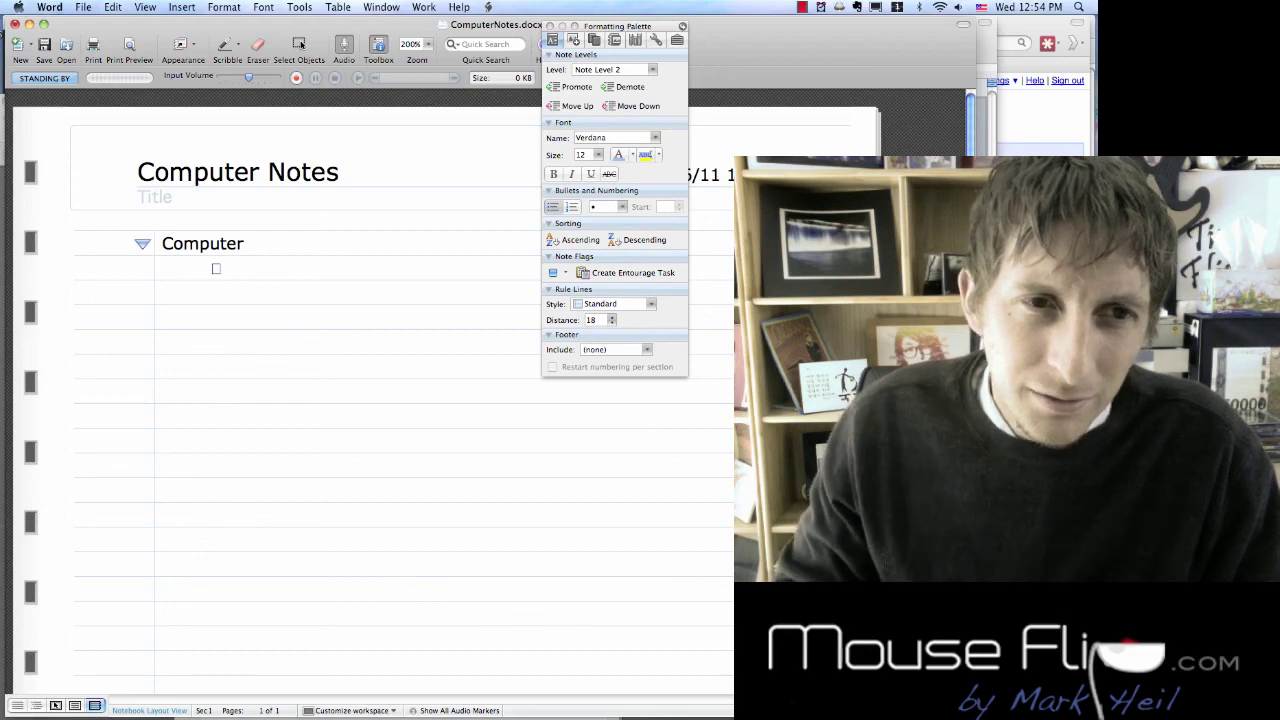
{"action": "type", "text": "Hardware"}
Step: Add 'Motherboard' as a second-level item with an indented third-level line beneath it
{"action": "key", "text": "Return"}
{"action": "key", "text": "Tab"}
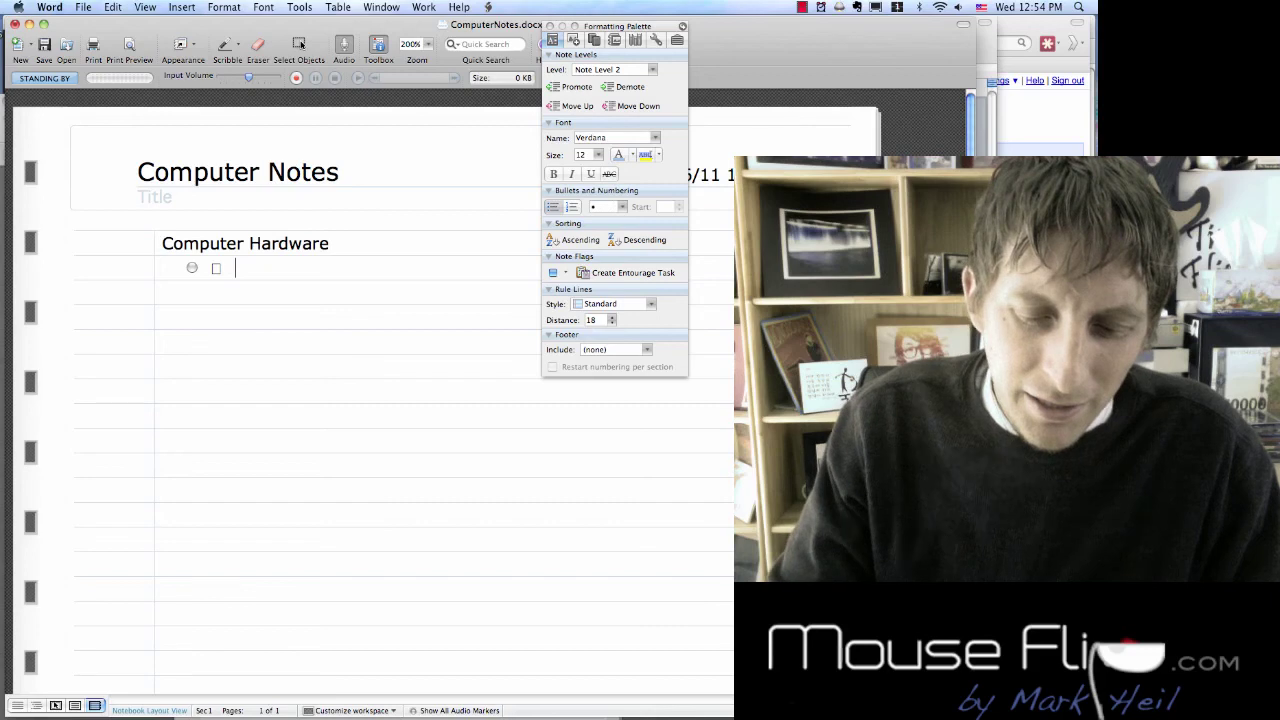
{"action": "type", "text": "Mother"}
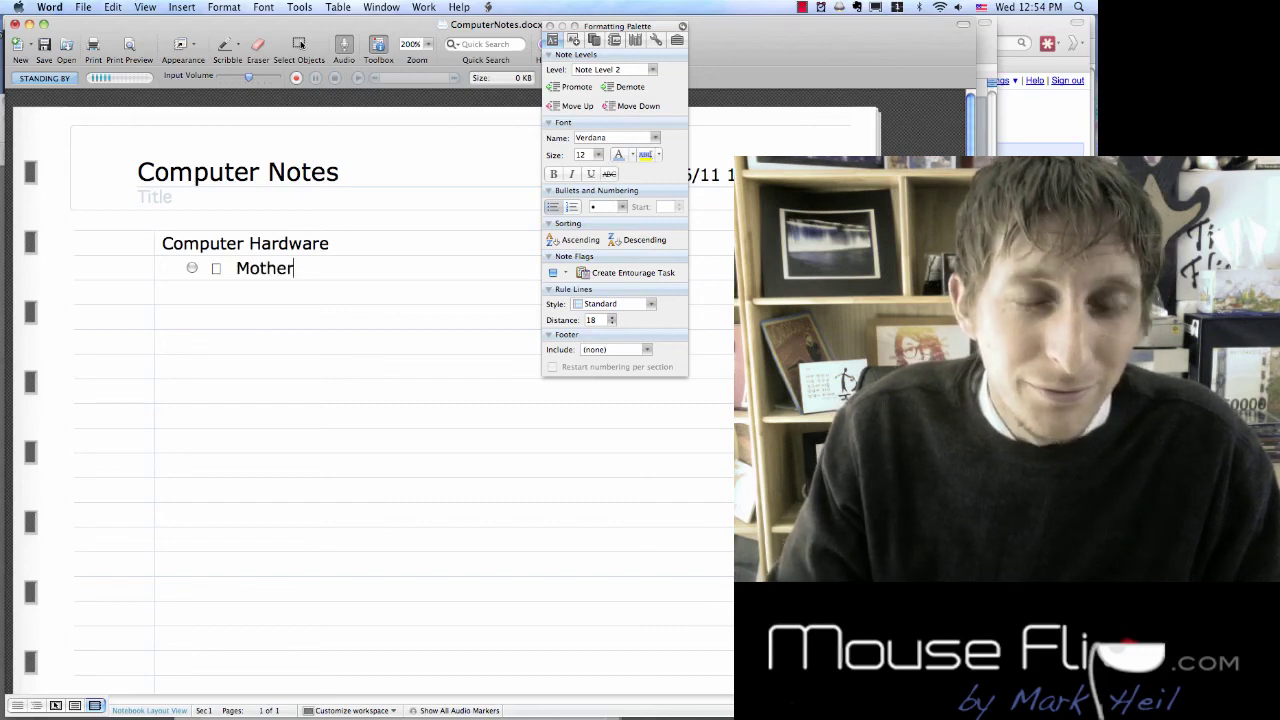
{"action": "type", "text": "board"}
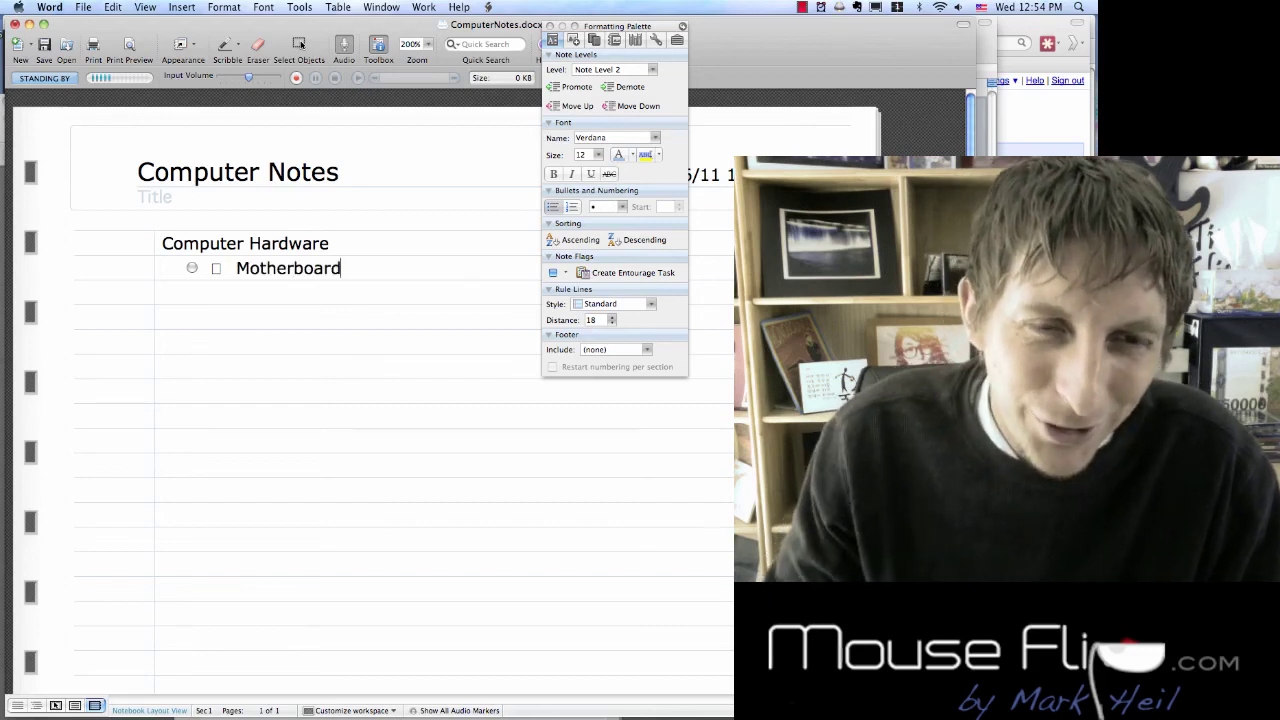
{"action": "key", "text": "Return"}
{"action": "key", "text": "Tab"}
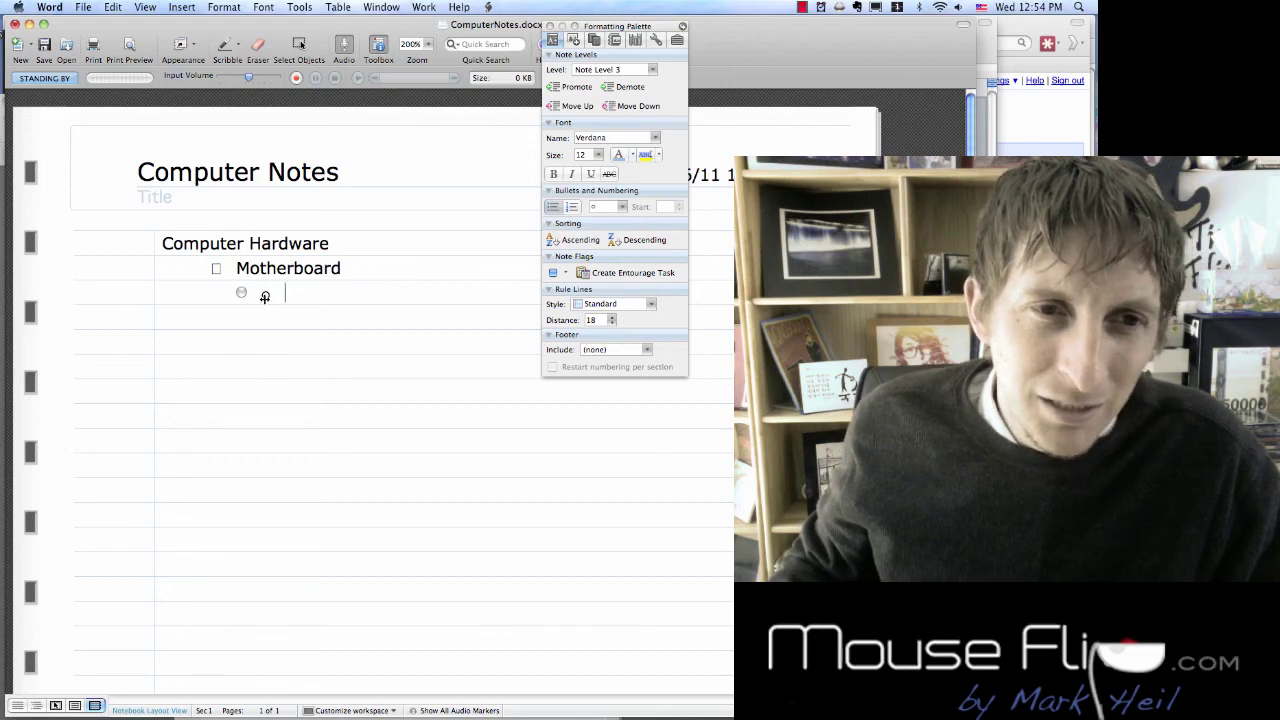
{"action": "left_click", "coordinate": [572, 207]}
{"action": "key", "text": "BackSpace"}
{"action": "key", "text": "BackSpace"}
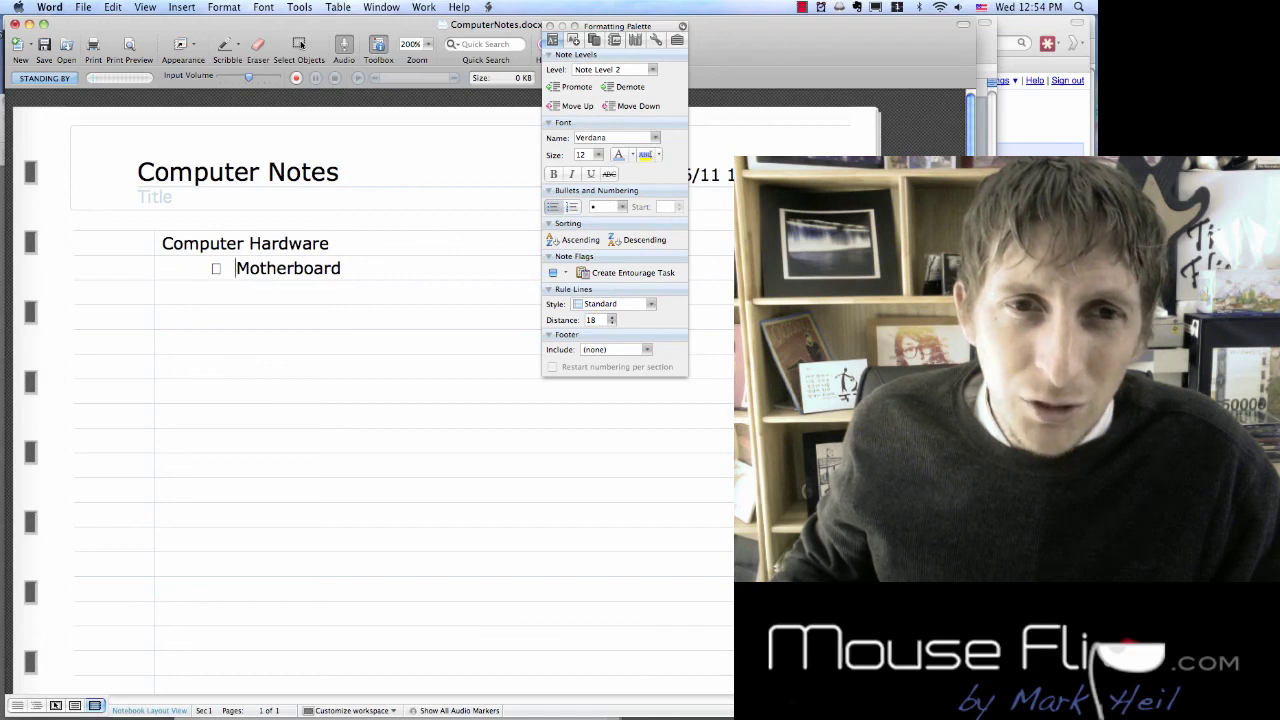
{"action": "key", "text": "Return"}
{"action": "key", "text": "Tab"}
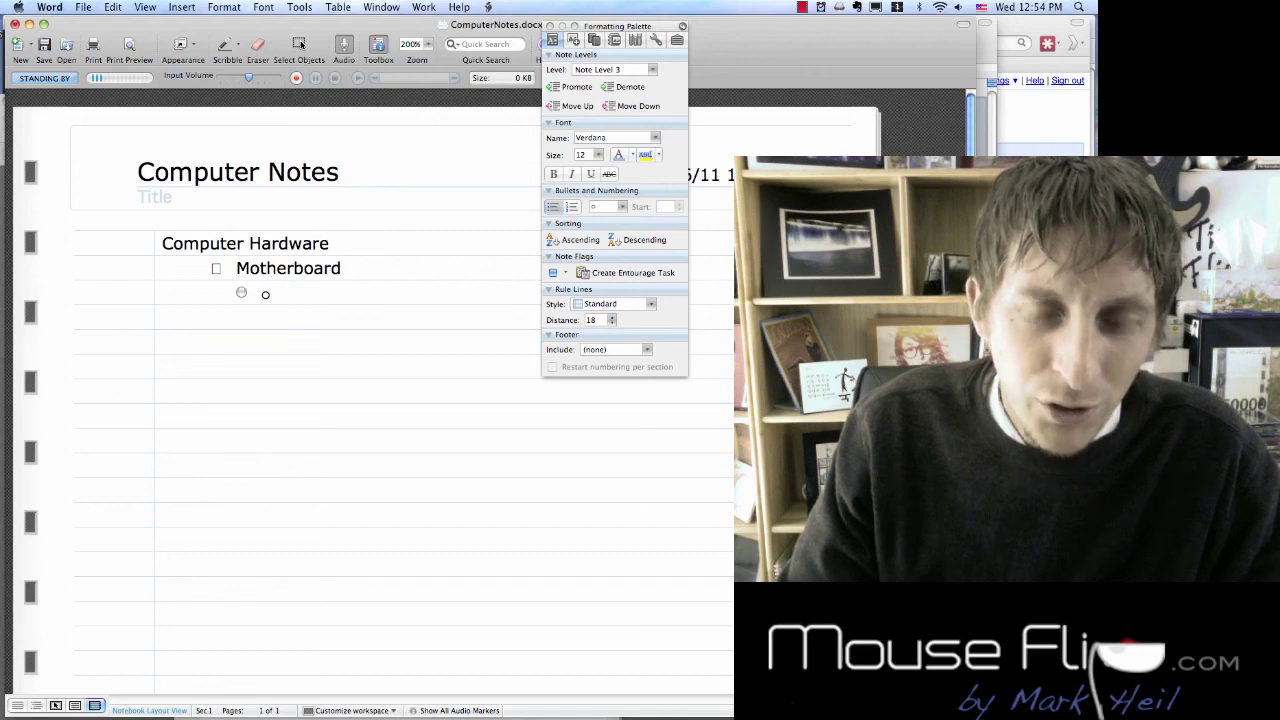
Step: Add Processor and RAM at the third level, then CD ROM back at the second level
{"action": "type", "text": "Processor"}
{"action": "key", "text": "Return"}
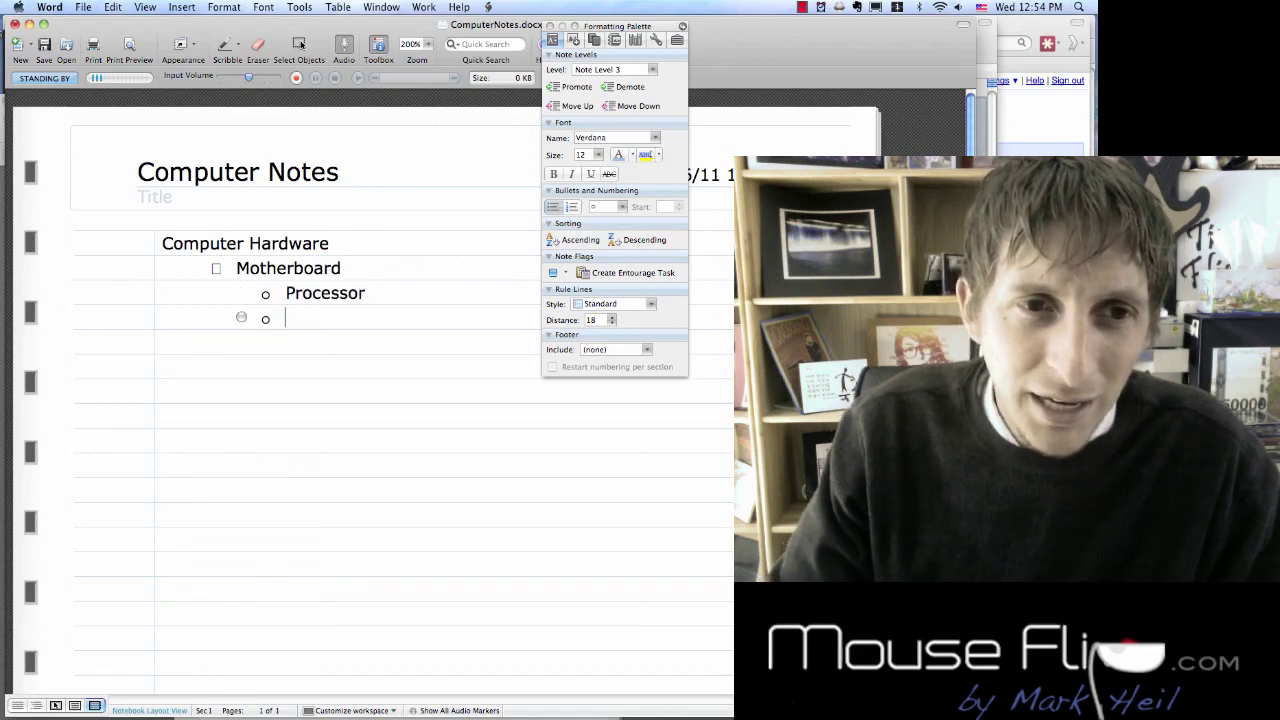
{"action": "type", "text": "RAM"}
{"action": "key", "text": "Return"}
{"action": "key", "text": "shift+Tab"}
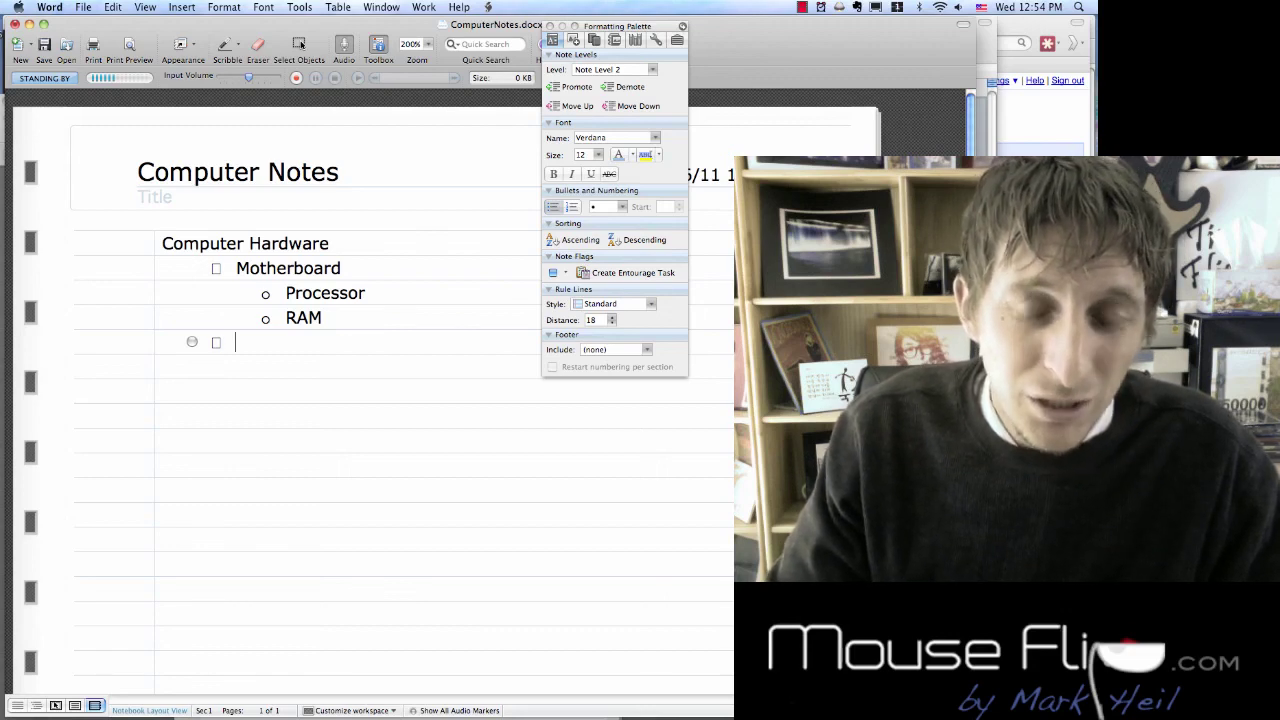
{"action": "type", "text": "CD R"}
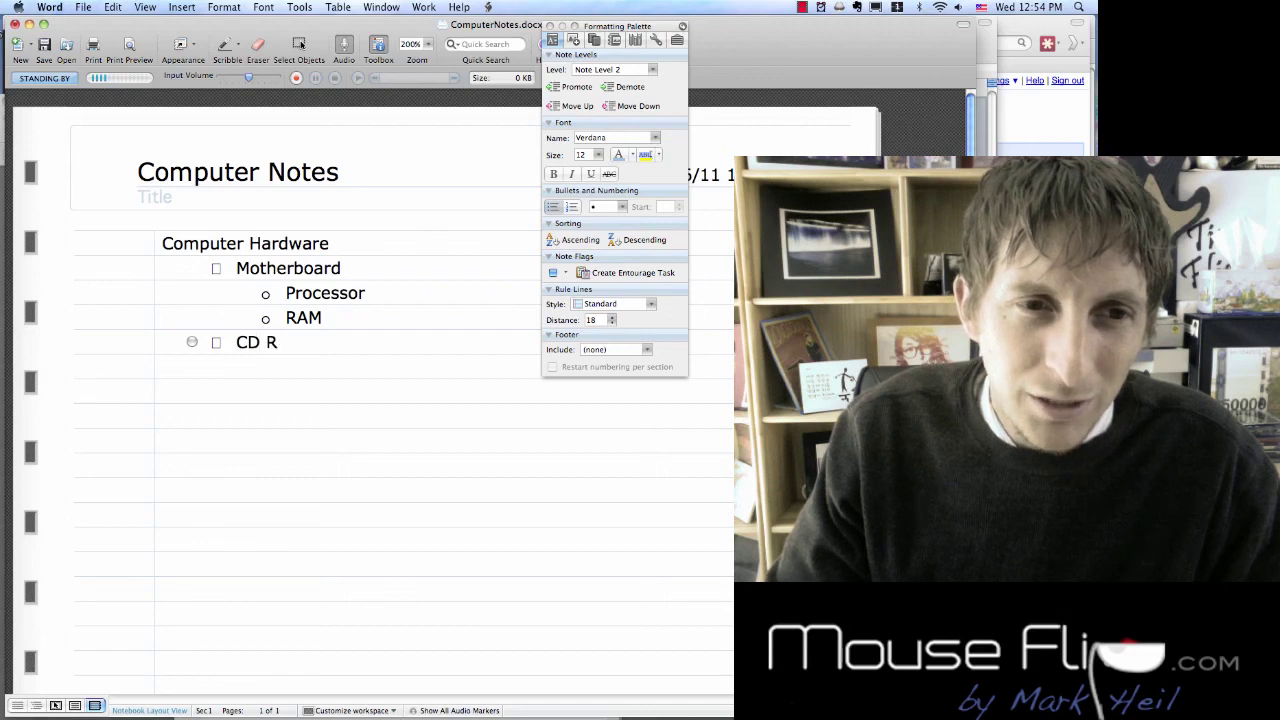
{"action": "type", "text": "OM"}
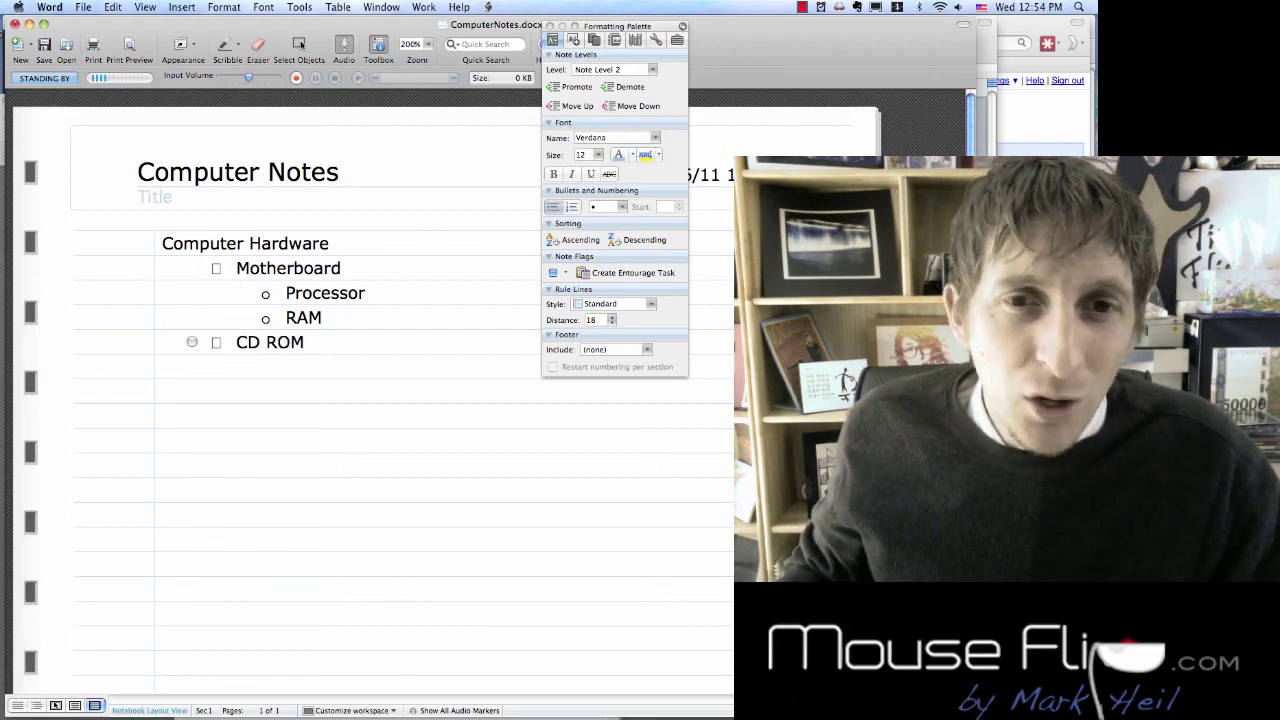
Step: Move RAM above Processor with the Note Levels buttons, testing Promote and Demote
{"action": "left_click", "coordinate": [285, 317]}
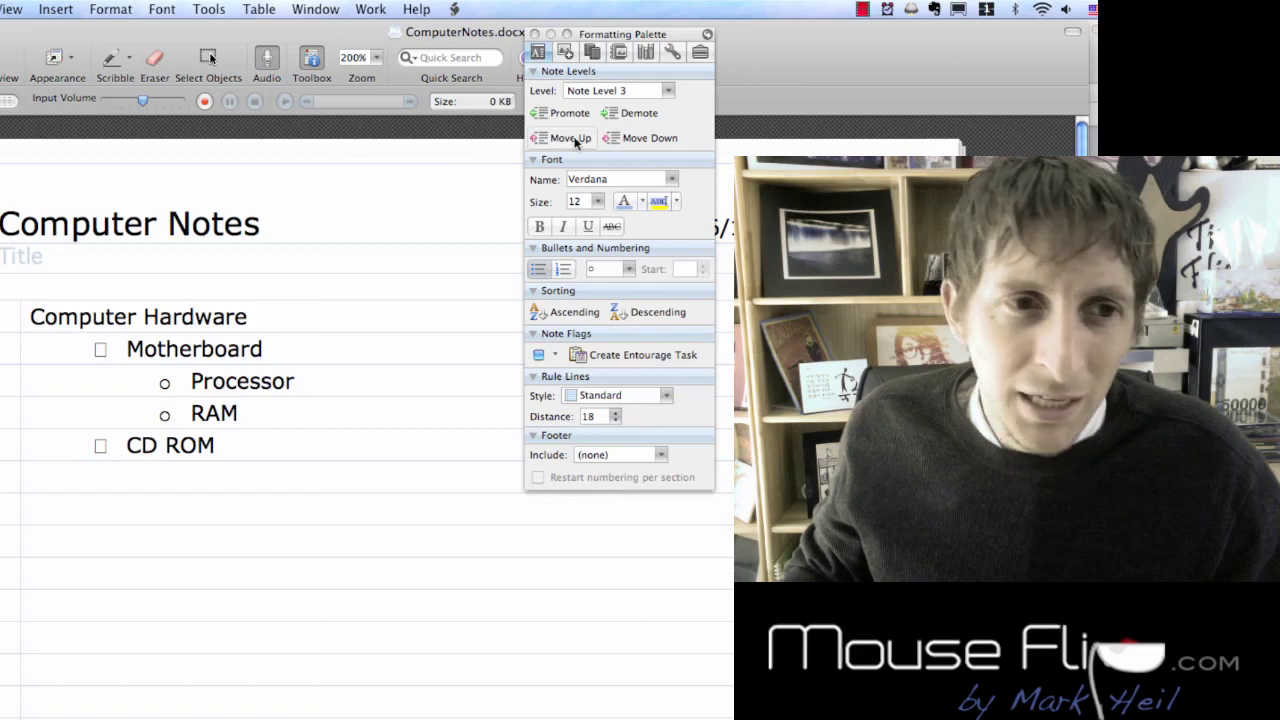
{"action": "left_click", "coordinate": [566, 158]}
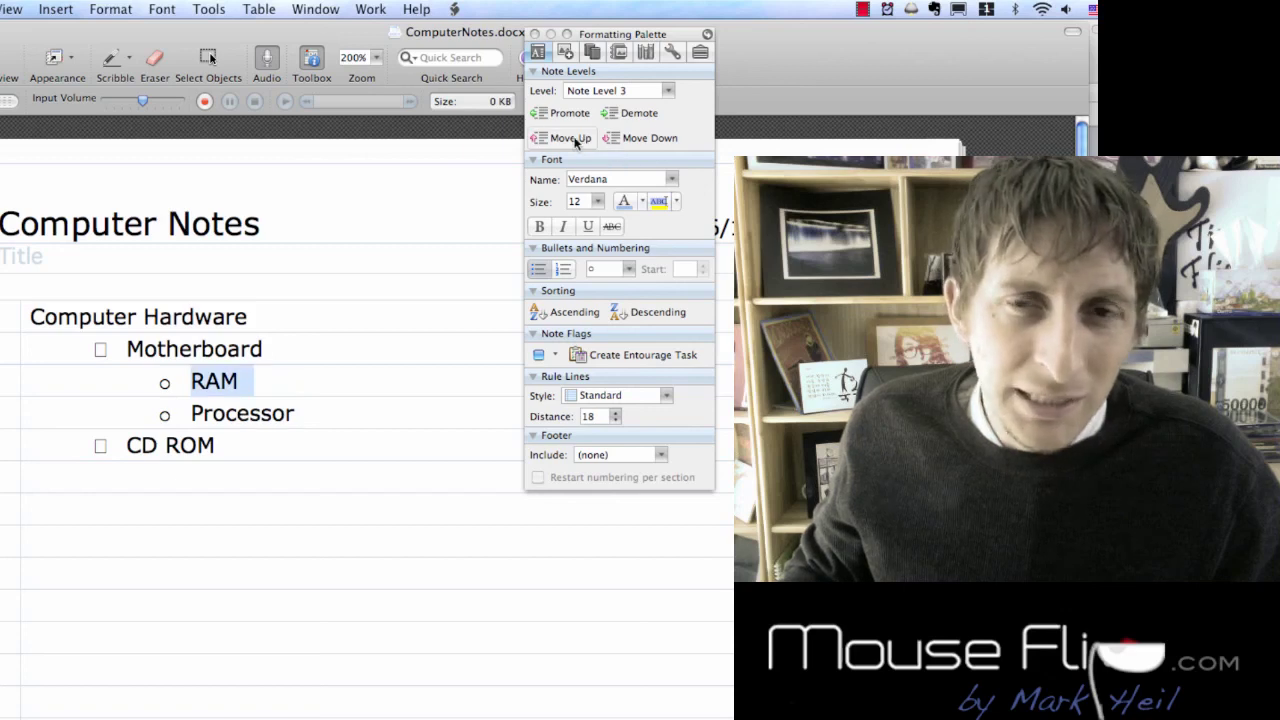
{"action": "left_click", "coordinate": [648, 138]}
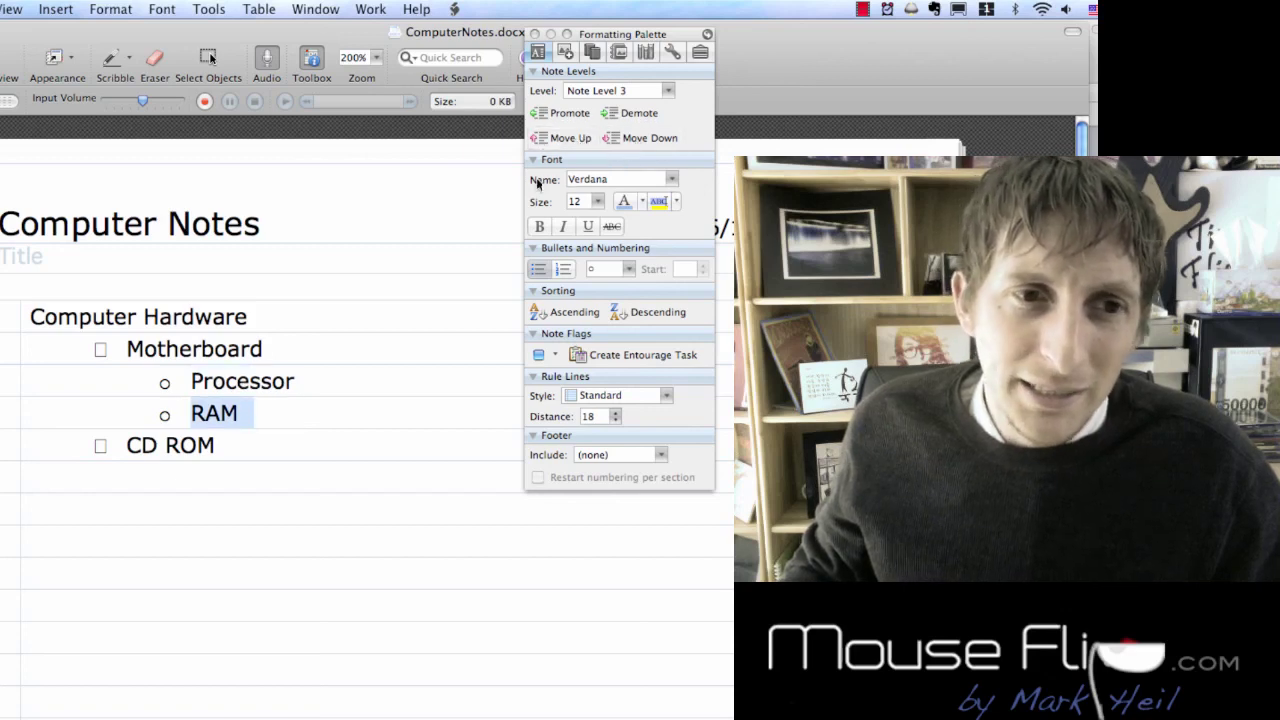
{"action": "left_click", "coordinate": [574, 141]}
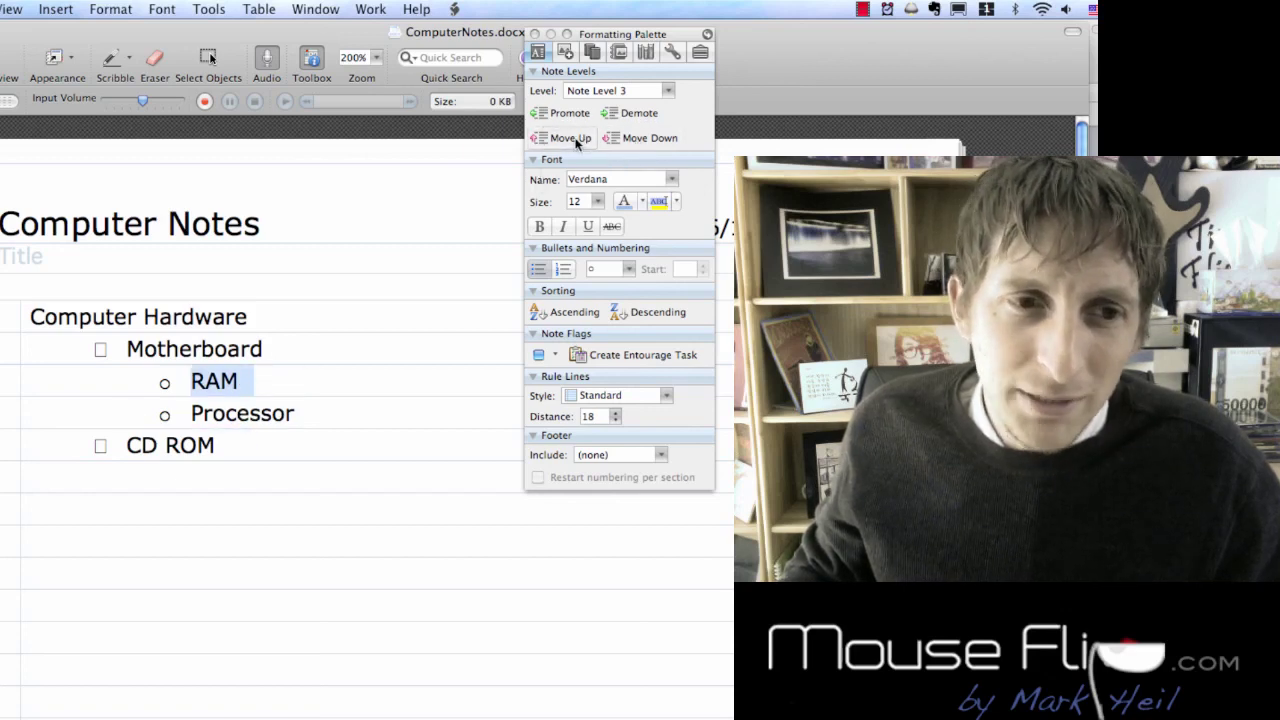
{"action": "left_click", "coordinate": [568, 114]}
{"action": "left_click", "coordinate": [632, 114]}
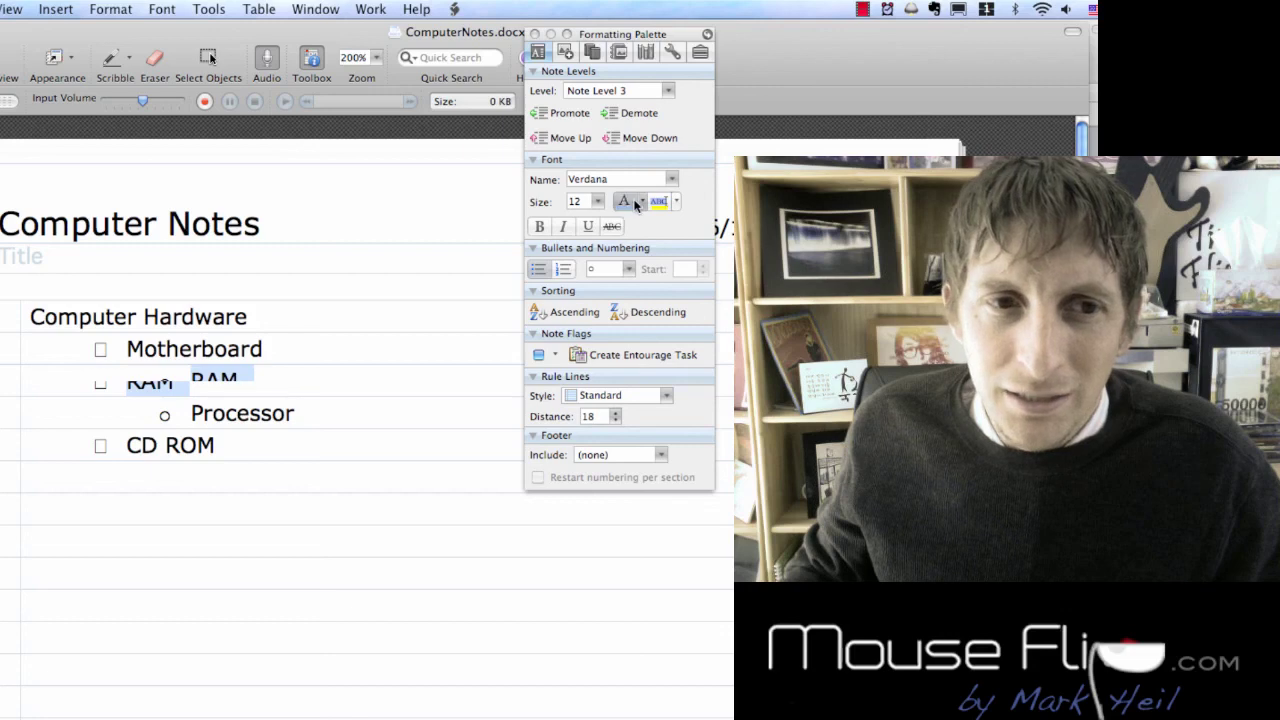
{"action": "left_click", "coordinate": [465, 320]}
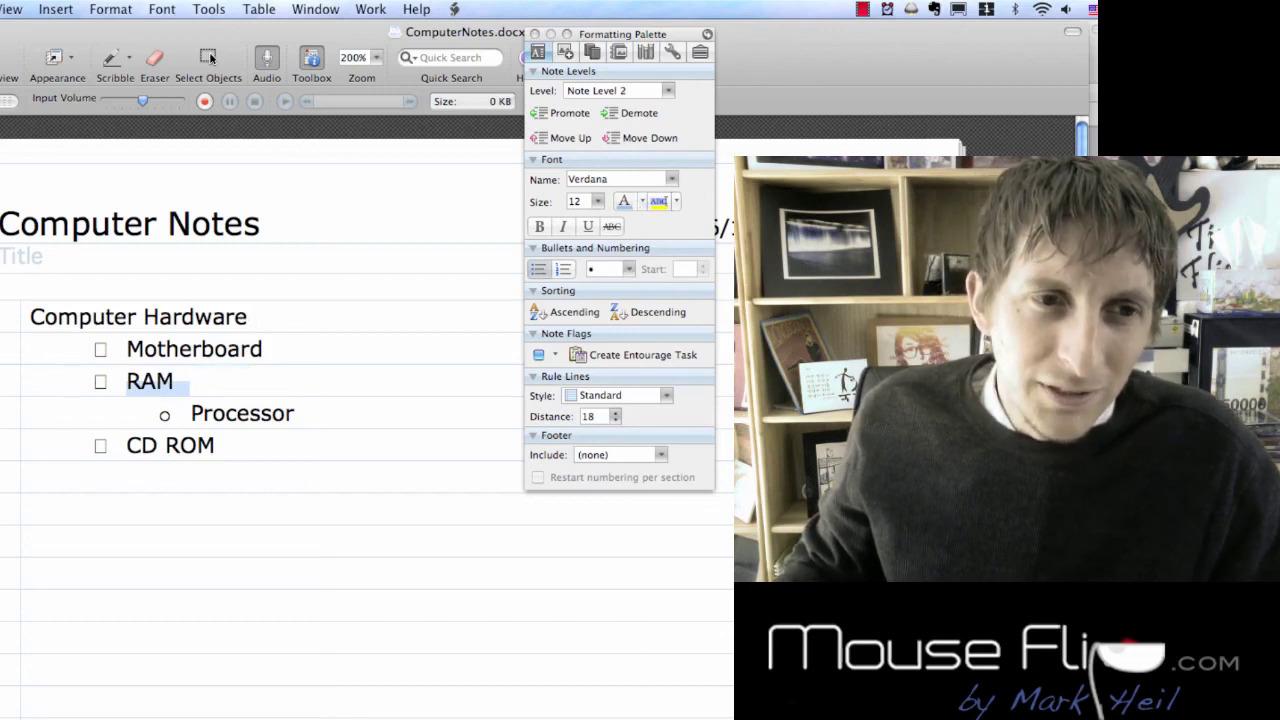
{"action": "key", "text": "Tab"}
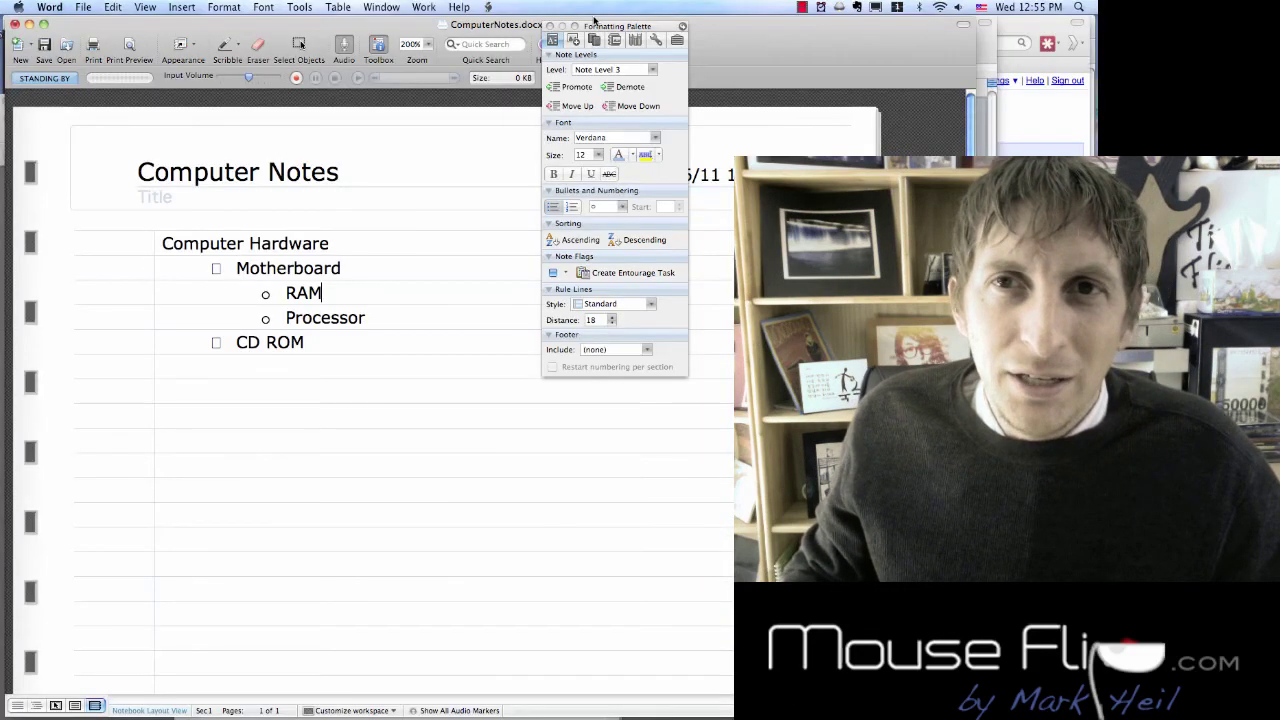
{"action": "left_click_drag", "start_coordinate": [594, 20], "coordinate": [464, 22]}
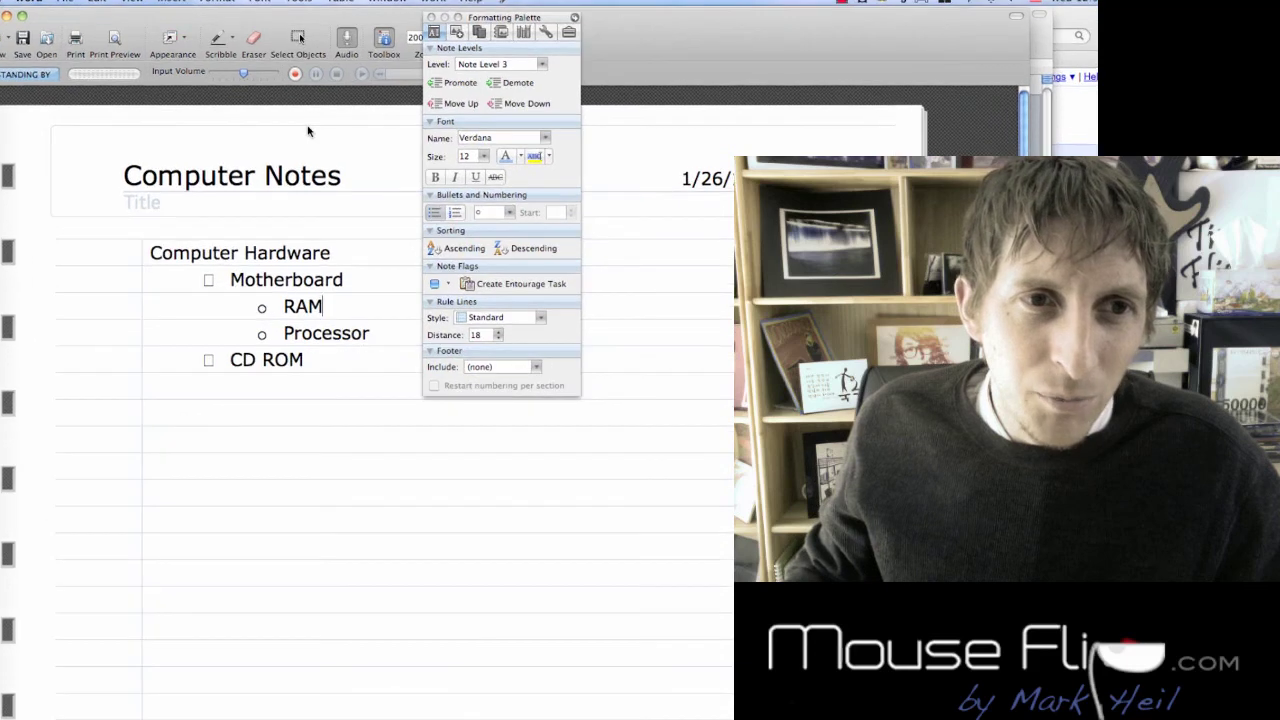
{"action": "left_click", "coordinate": [151, 253]}
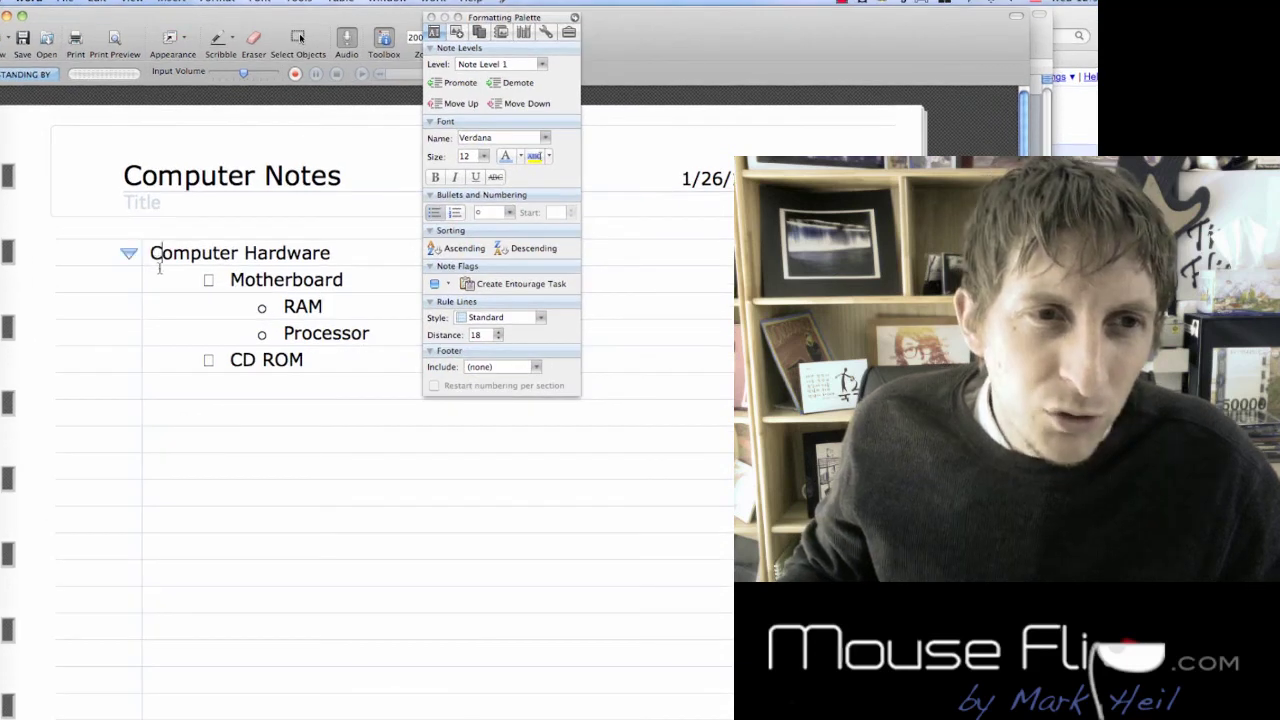
{"action": "key", "text": "Down"}
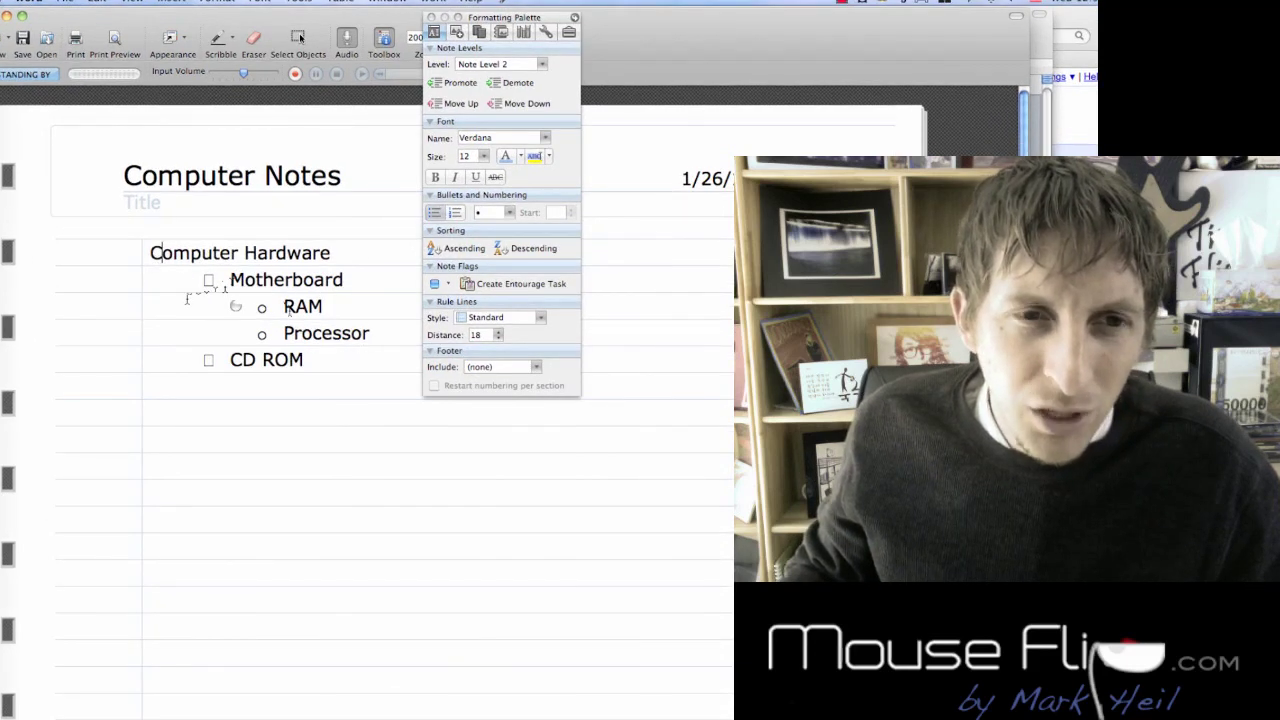
{"action": "key", "text": "Down"}
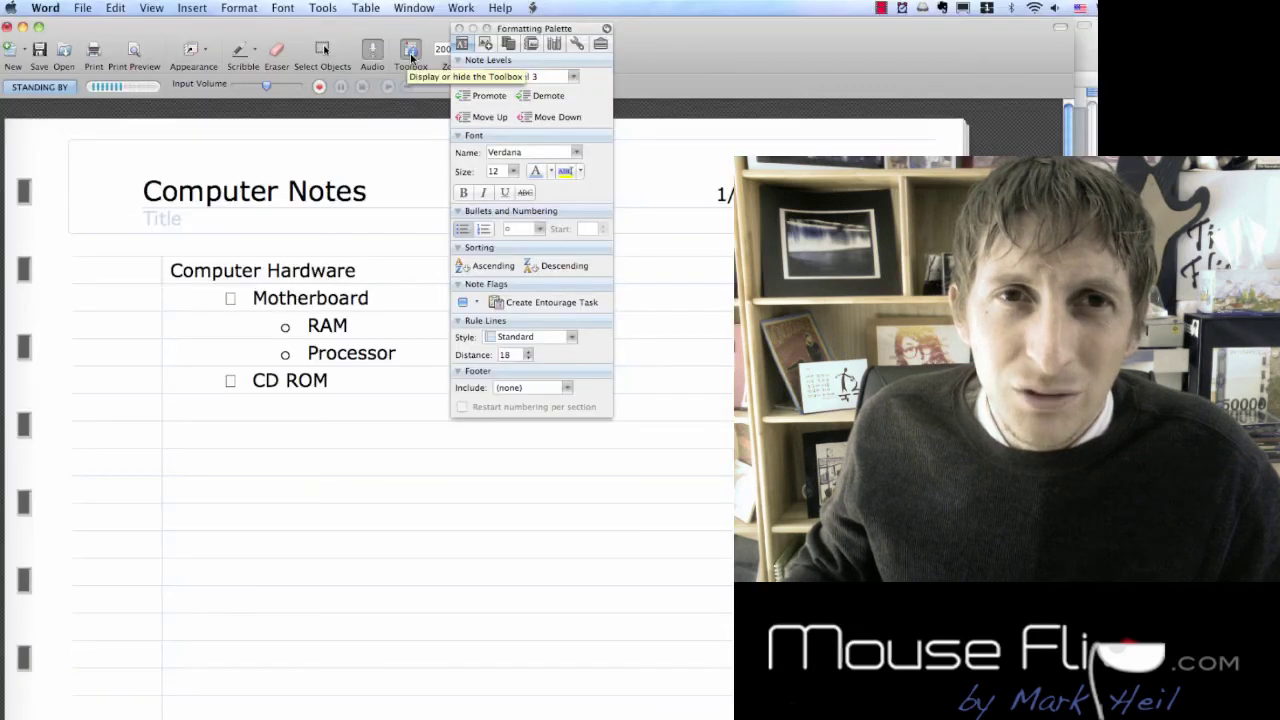
{"action": "left_click", "coordinate": [463, 302]}
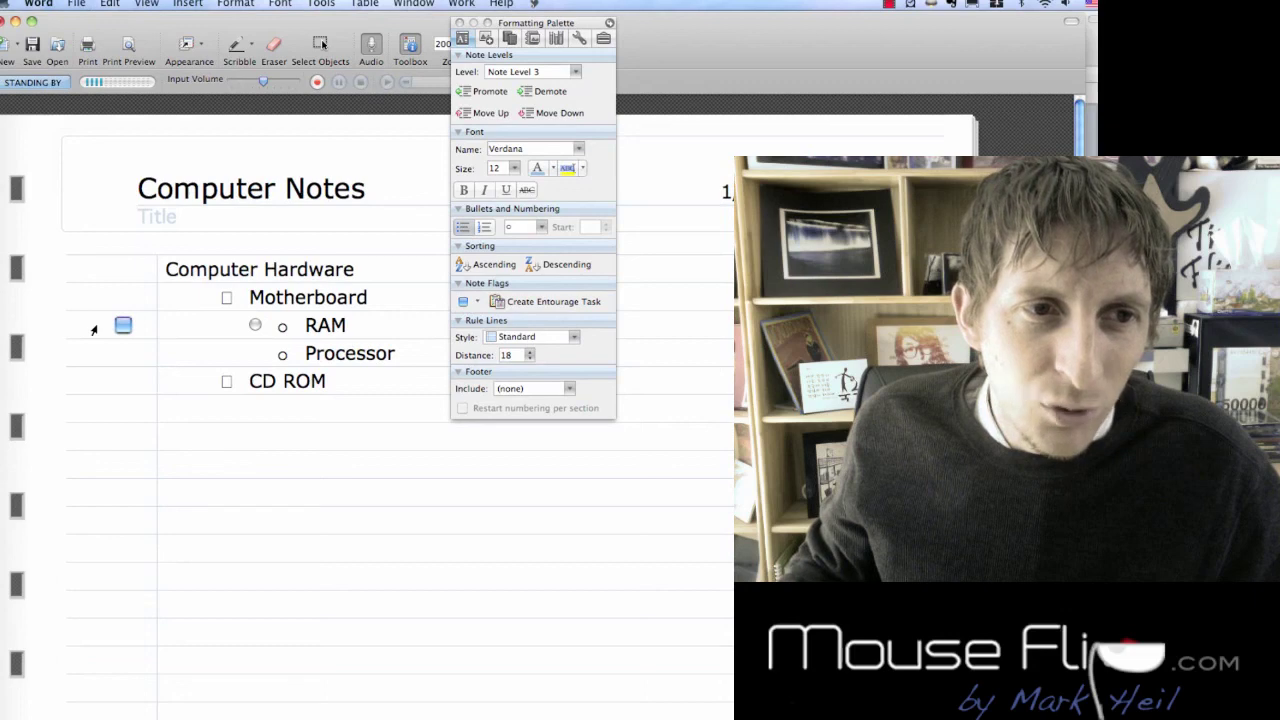
{"action": "key", "text": "Down"}
{"action": "left_click", "coordinate": [463, 302]}
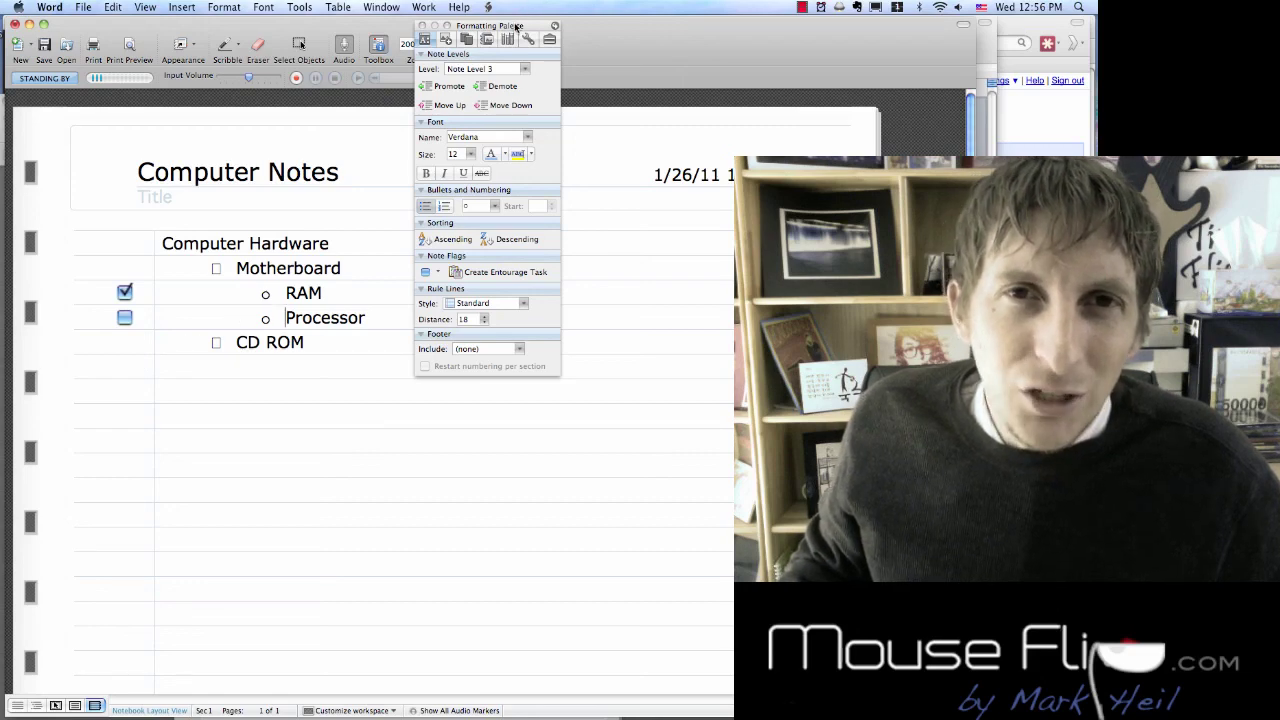
{"action": "left_click_drag", "start_coordinate": [516, 27], "coordinate": [545, 31]}
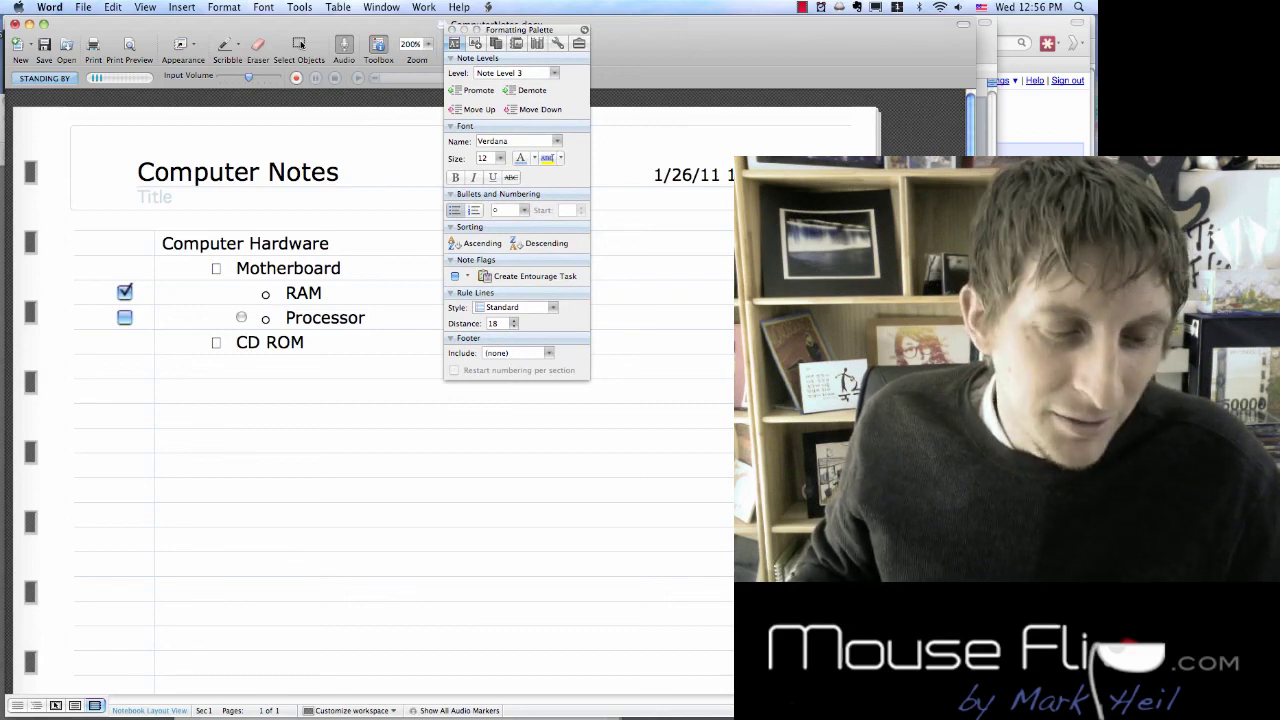
{"action": "left_click_drag", "start_coordinate": [529, 30], "coordinate": [532, 27]}
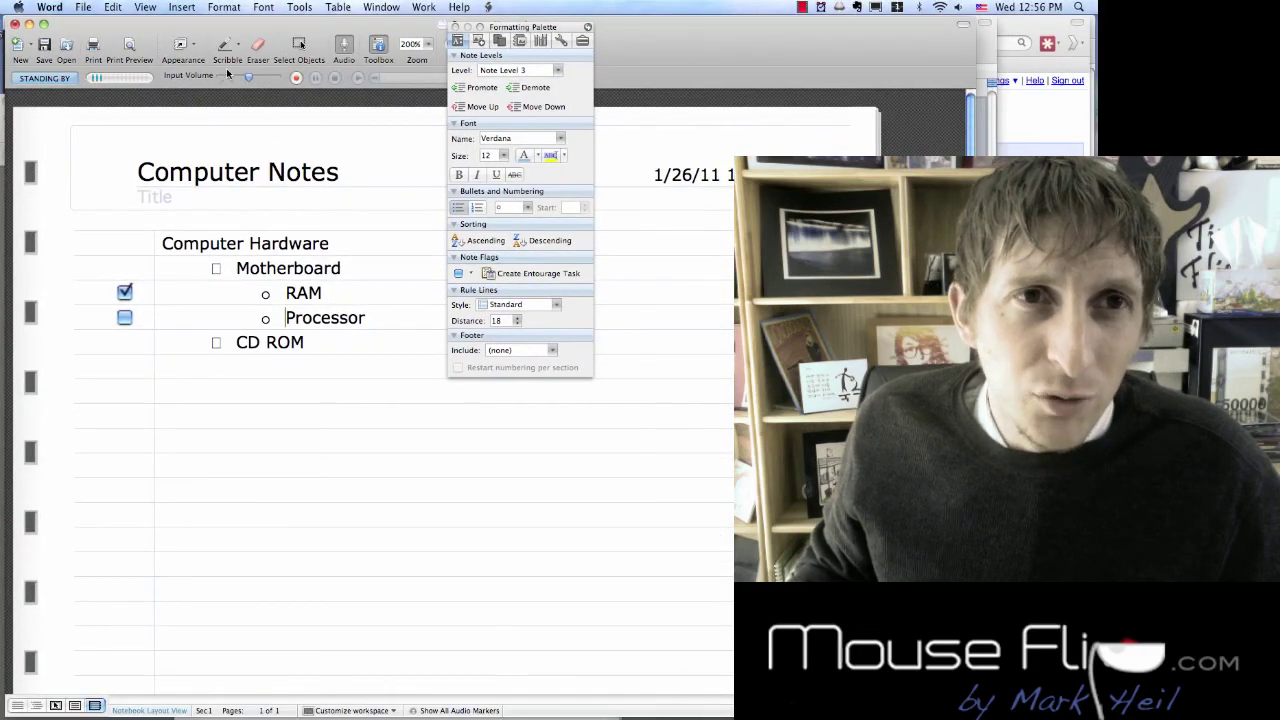
Step: In Word's Audio Notes preferences, set Channels to Stereo and Sample Rate to 44 khz
{"action": "left_click", "coordinate": [52, 10]}
{"action": "left_click", "coordinate": [54, 58]}
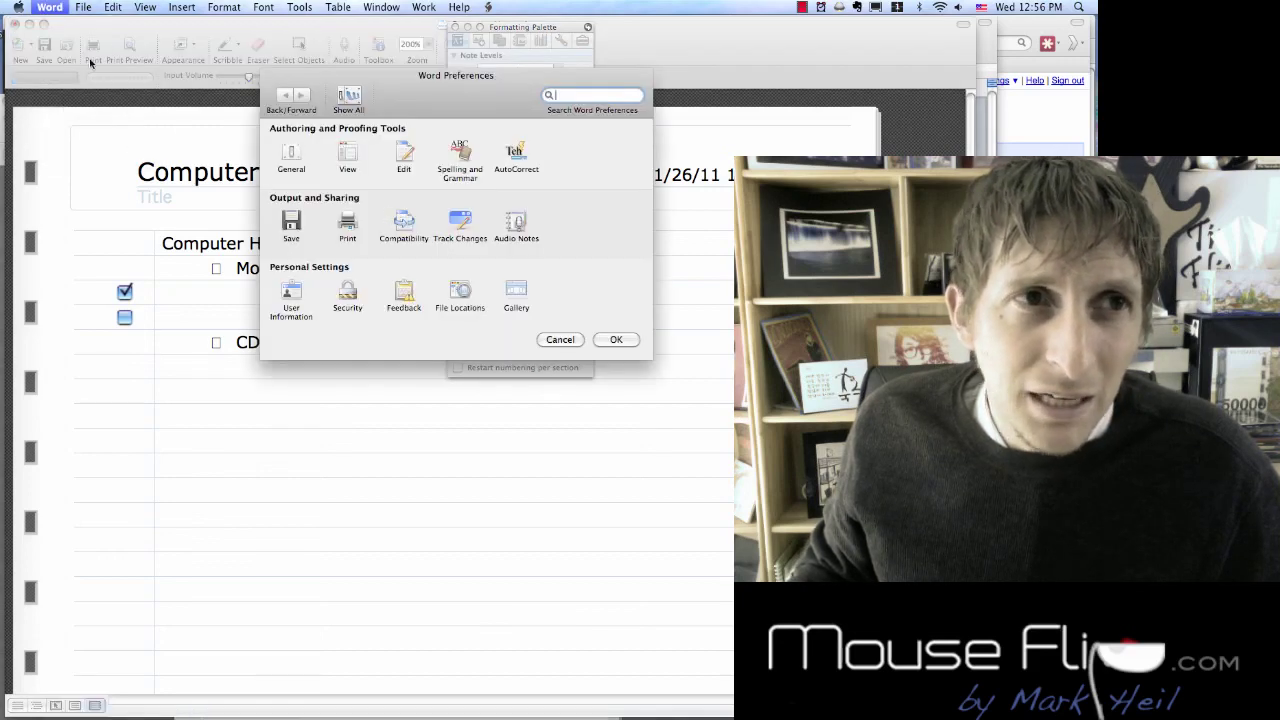
{"action": "left_click", "coordinate": [516, 224]}
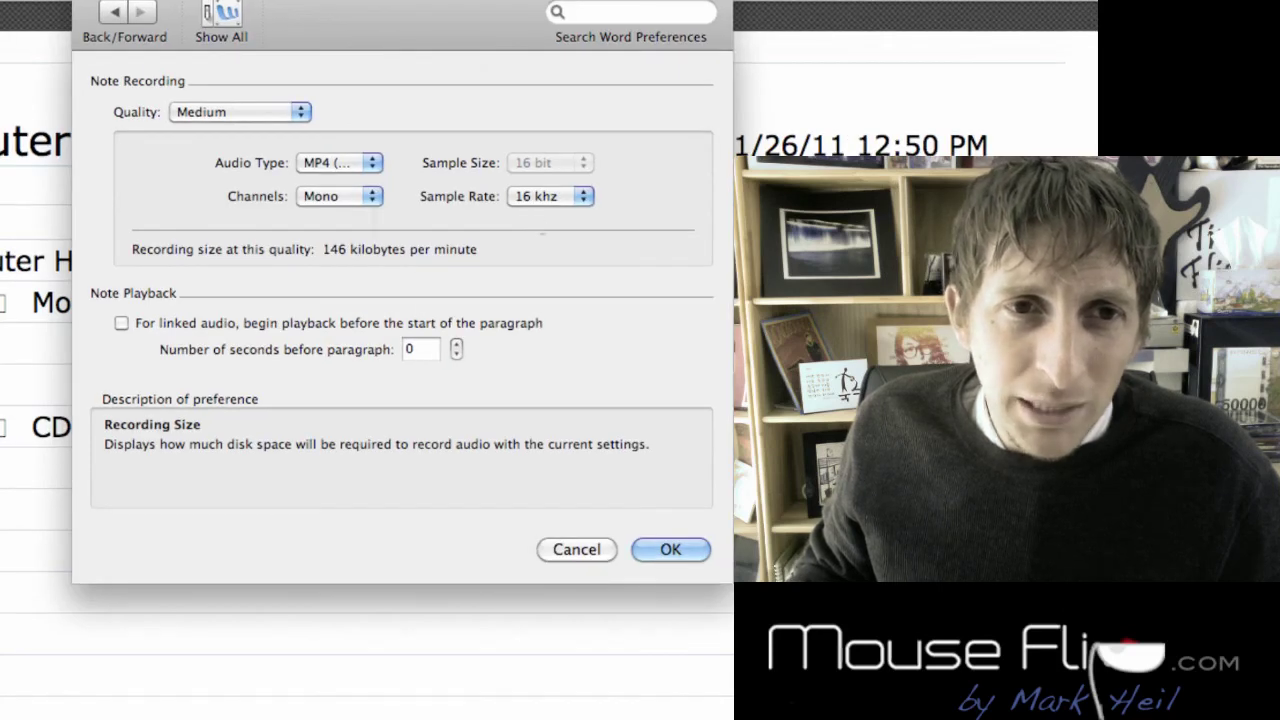
{"action": "left_click", "coordinate": [568, 198]}
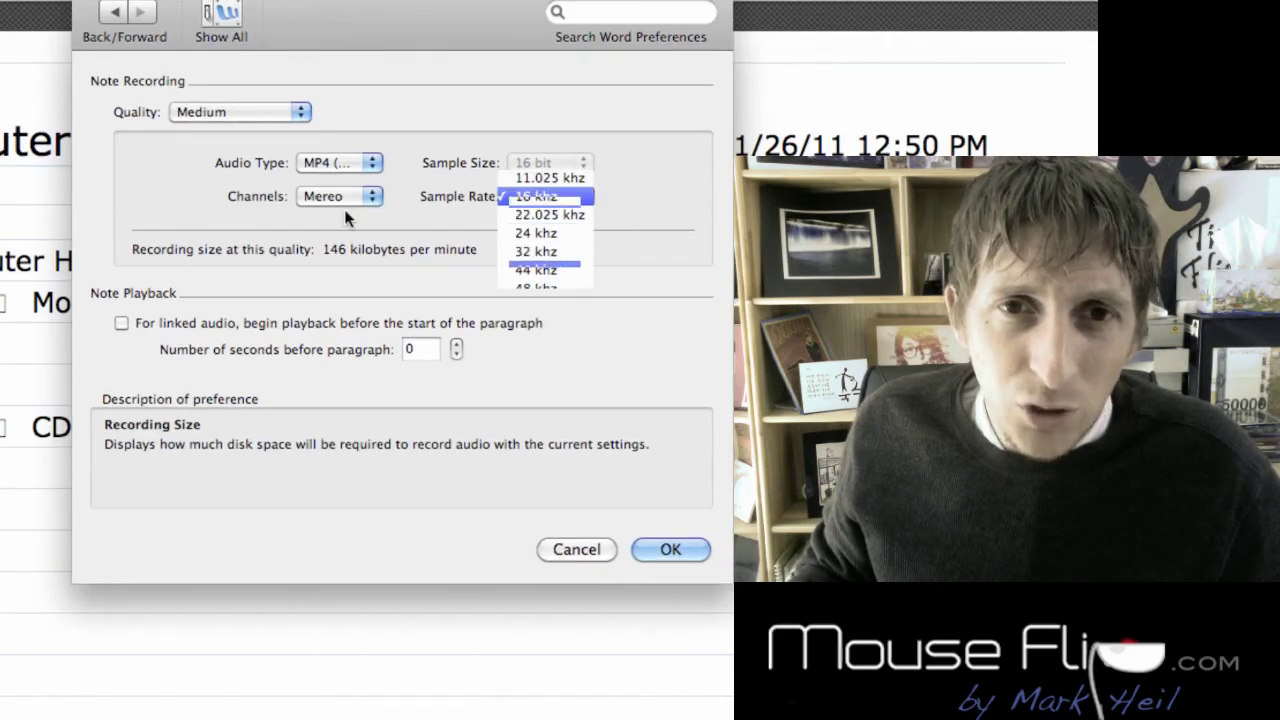
{"action": "left_click", "coordinate": [554, 278]}
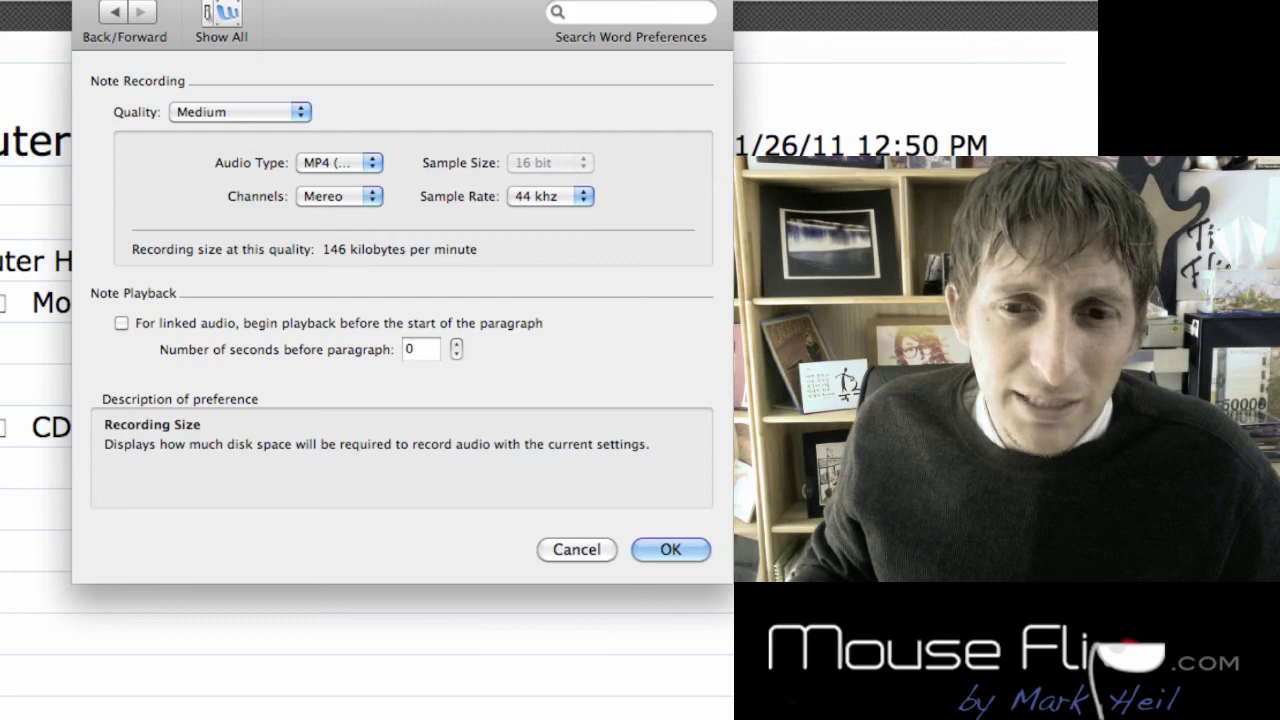
{"action": "left_click", "coordinate": [667, 545]}
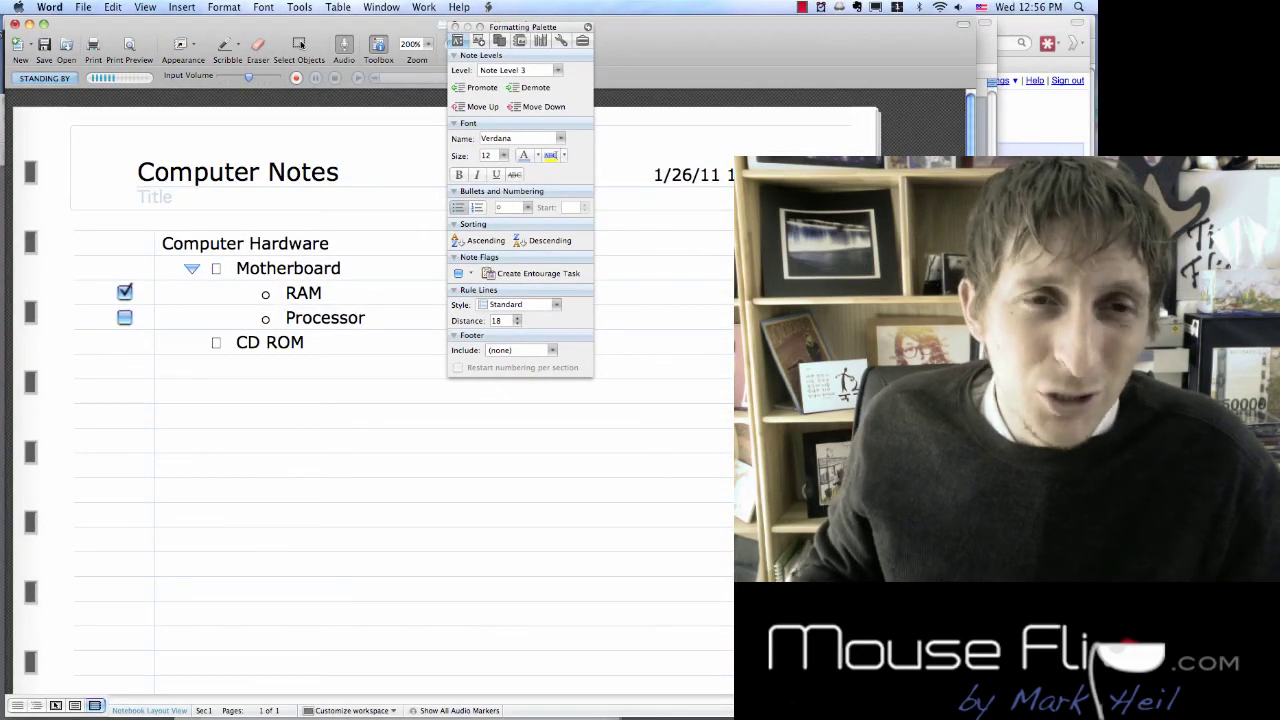
Step: Record a roughly nine-second audio note at Processor and move the formatting palette clear of the notes
{"action": "left_click", "coordinate": [296, 80]}
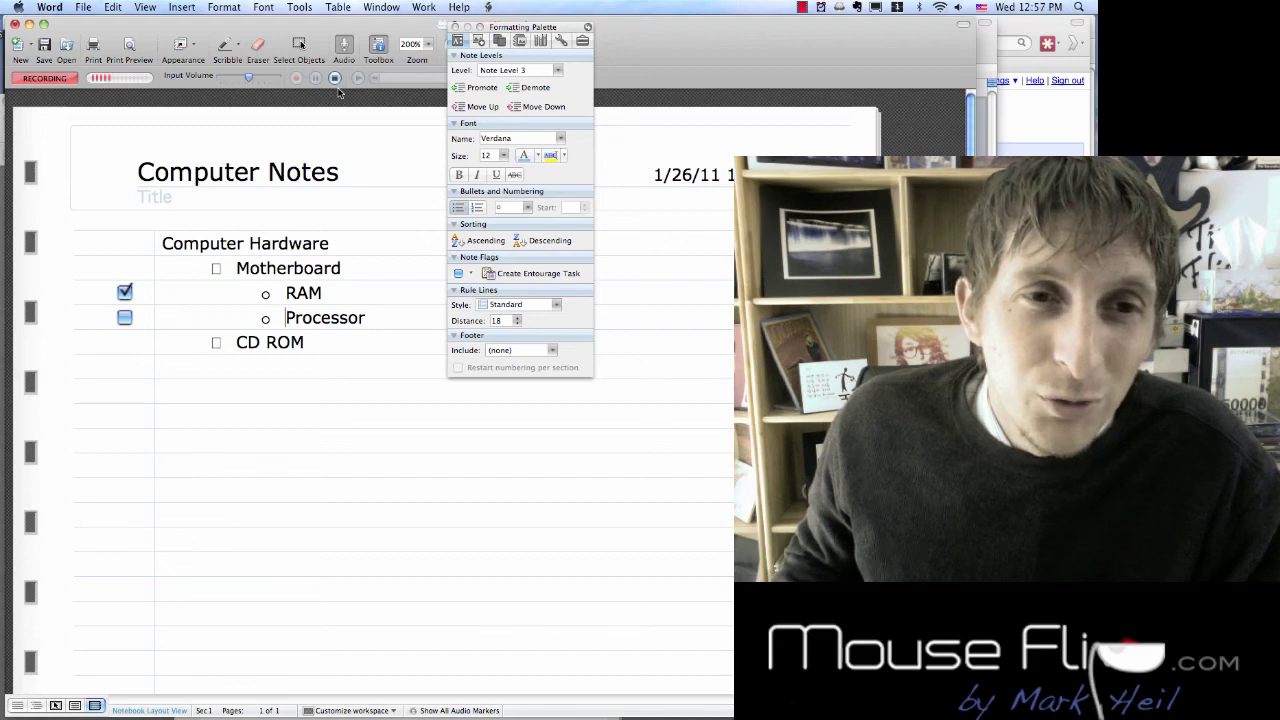
{"action": "left_click", "coordinate": [335, 77]}
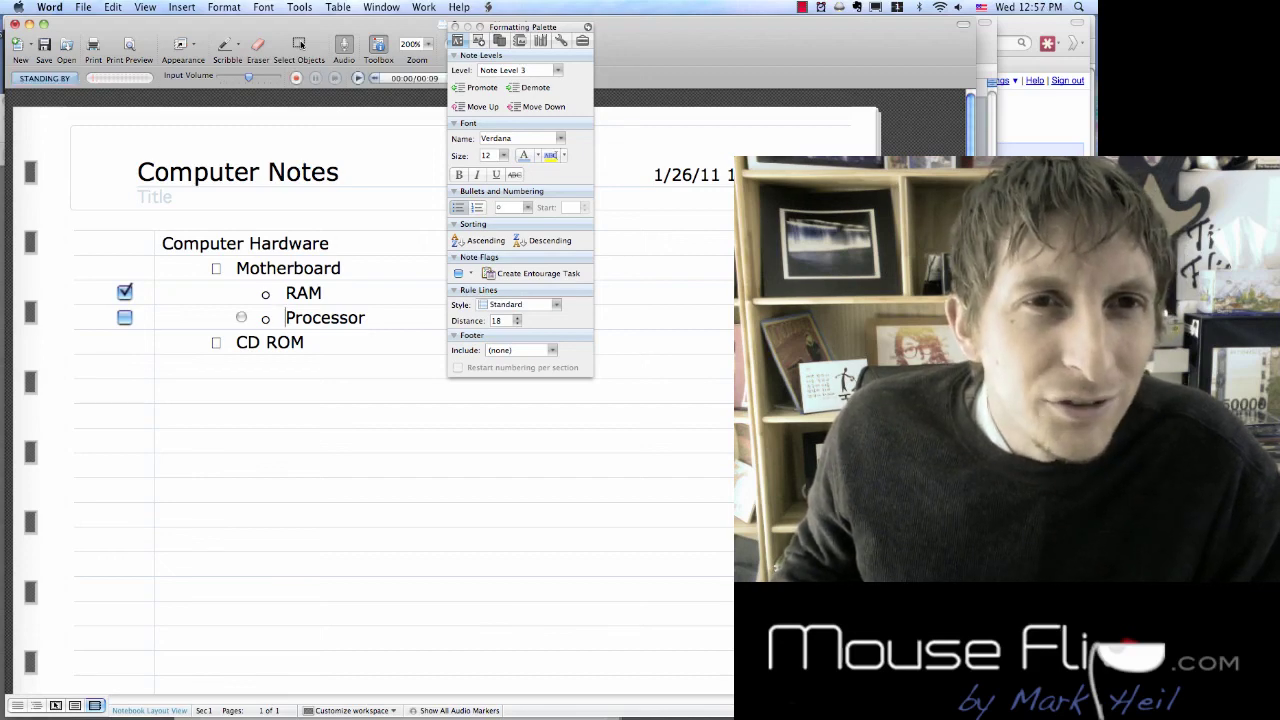
{"action": "mouse_move", "coordinate": [100, 322]}
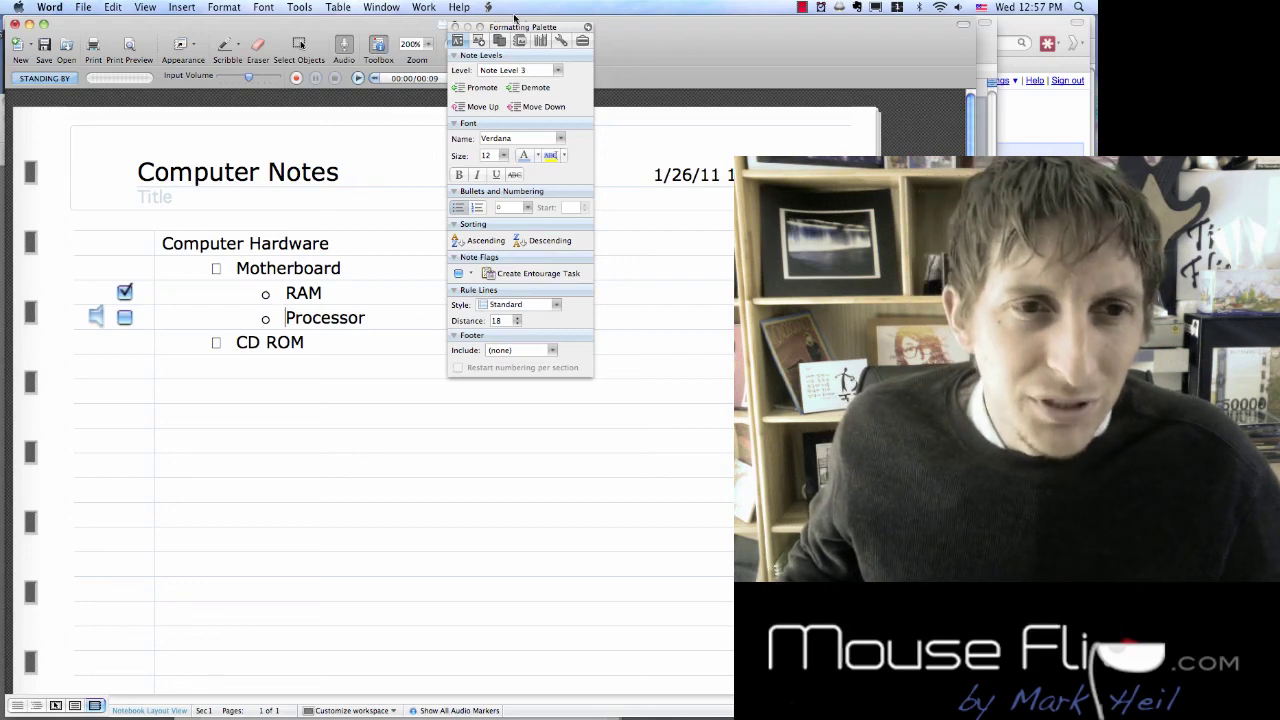
{"action": "mouse_move", "coordinate": [509, 32]}
{"action": "left_mouse_down"}
{"action": "mouse_move", "coordinate": [553, 98]}
{"action": "mouse_move", "coordinate": [509, 48]}
{"action": "left_mouse_up"}
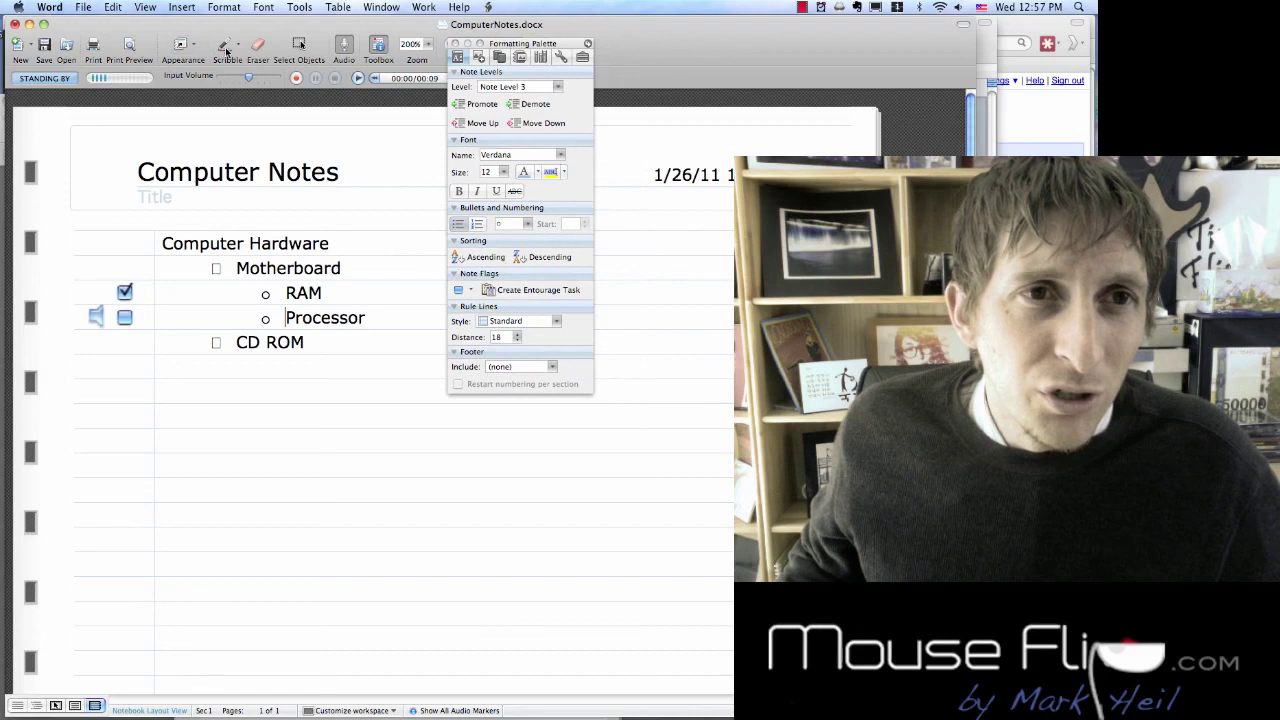
{"action": "left_click_drag", "start_coordinate": [502, 44], "coordinate": [598, 56]}
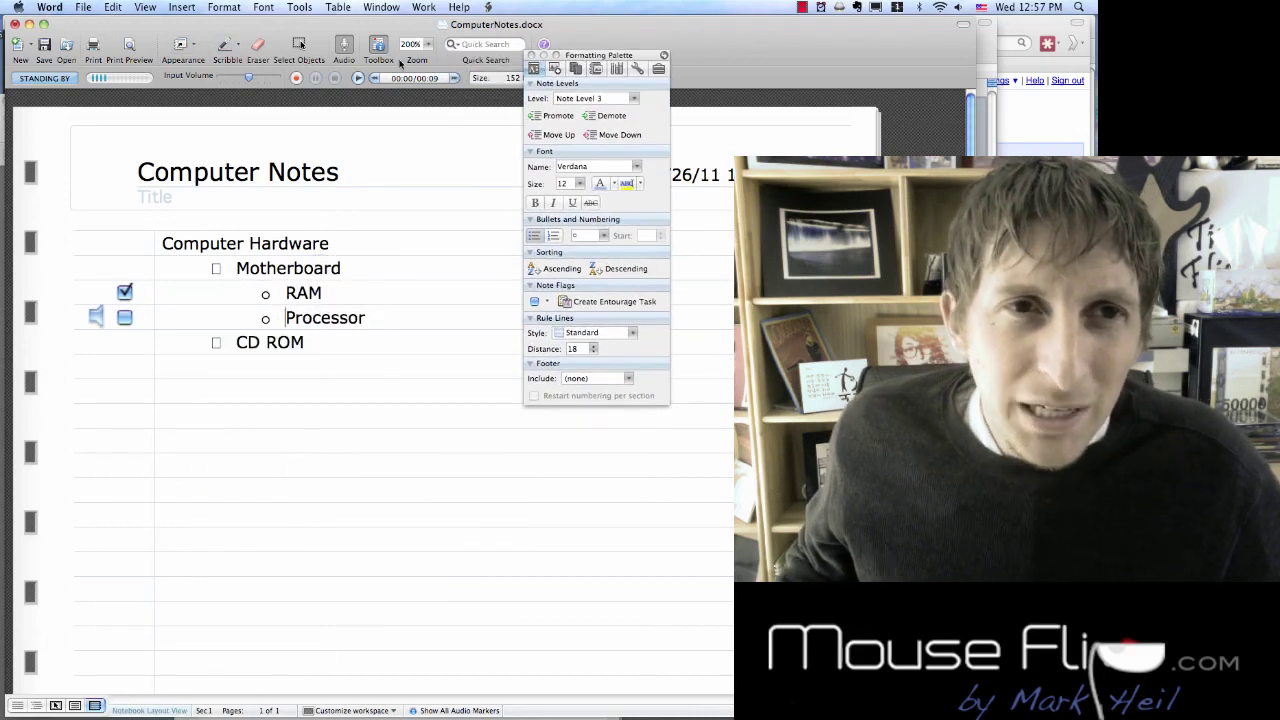
Step: Sketch a hand-drawn box with corner marks using the Scribble tool
{"action": "left_click", "coordinate": [228, 55]}
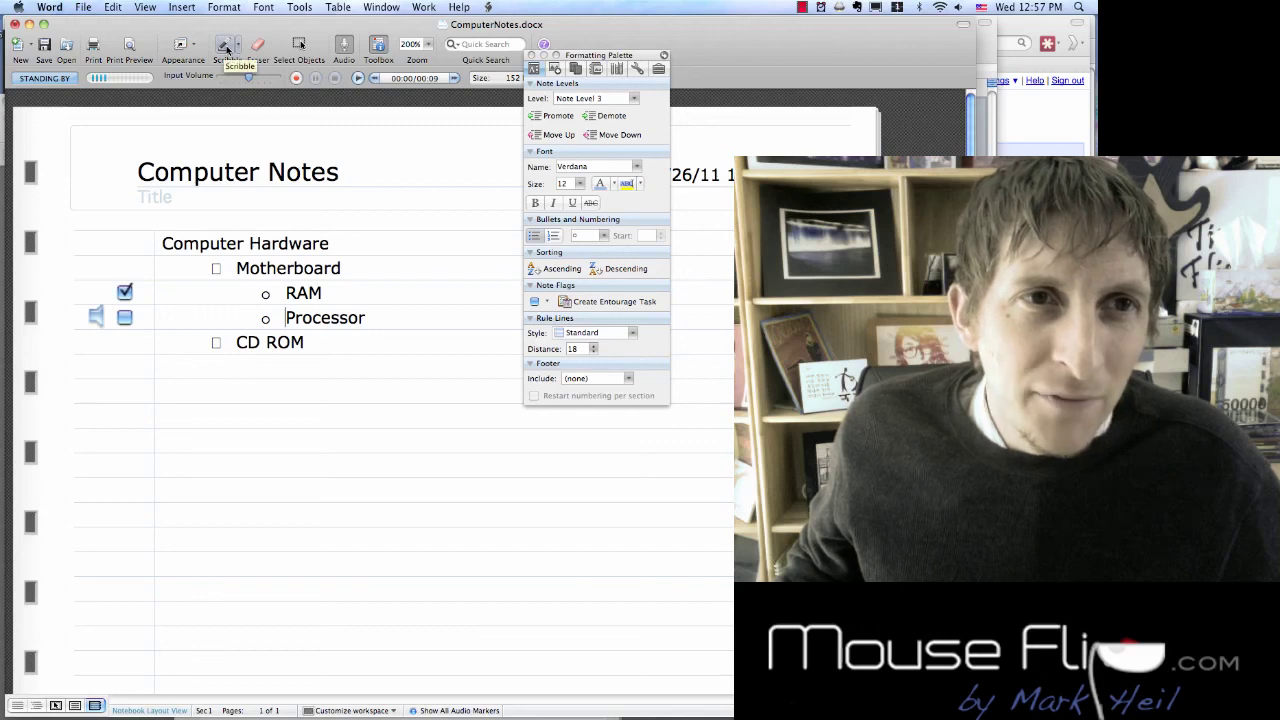
{"action": "left_click", "coordinate": [226, 48]}
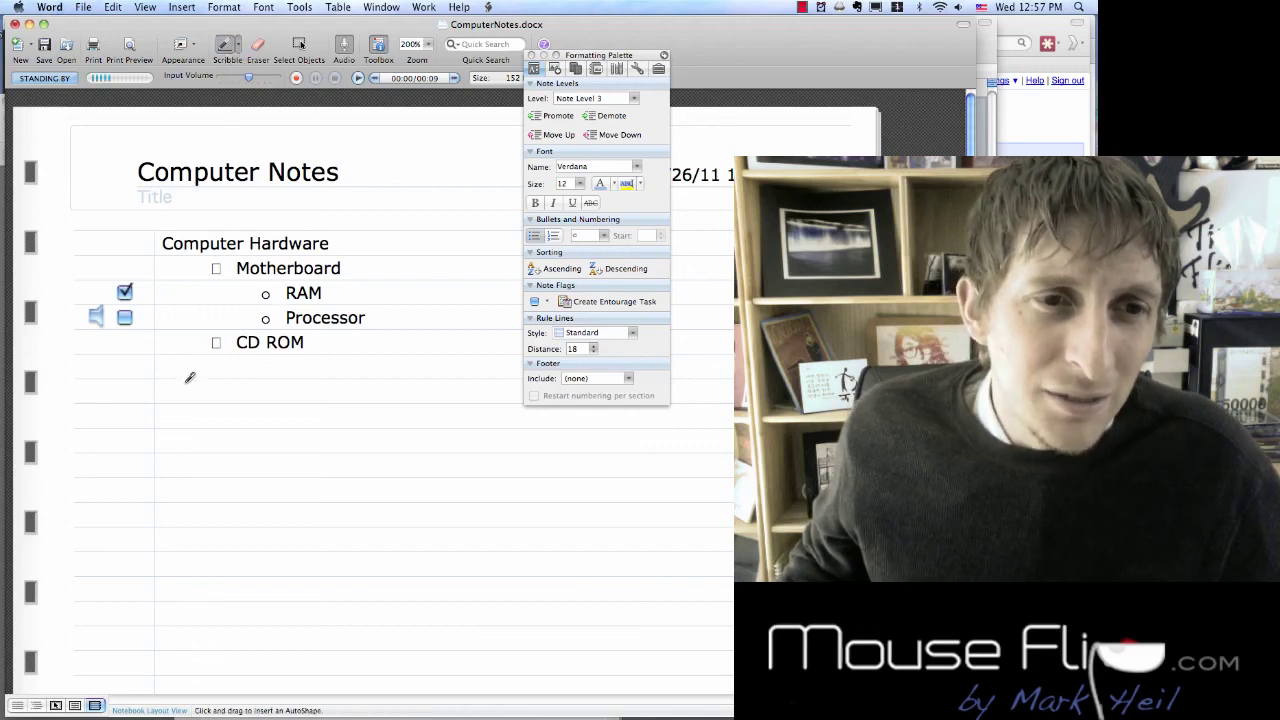
{"action": "mouse_move", "coordinate": [182, 425]}
{"action": "left_mouse_down"}
{"action": "mouse_move", "coordinate": [198, 447]}
{"action": "mouse_move", "coordinate": [202, 426]}
{"action": "mouse_move", "coordinate": [190, 474]}
{"action": "mouse_move", "coordinate": [250, 450]}
{"action": "mouse_move", "coordinate": [237, 440]}
{"action": "left_mouse_up"}
{"action": "left_click", "coordinate": [235, 463]}
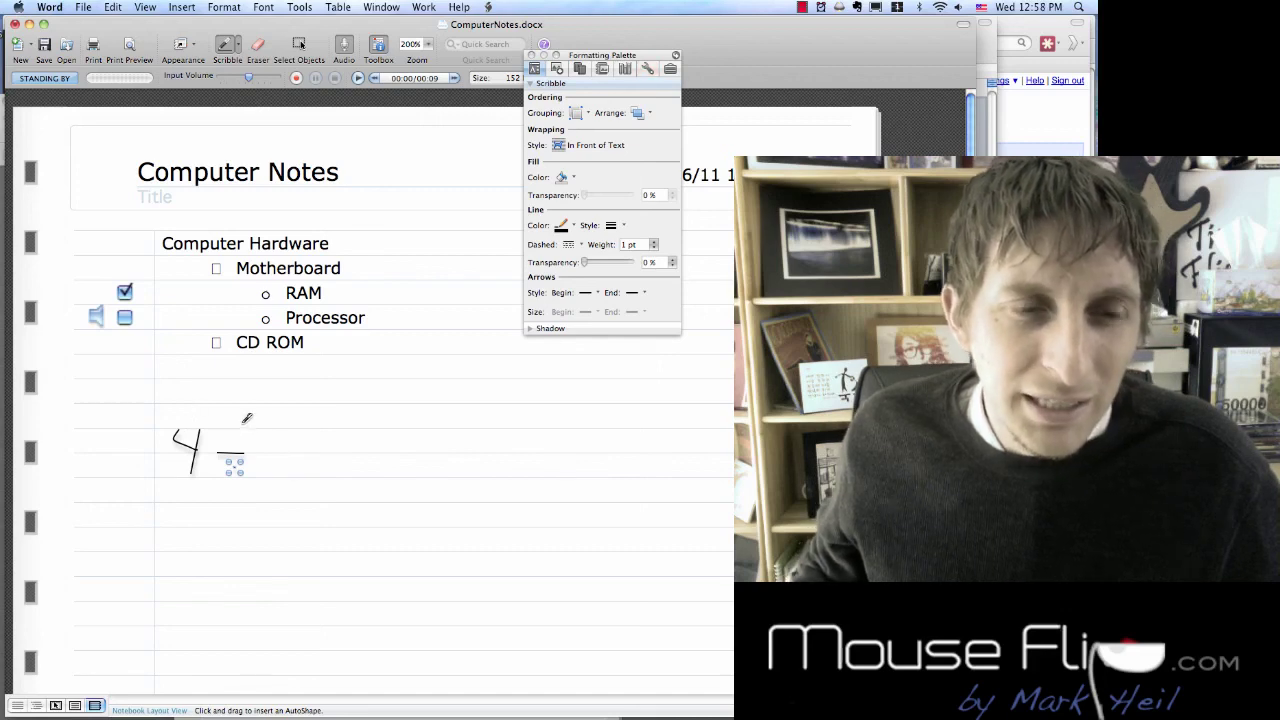
{"action": "mouse_move", "coordinate": [334, 416]}
{"action": "left_mouse_down"}
{"action": "mouse_move", "coordinate": [328, 538]}
{"action": "mouse_move", "coordinate": [485, 543]}
{"action": "mouse_move", "coordinate": [477, 411]}
{"action": "mouse_move", "coordinate": [340, 406]}
{"action": "mouse_move", "coordinate": [345, 433]}
{"action": "left_mouse_up"}
{"action": "left_click_drag", "start_coordinate": [362, 526], "coordinate": [358, 536]}
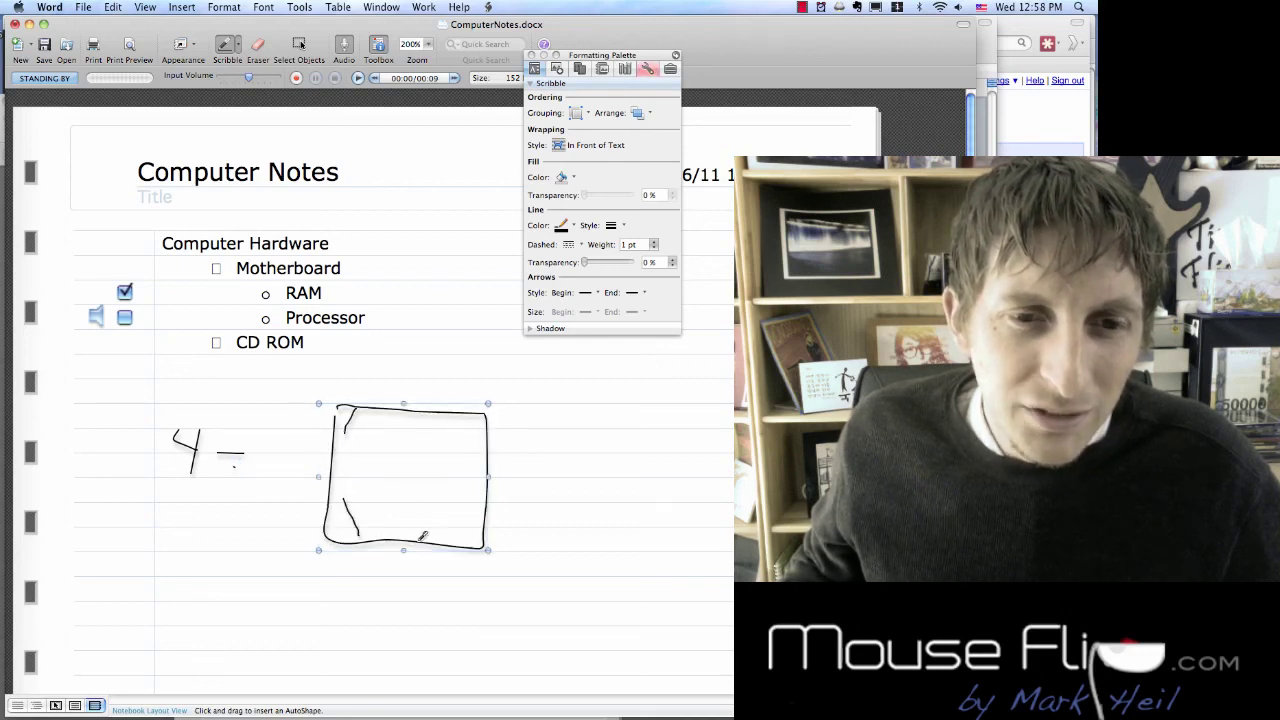
{"action": "left_click_drag", "start_coordinate": [453, 527], "coordinate": [482, 509]}
{"action": "left_click_drag", "start_coordinate": [458, 420], "coordinate": [478, 450]}
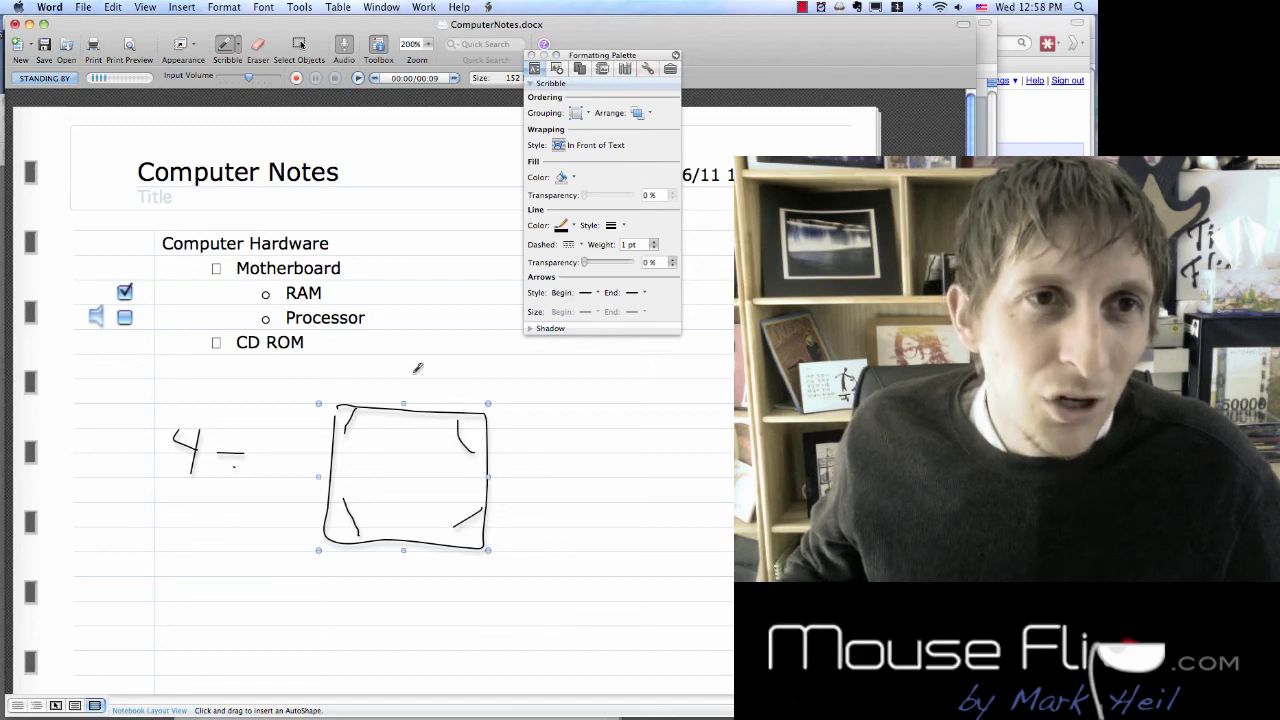
Step: Erase the stray dash and handwritten 4 with the Eraser
{"action": "left_click", "coordinate": [254, 47]}
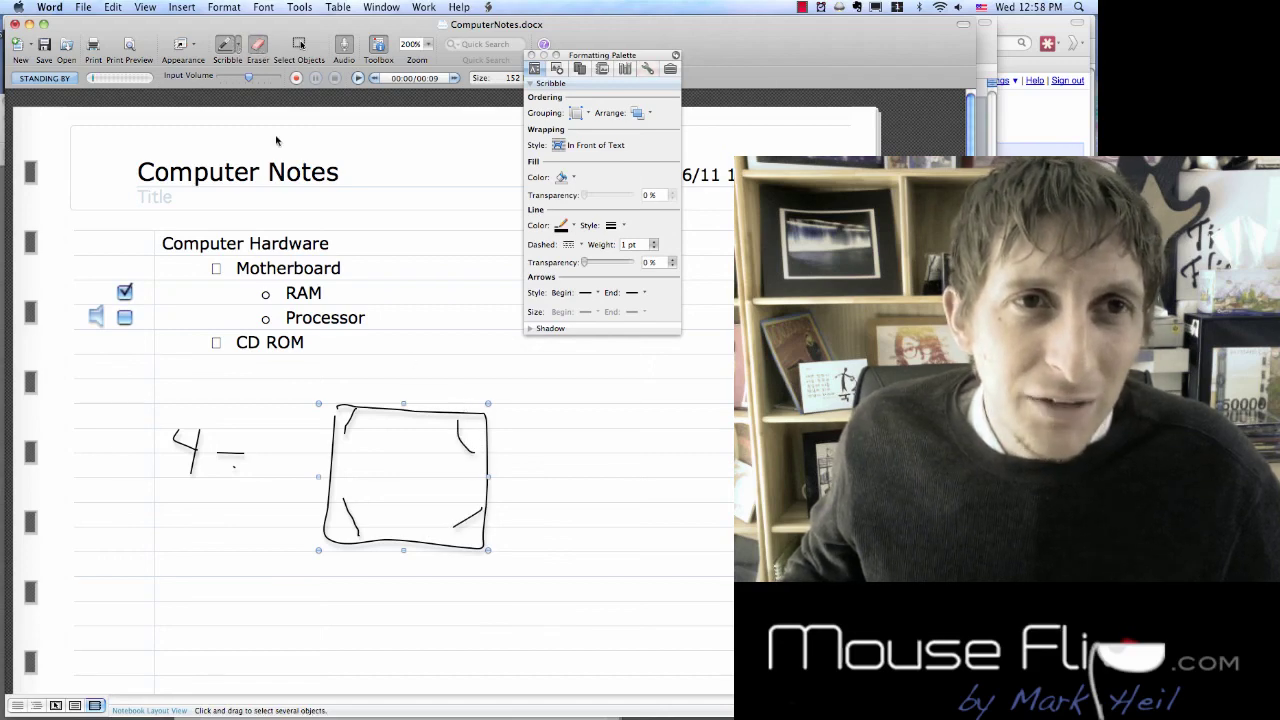
{"action": "left_click", "coordinate": [230, 454]}
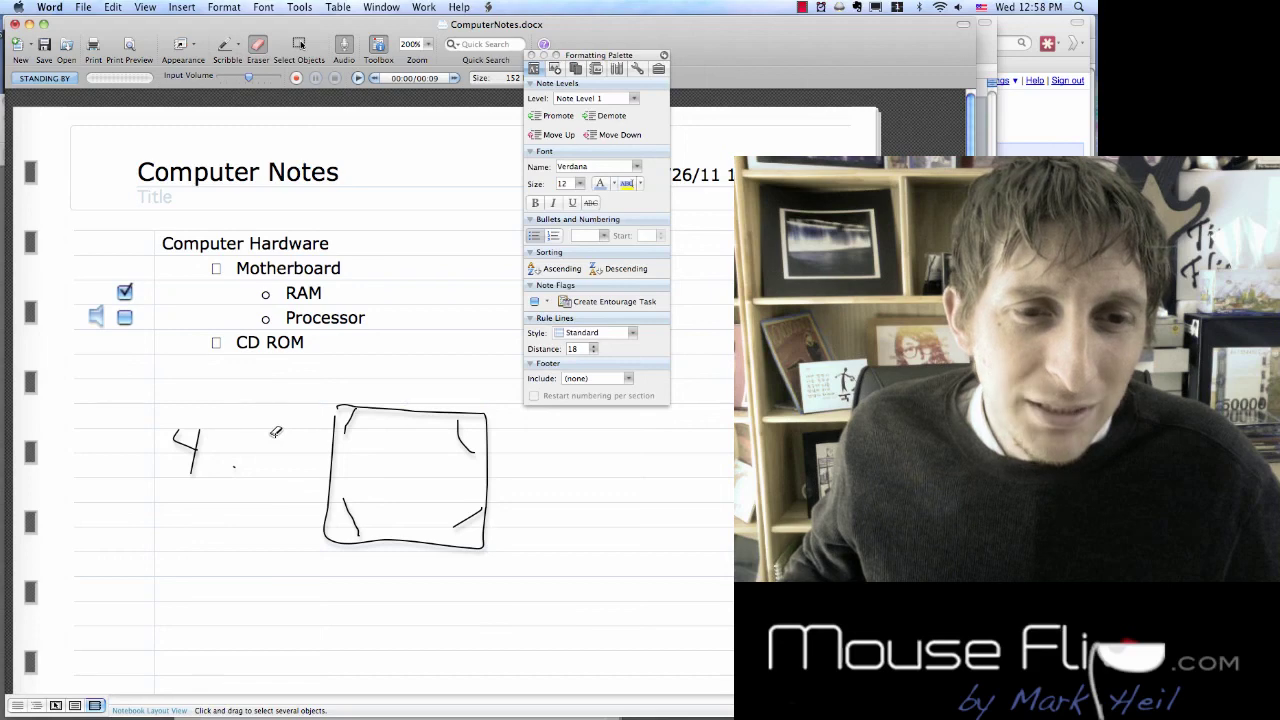
{"action": "left_click_drag", "start_coordinate": [200, 440], "coordinate": [177, 434]}
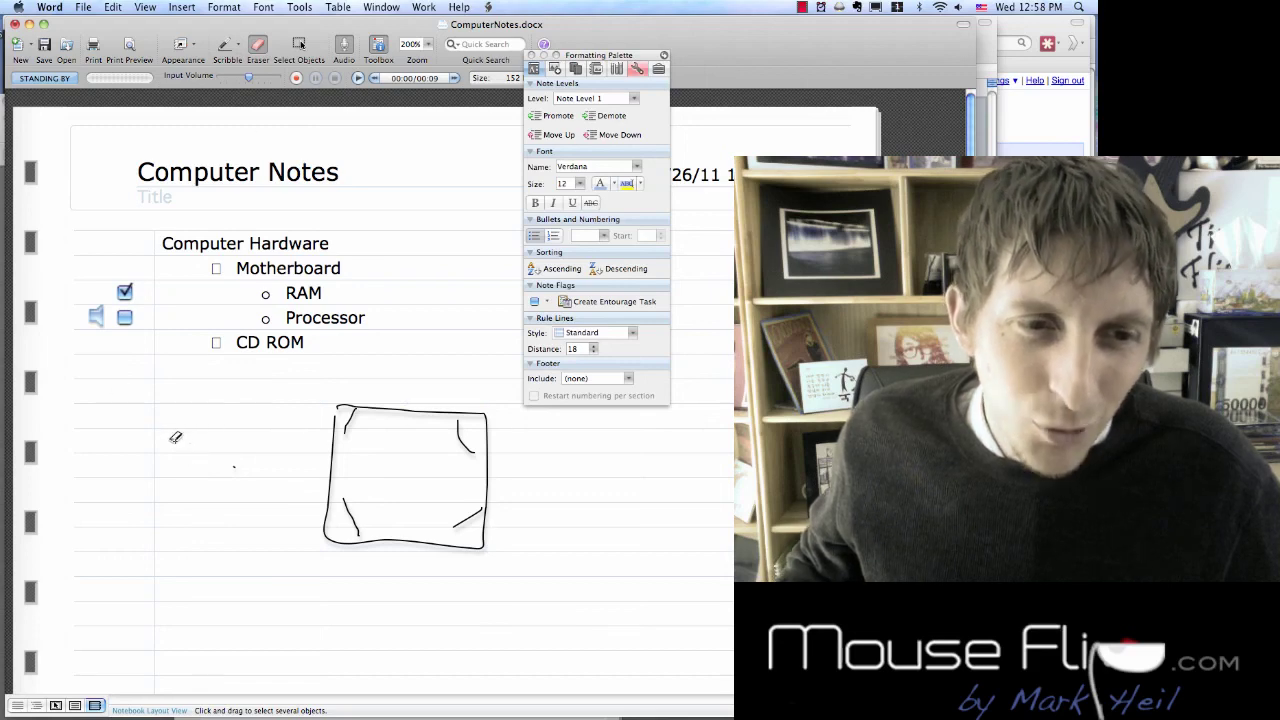
Step: Shrink the sketched box and place it beside Motherboard, RAM and Processor
{"action": "left_click", "coordinate": [298, 47]}
{"action": "left_click", "coordinate": [362, 428]}
{"action": "mouse_move", "coordinate": [344, 465]}
{"action": "left_mouse_down"}
{"action": "mouse_move", "coordinate": [200, 538]}
{"action": "mouse_move", "coordinate": [165, 590]}
{"action": "mouse_move", "coordinate": [310, 430]}
{"action": "mouse_move", "coordinate": [373, 397]}
{"action": "left_mouse_up"}
{"action": "left_click_drag", "start_coordinate": [497, 330], "coordinate": [413, 395]}
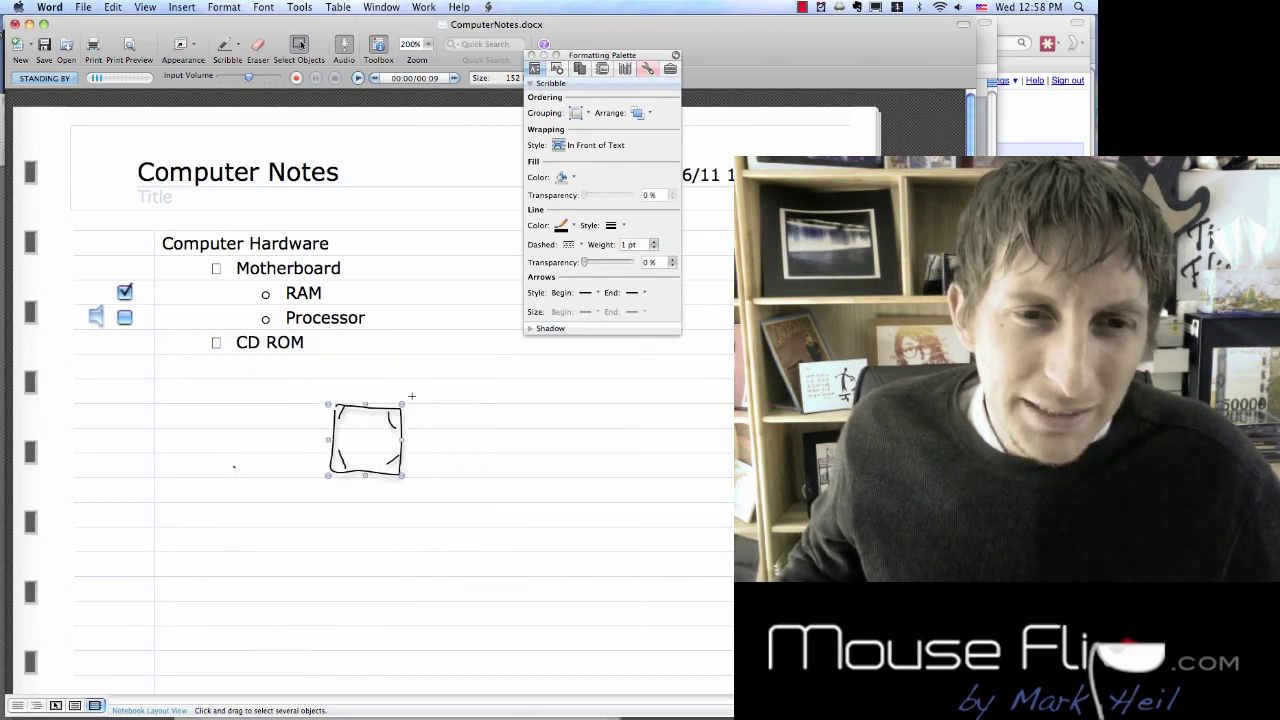
{"action": "left_click_drag", "start_coordinate": [357, 456], "coordinate": [409, 299]}
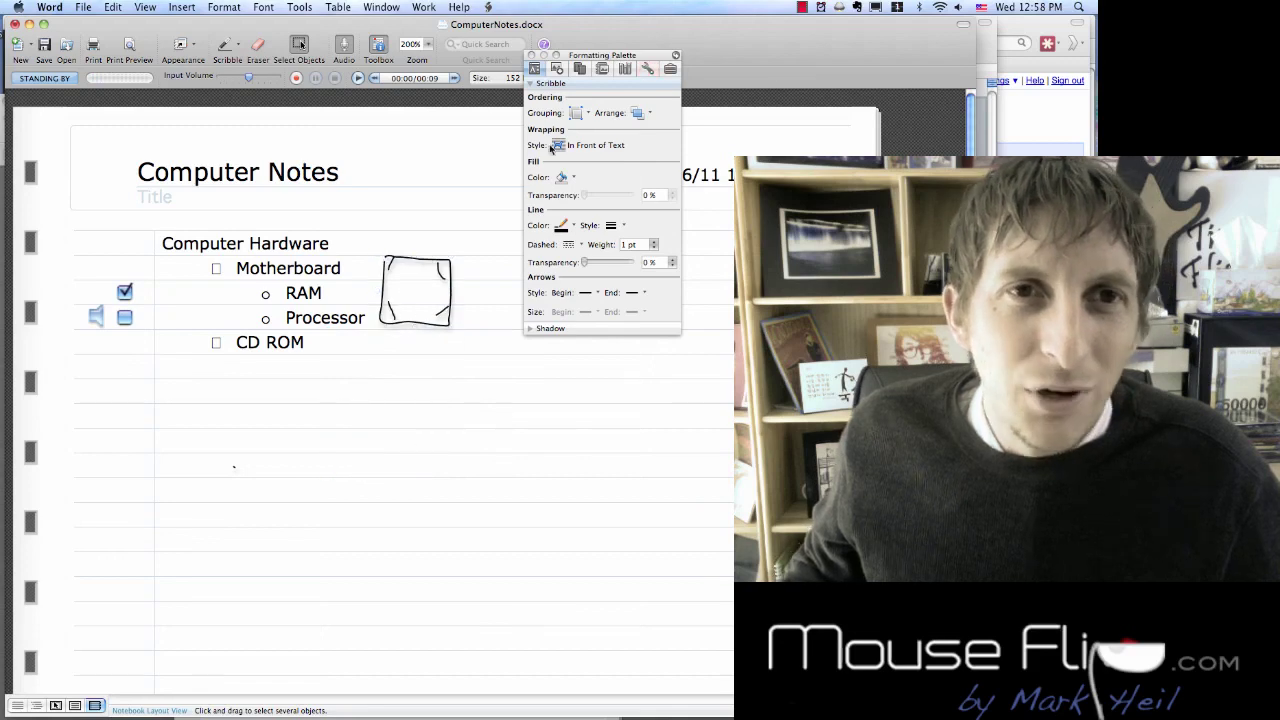
{"action": "left_click", "coordinate": [422, 452]}
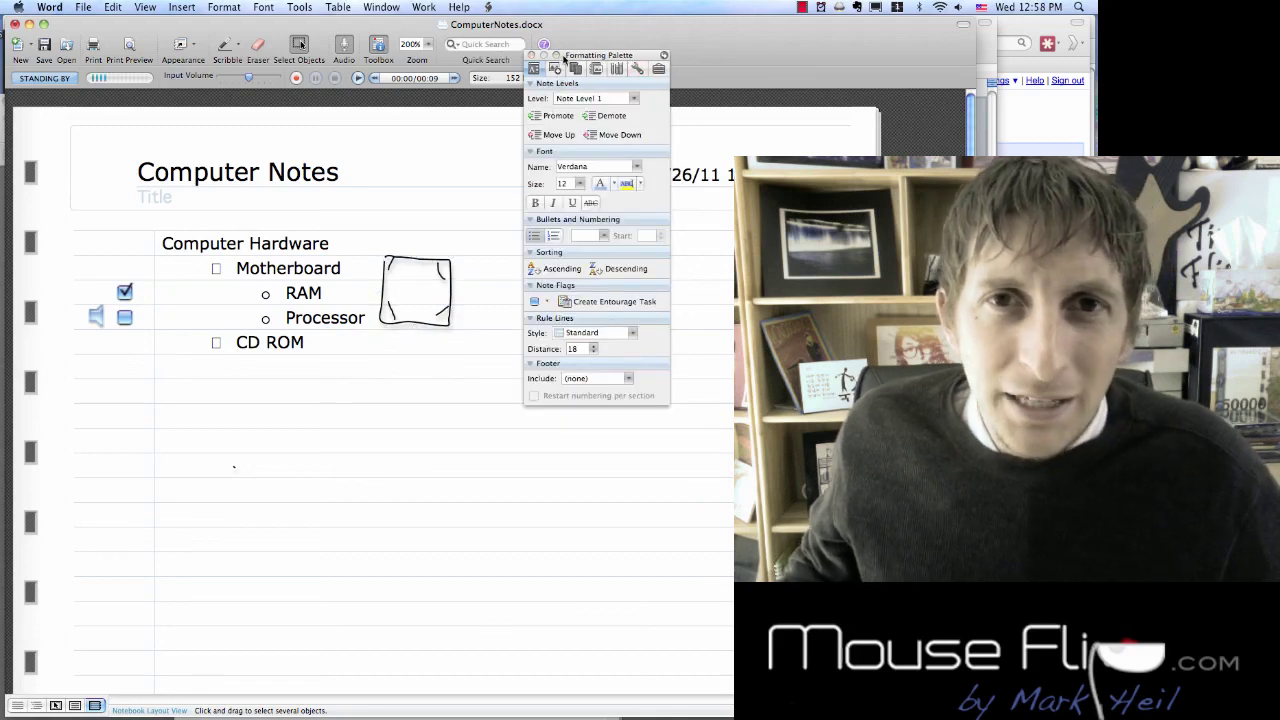
Step: Draw a blue rounded rectangle from the Object Palette shapes over the sketched box
{"action": "left_click", "coordinate": [553, 69]}
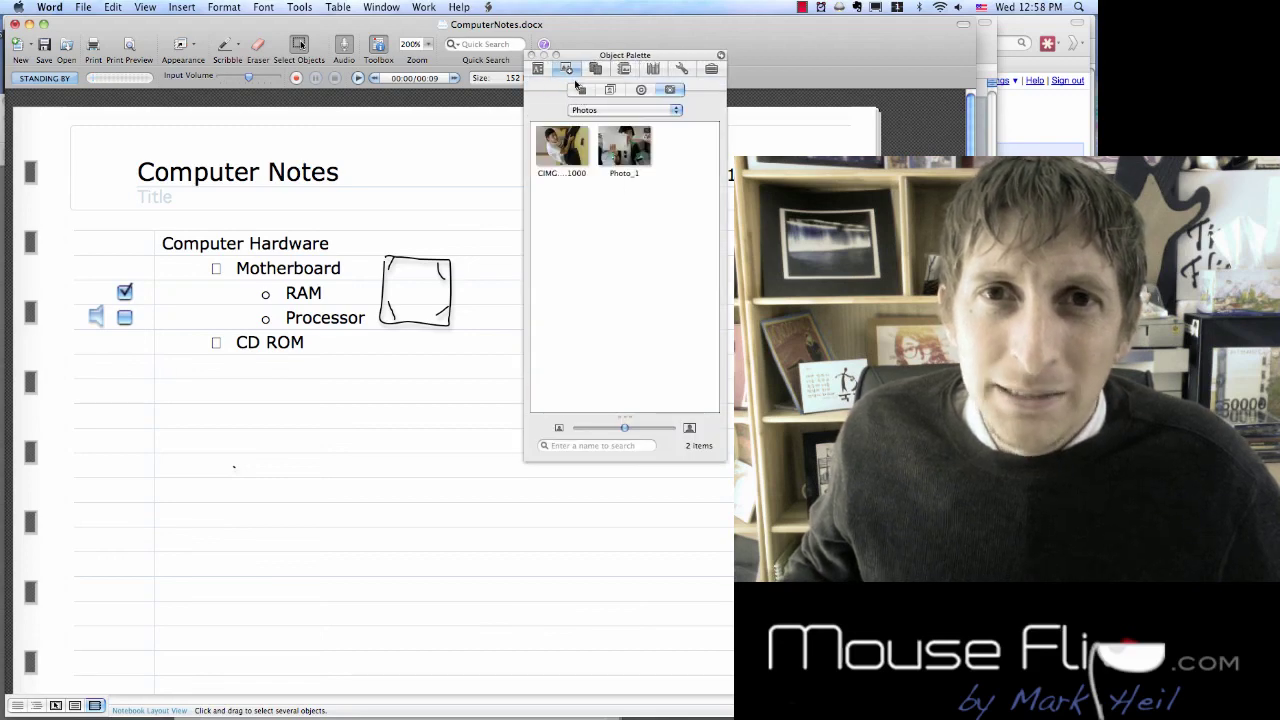
{"action": "left_click", "coordinate": [577, 89]}
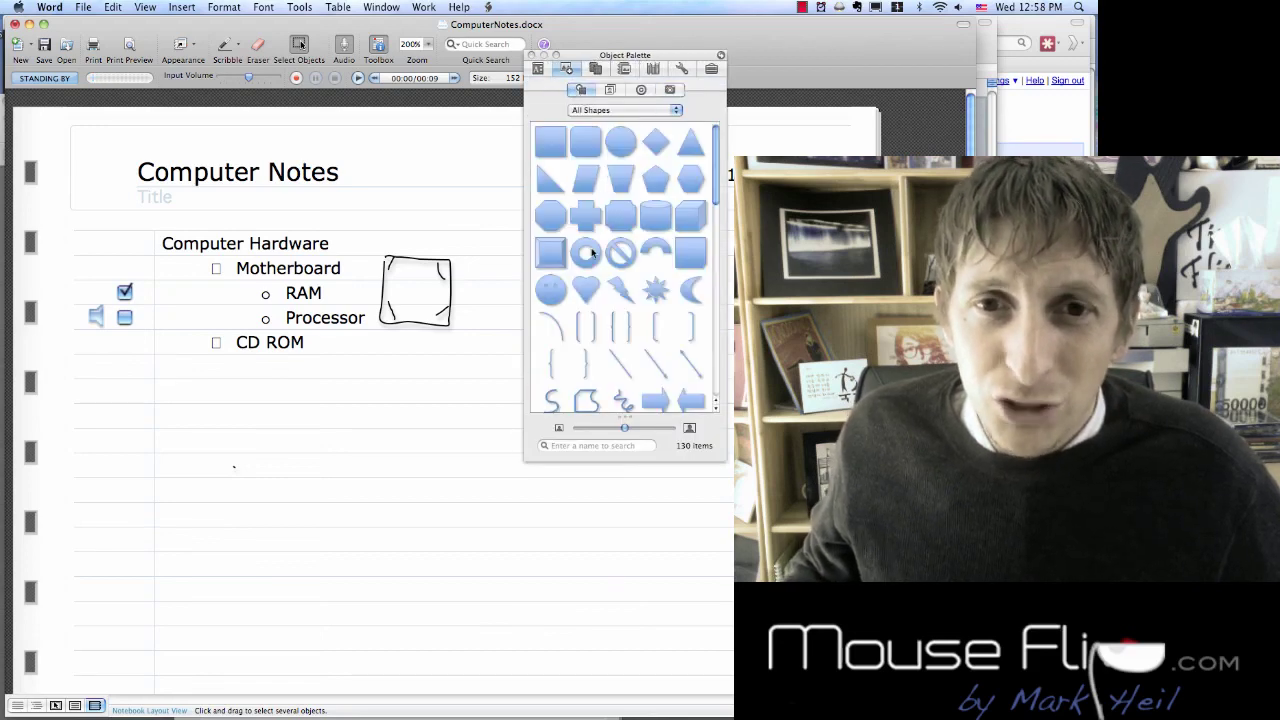
{"action": "left_click_drag", "start_coordinate": [638, 62], "coordinate": [693, 44]}
{"action": "left_click", "coordinate": [649, 132]}
{"action": "left_click_drag", "start_coordinate": [371, 254], "coordinate": [454, 334]}
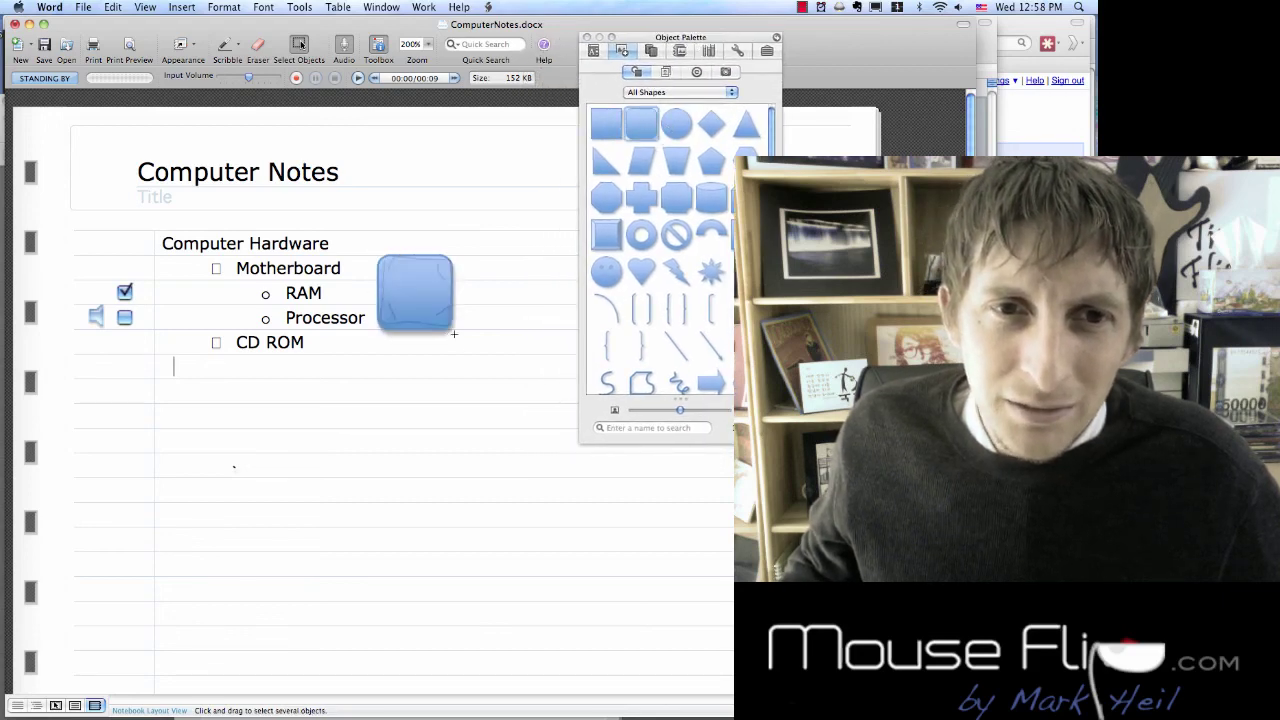
Step: Send the blue rounded rectangle behind the scribble
{"action": "right_click", "coordinate": [430, 303]}
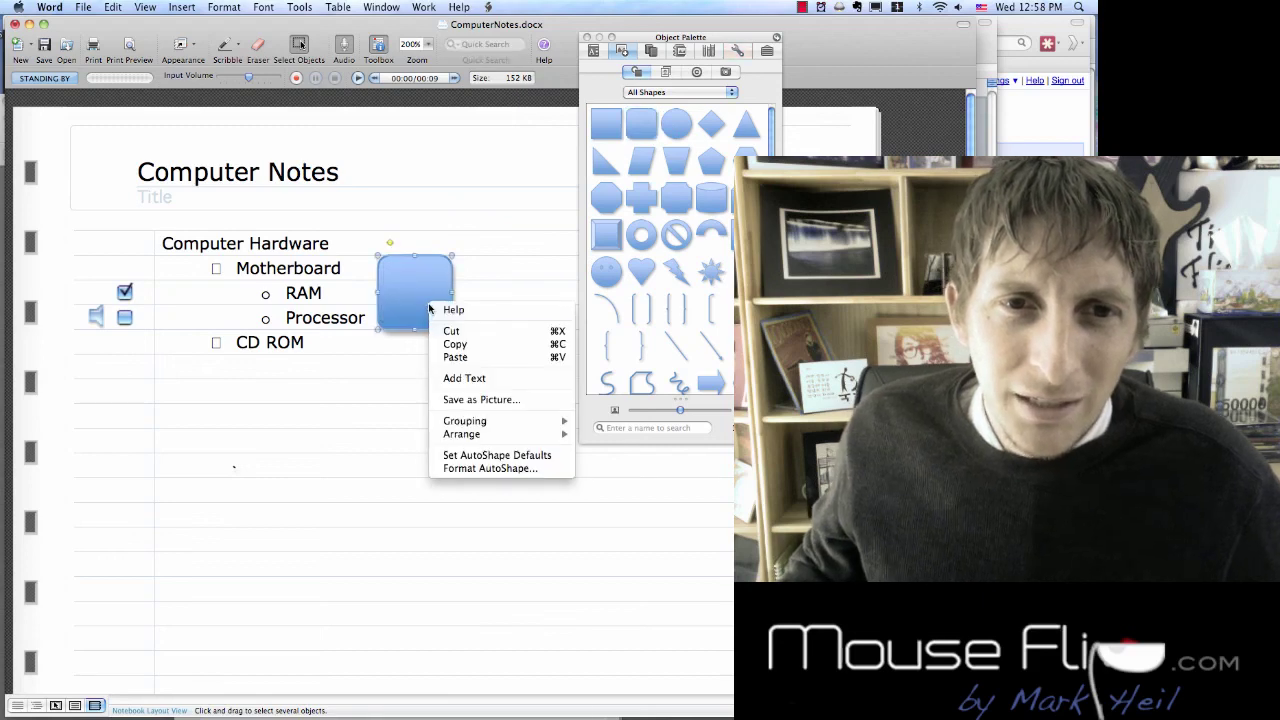
{"action": "mouse_move", "coordinate": [483, 433]}
{"action": "left_click", "coordinate": [614, 448]}
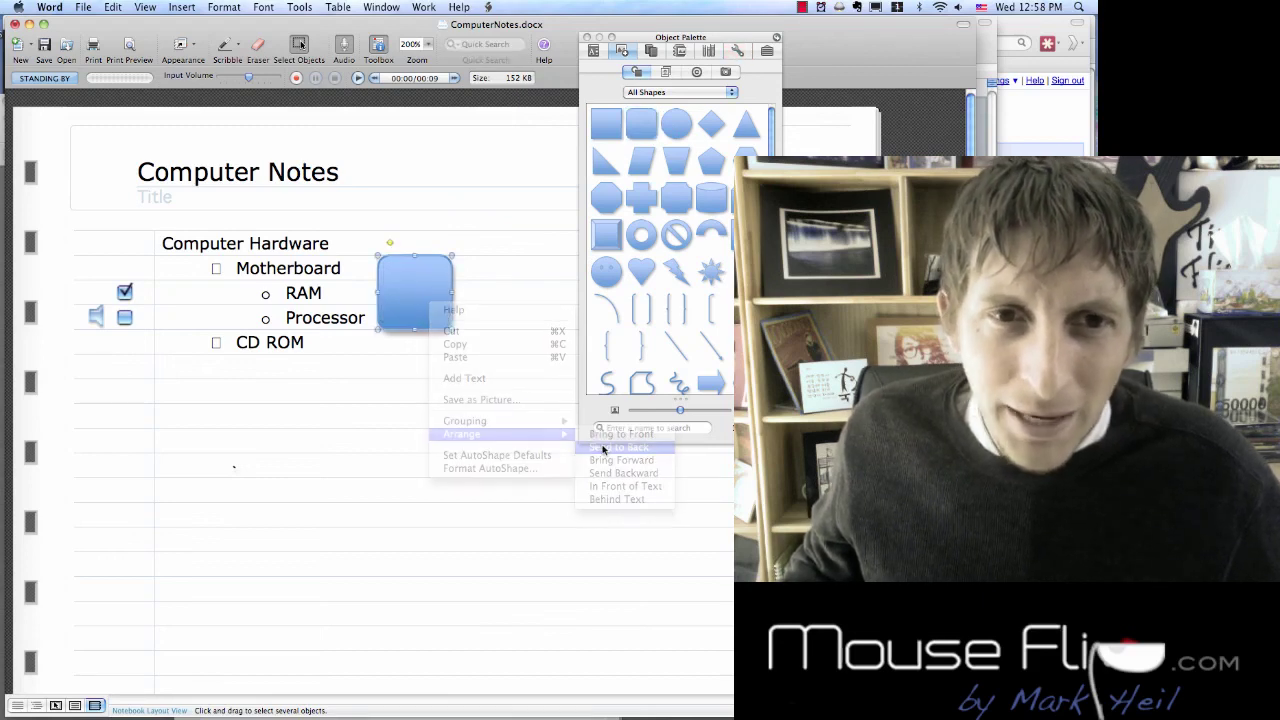
{"action": "left_click", "coordinate": [487, 325]}
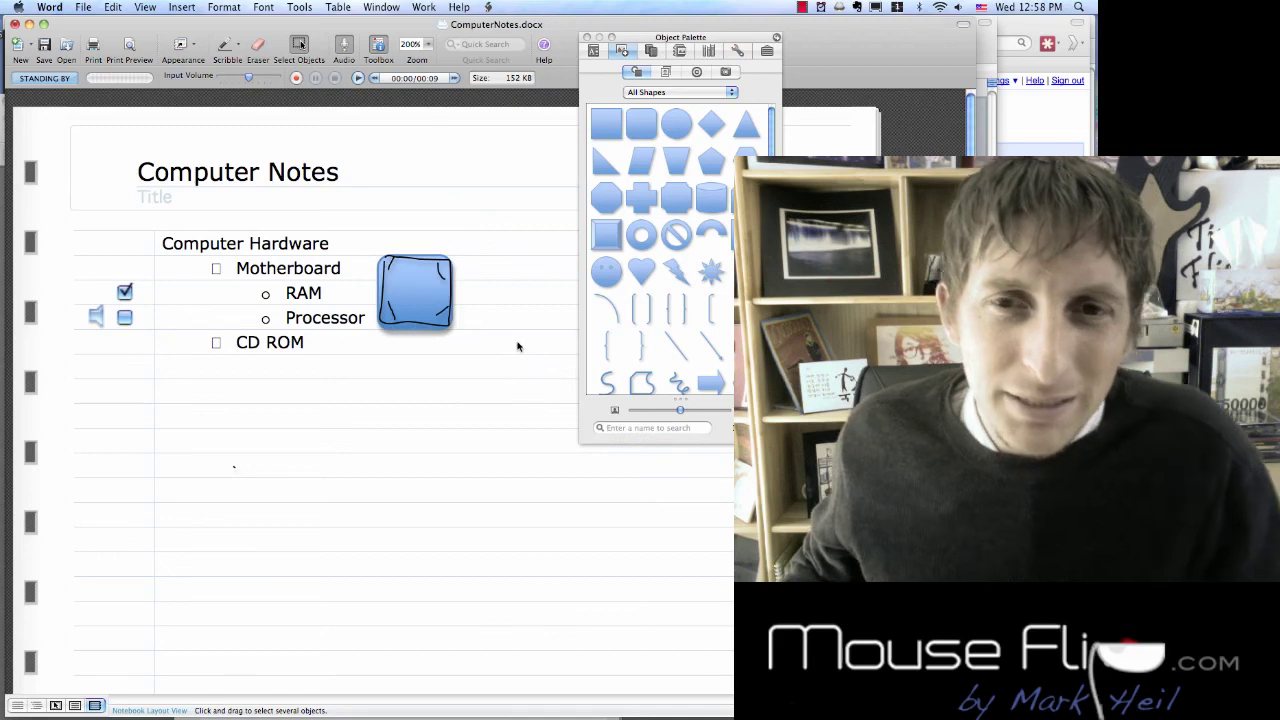
Step: Place an arrow shape beside the title, then switch the Object Palette to Clip Art
{"action": "scroll", "coordinate": [700, 348], "scroll_direction": "down", "scroll_amount": 1}
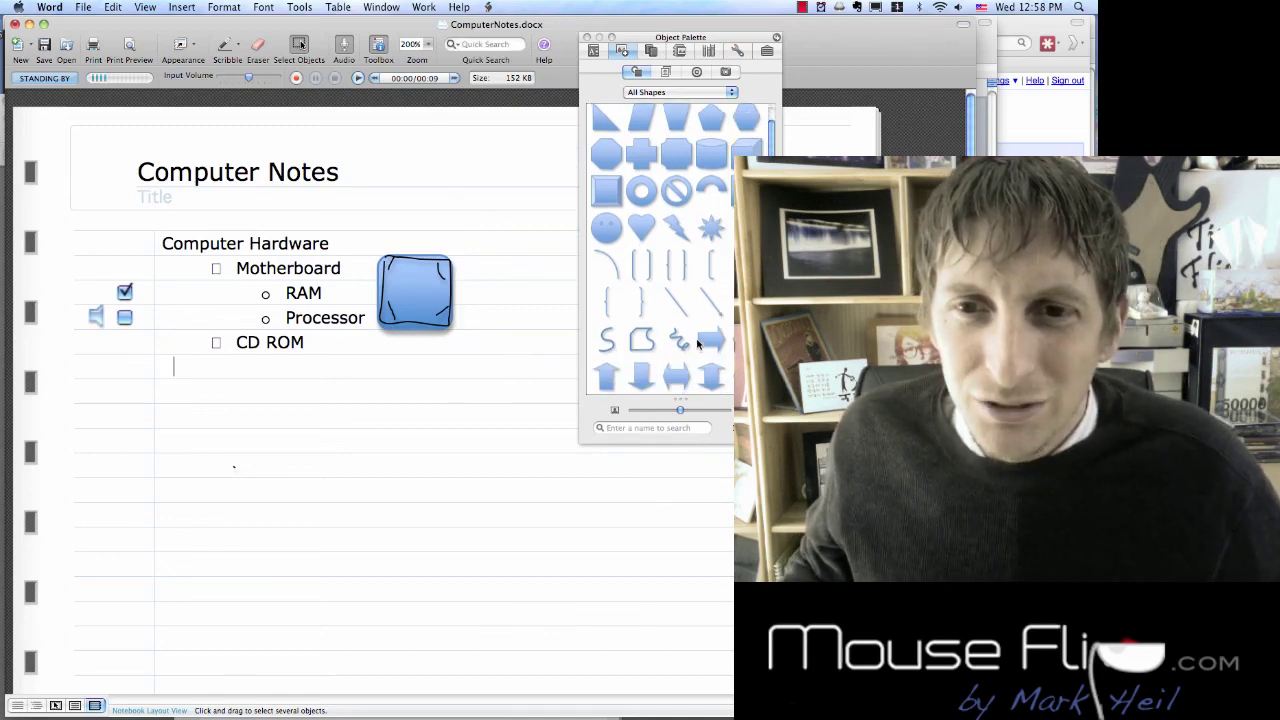
{"action": "scroll", "coordinate": [690, 320], "scroll_direction": "up", "scroll_amount": 1}
{"action": "scroll", "coordinate": [660, 218], "scroll_direction": "up", "scroll_amount": 1}
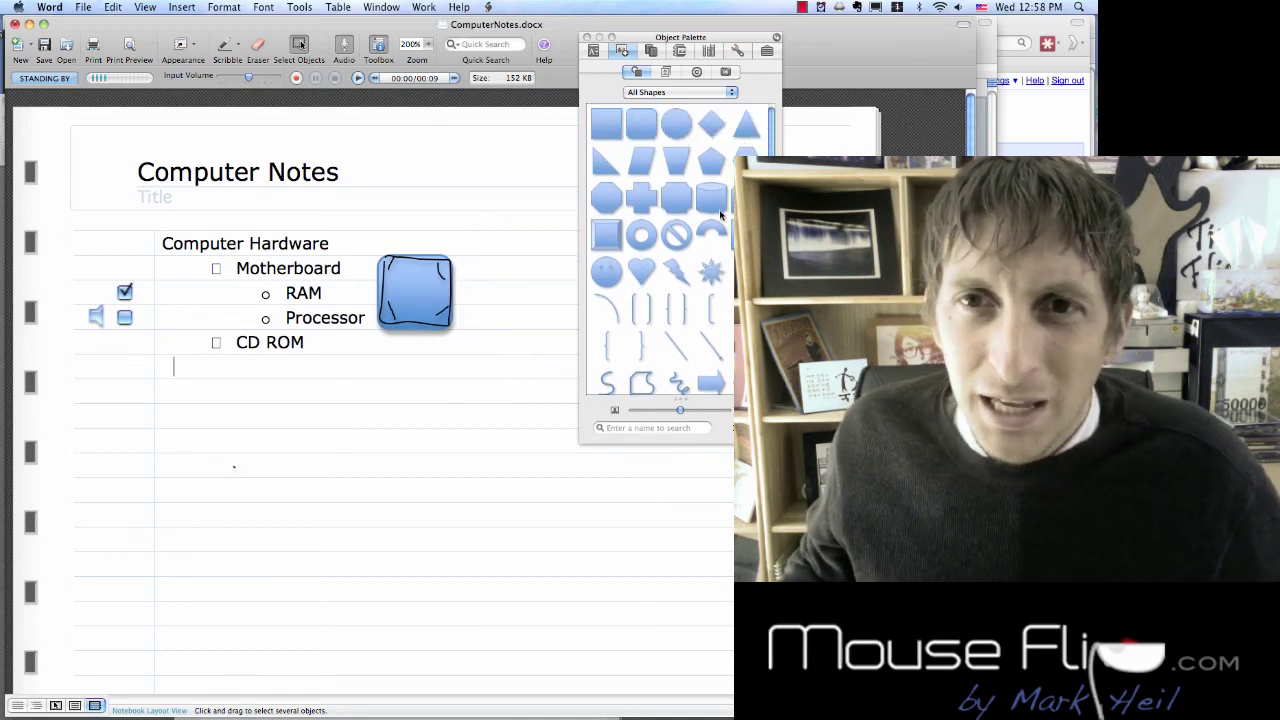
{"action": "scroll", "coordinate": [700, 265], "scroll_direction": "down", "scroll_amount": 1}
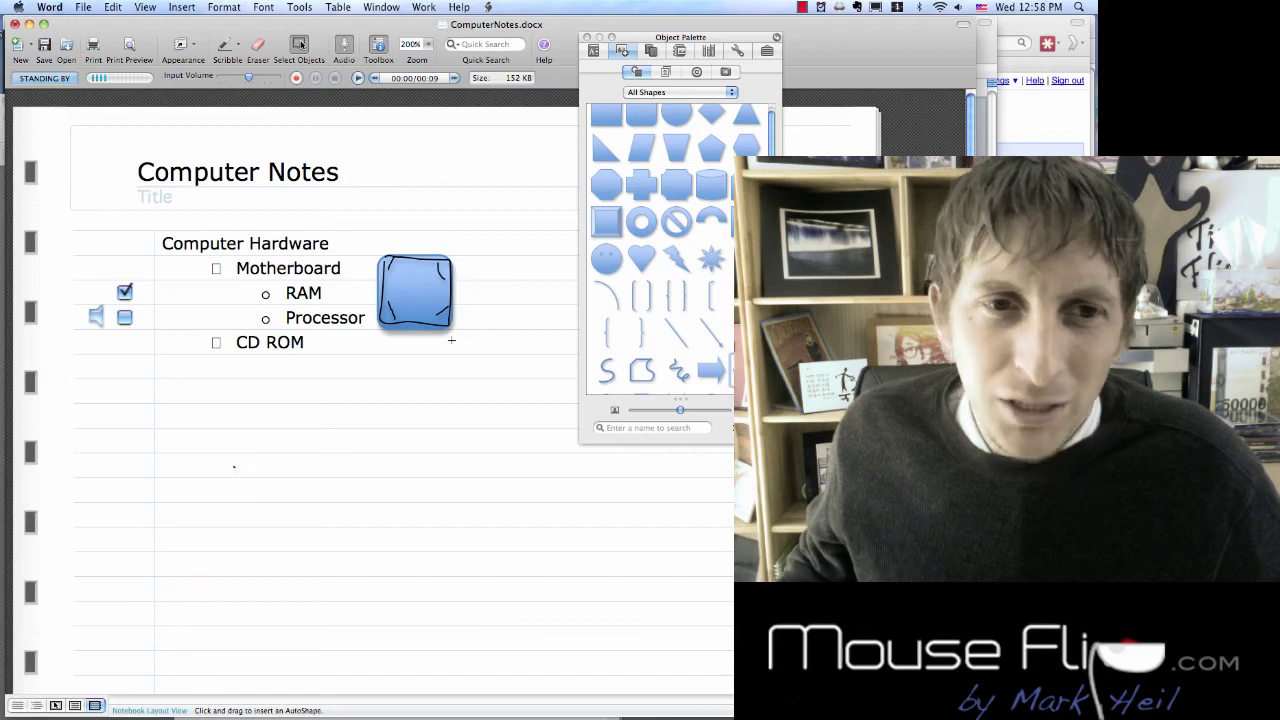
{"action": "left_click_drag", "start_coordinate": [365, 170], "coordinate": [462, 182]}
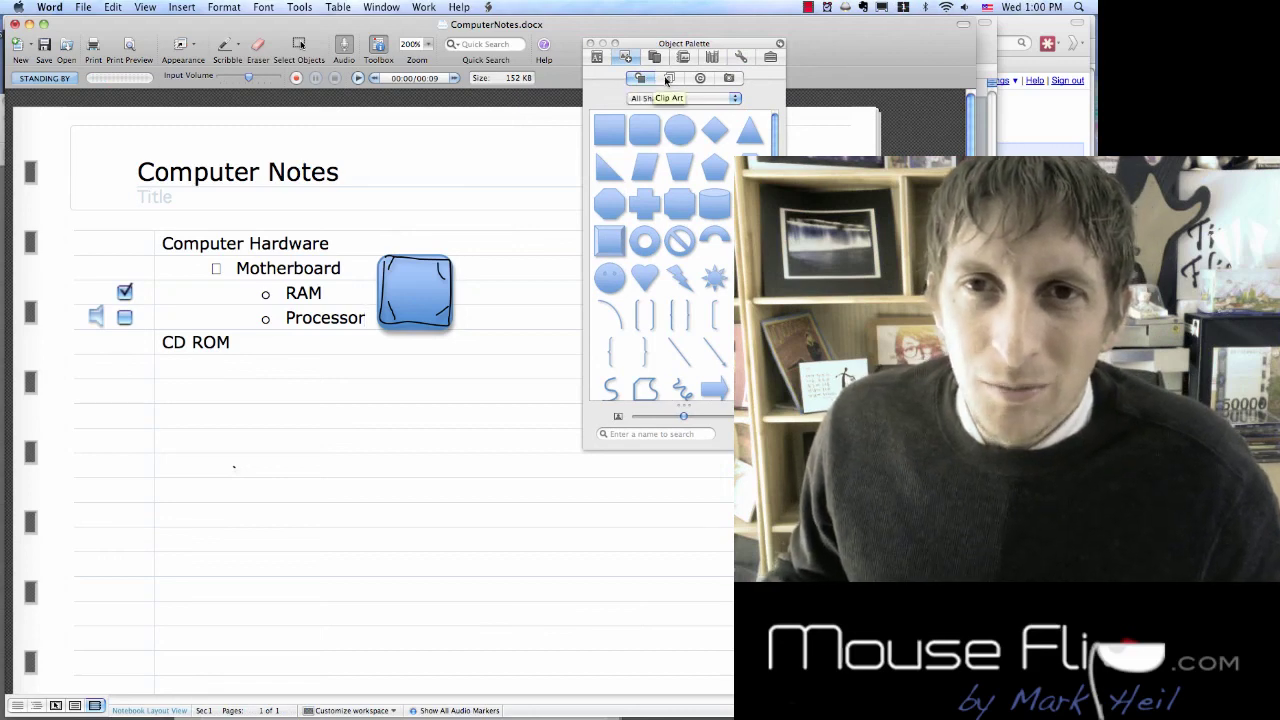
{"action": "left_click", "coordinate": [667, 79]}
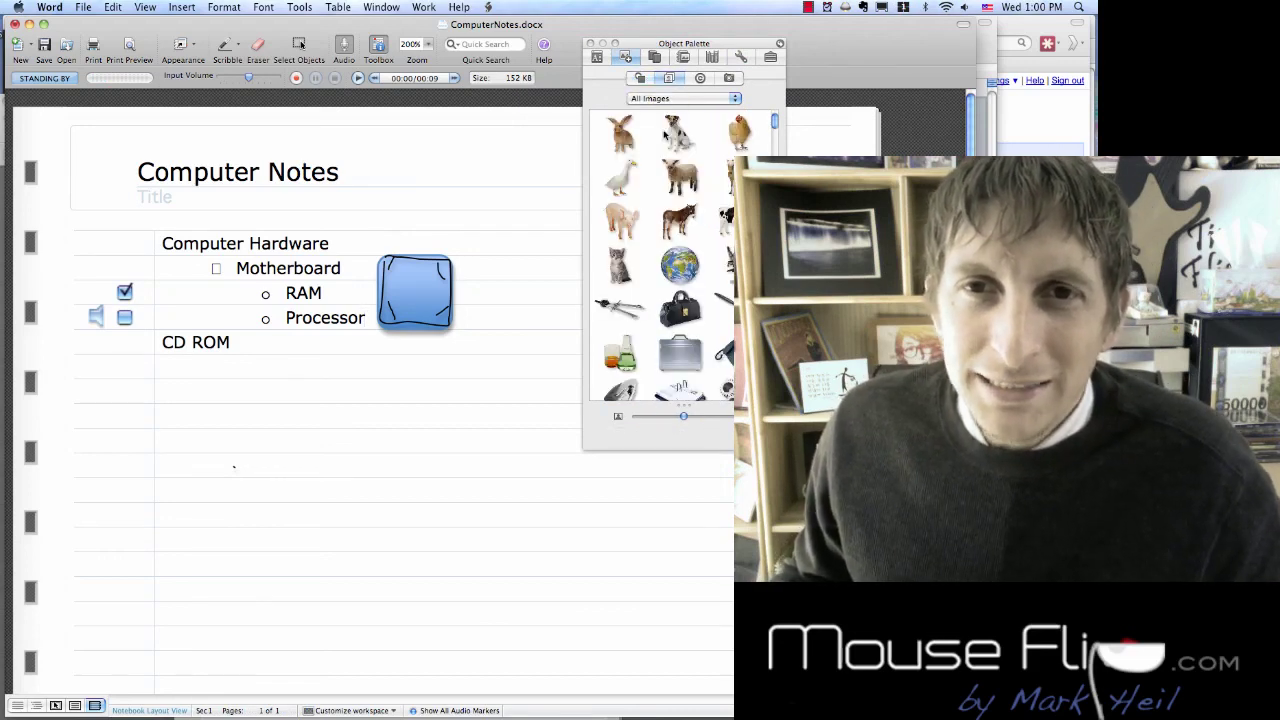
Step: Drag the rabbit clip art onto the page below CD ROM
{"action": "left_click", "coordinate": [618, 140]}
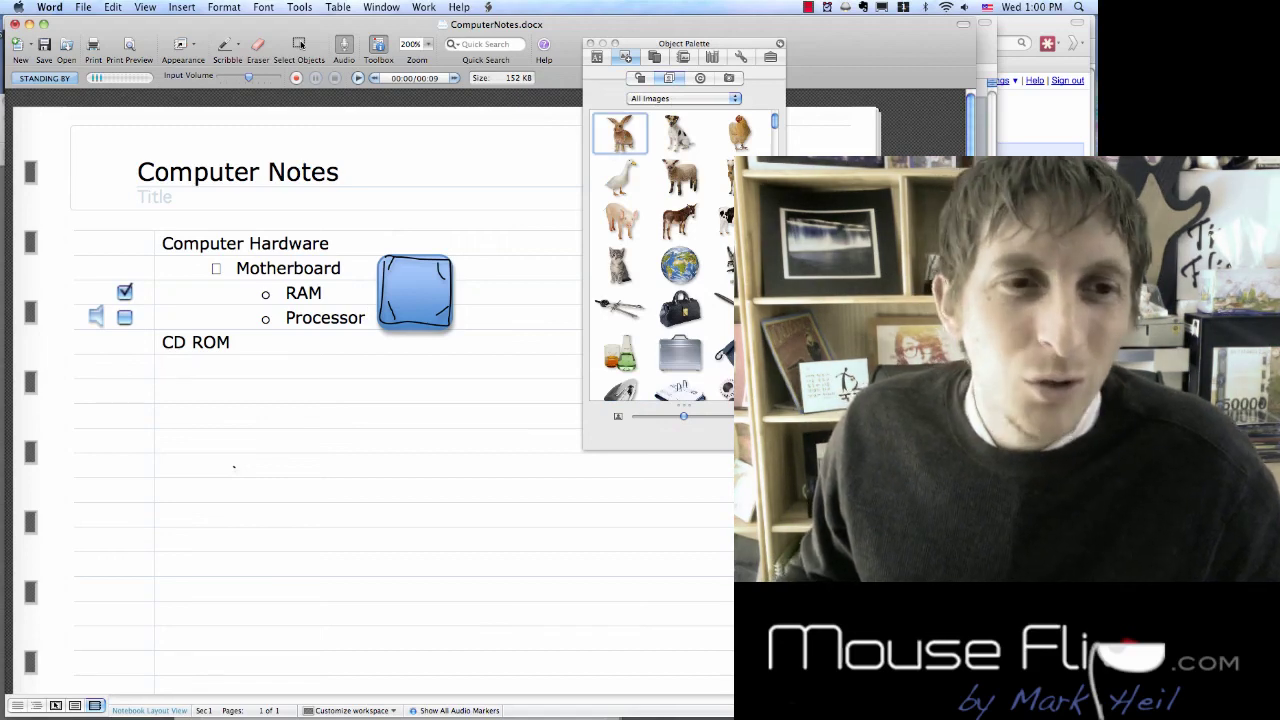
{"action": "left_click_drag", "start_coordinate": [620, 143], "coordinate": [426, 451]}
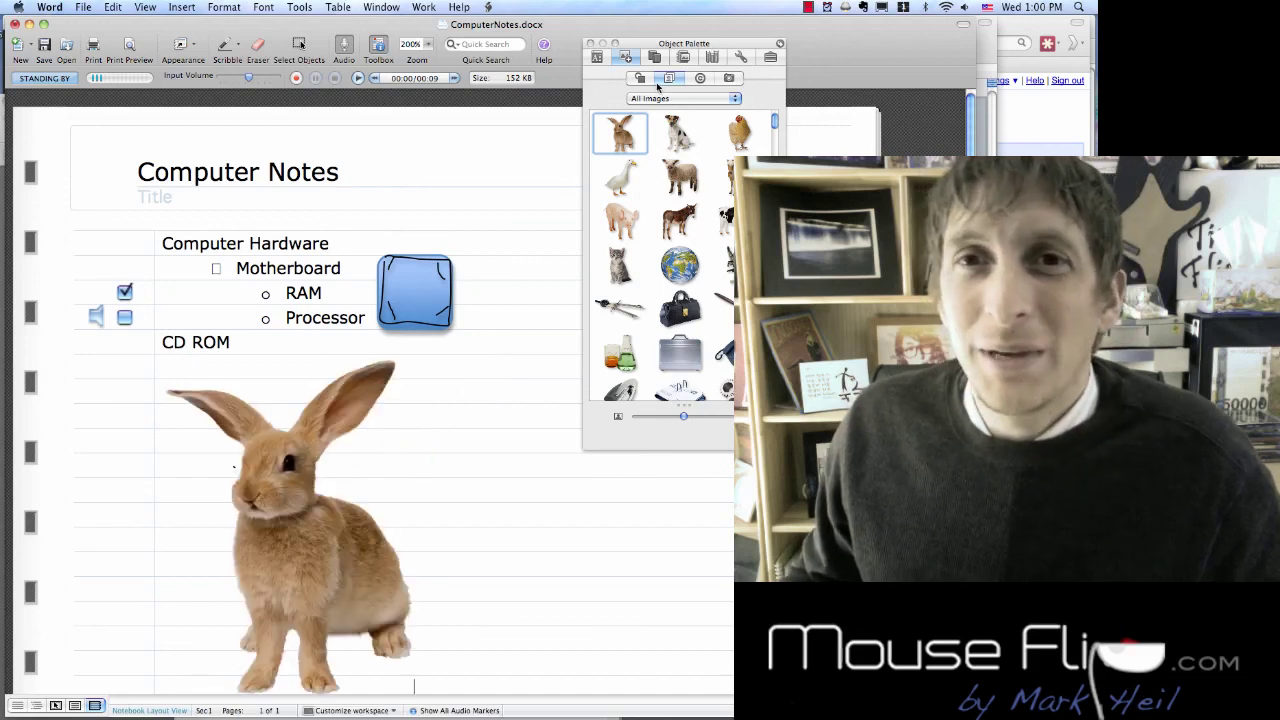
{"action": "left_click", "coordinate": [596, 57]}
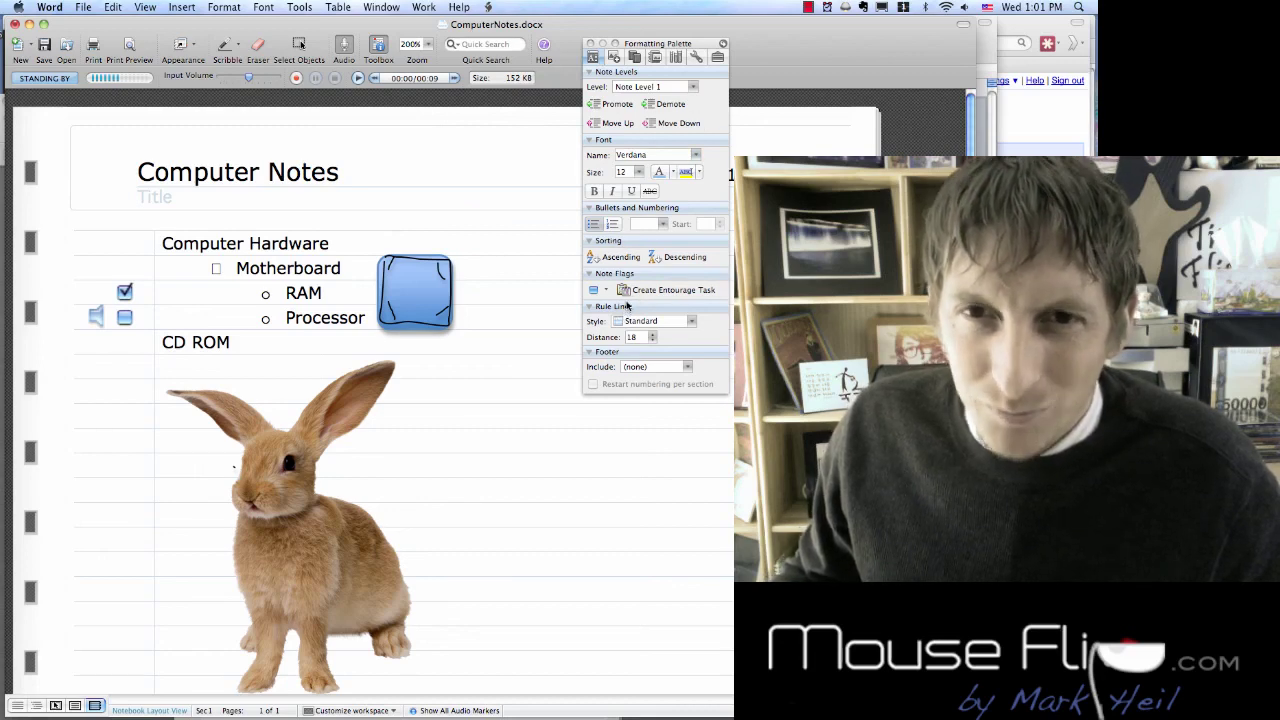
{"action": "left_click", "coordinate": [278, 493]}
Step: Set the rabbit's wrapping style to In Front of Text
{"action": "left_click", "coordinate": [612, 377]}
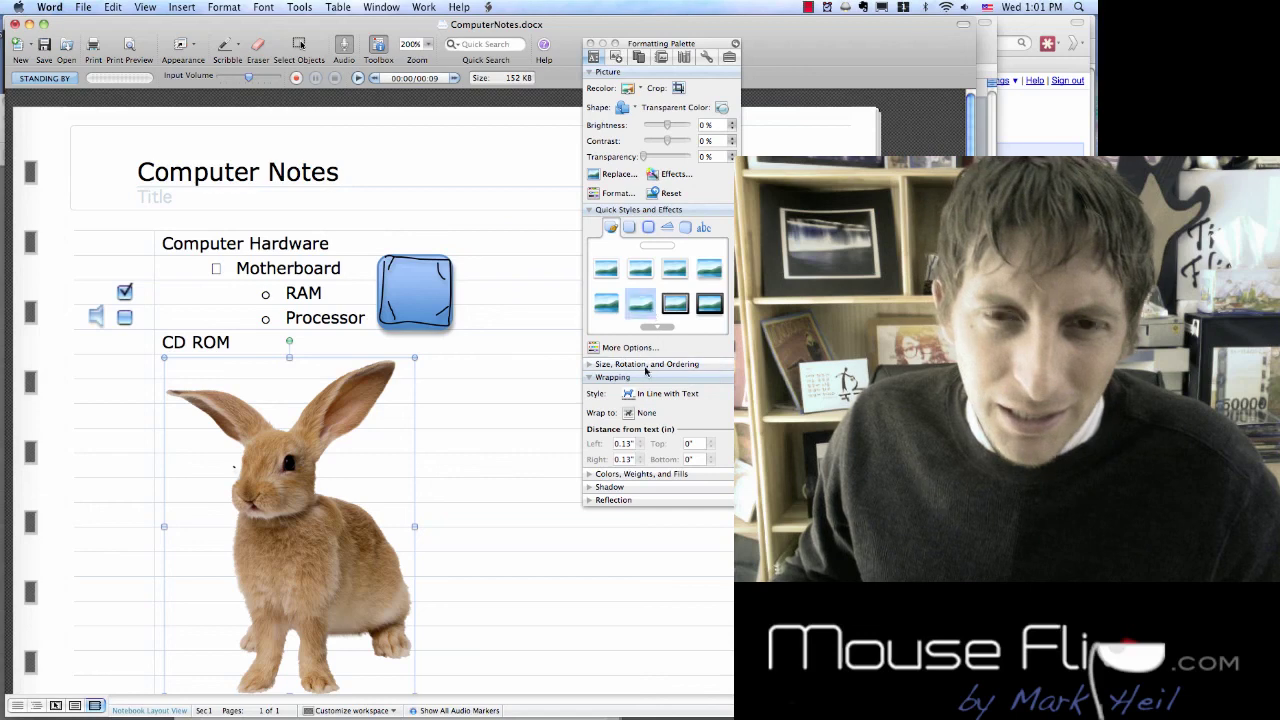
{"action": "left_click", "coordinate": [643, 396]}
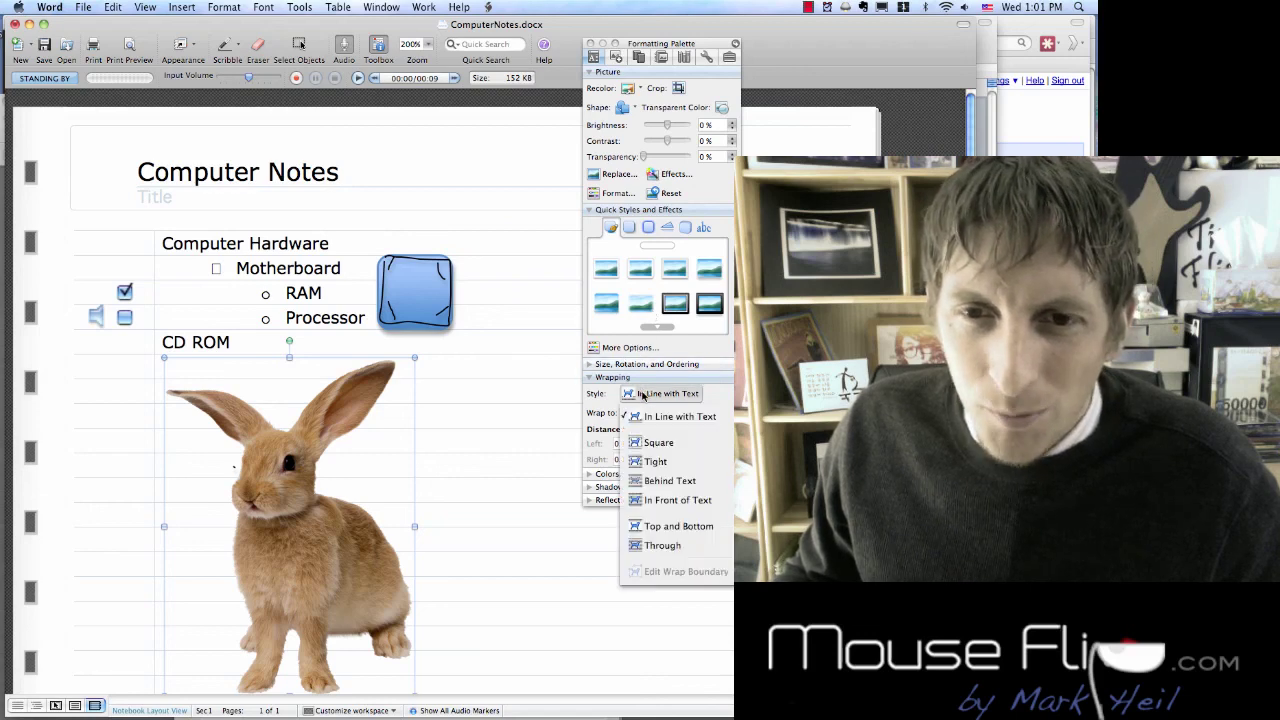
{"action": "left_click", "coordinate": [645, 507]}
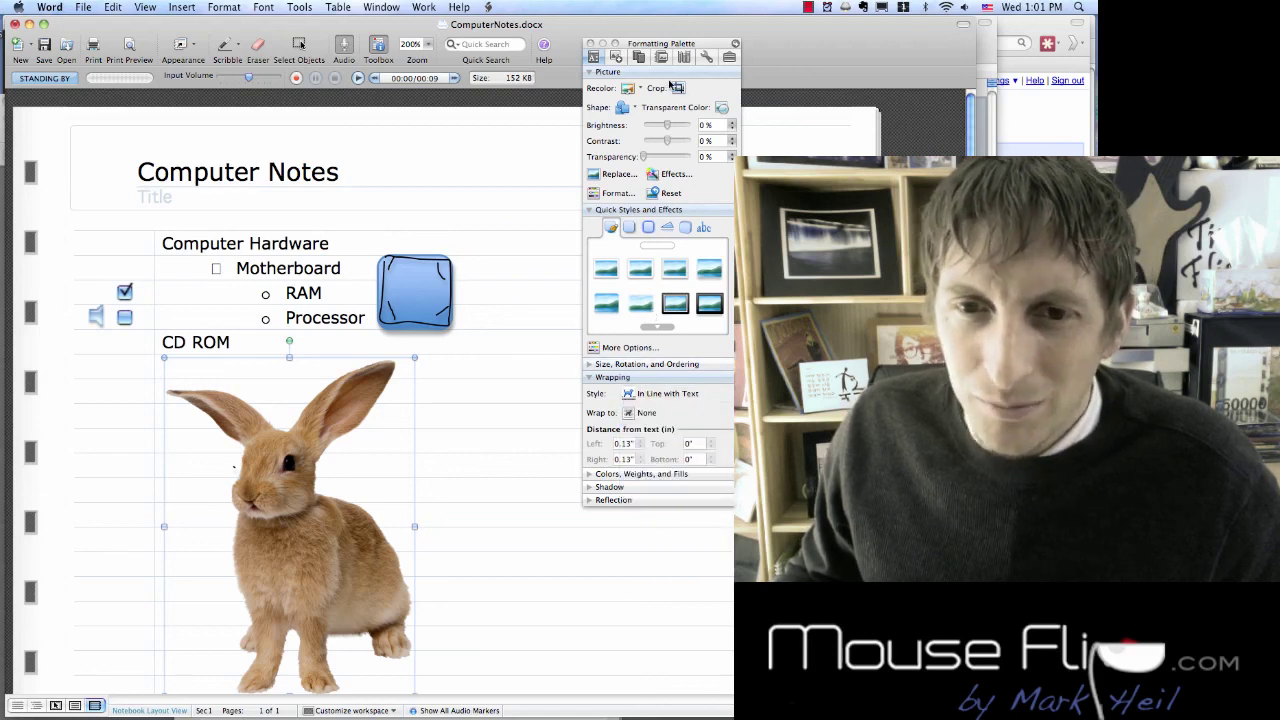
{"action": "left_click_drag", "start_coordinate": [660, 43], "coordinate": [590, 21]}
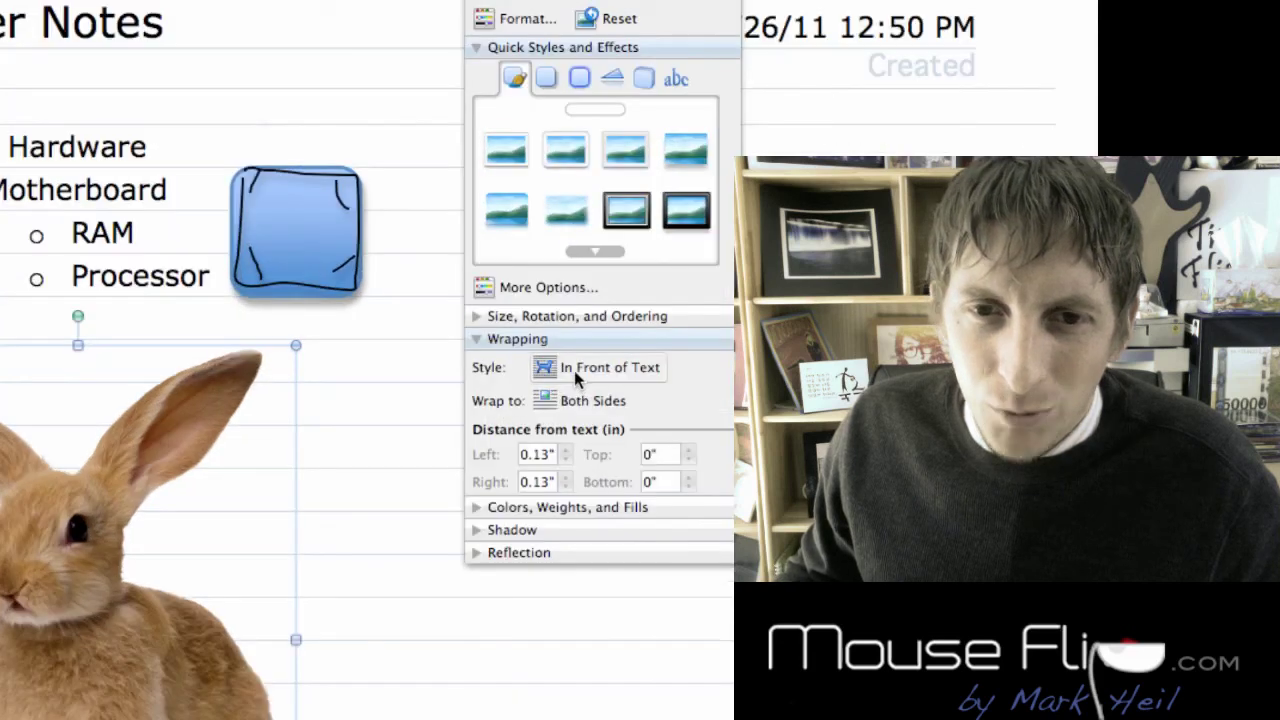
{"action": "left_click", "coordinate": [575, 372]}
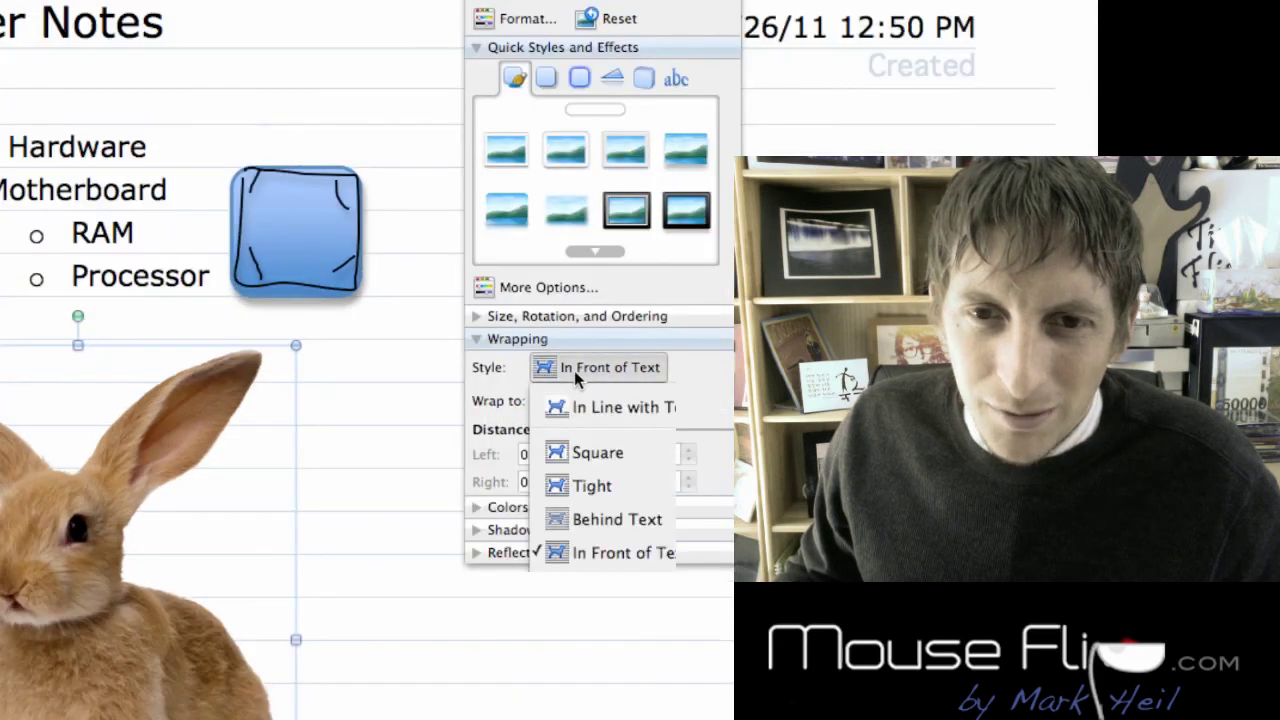
{"action": "left_click", "coordinate": [578, 551]}
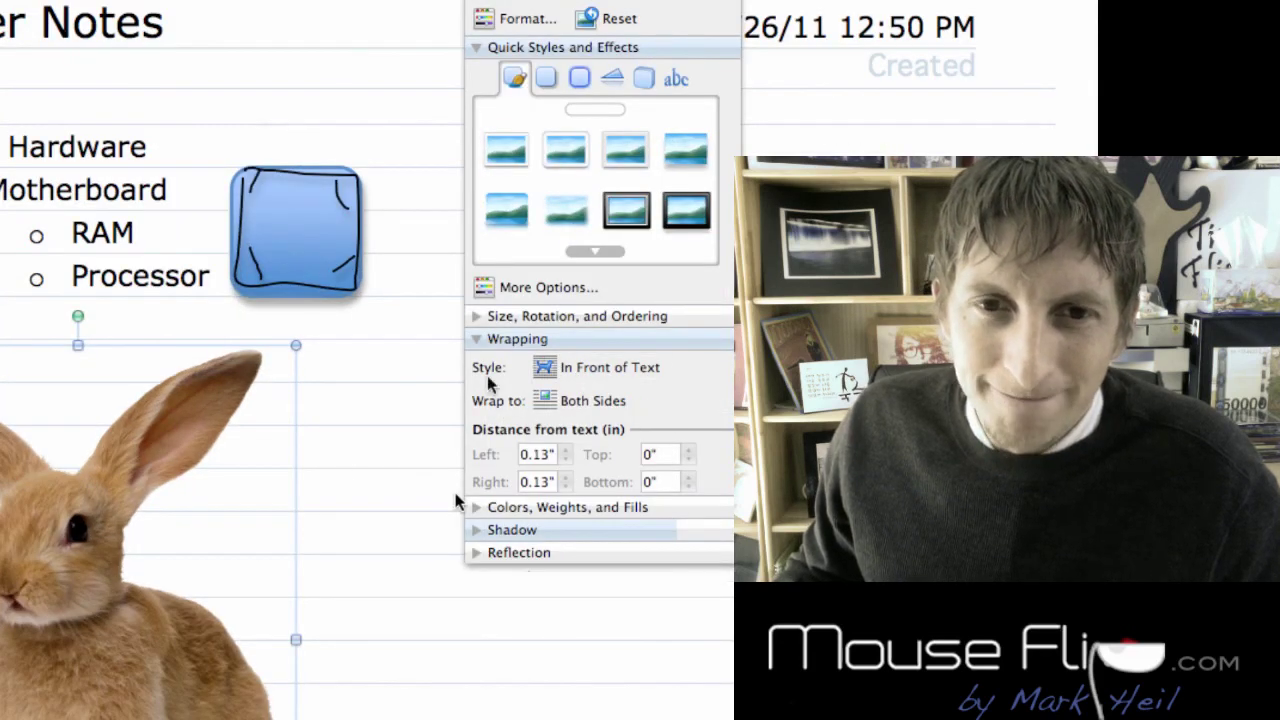
Step: Review the rabbit's size, rotation, ordering and shadow settings, then deselect it
{"action": "left_click", "coordinate": [497, 316]}
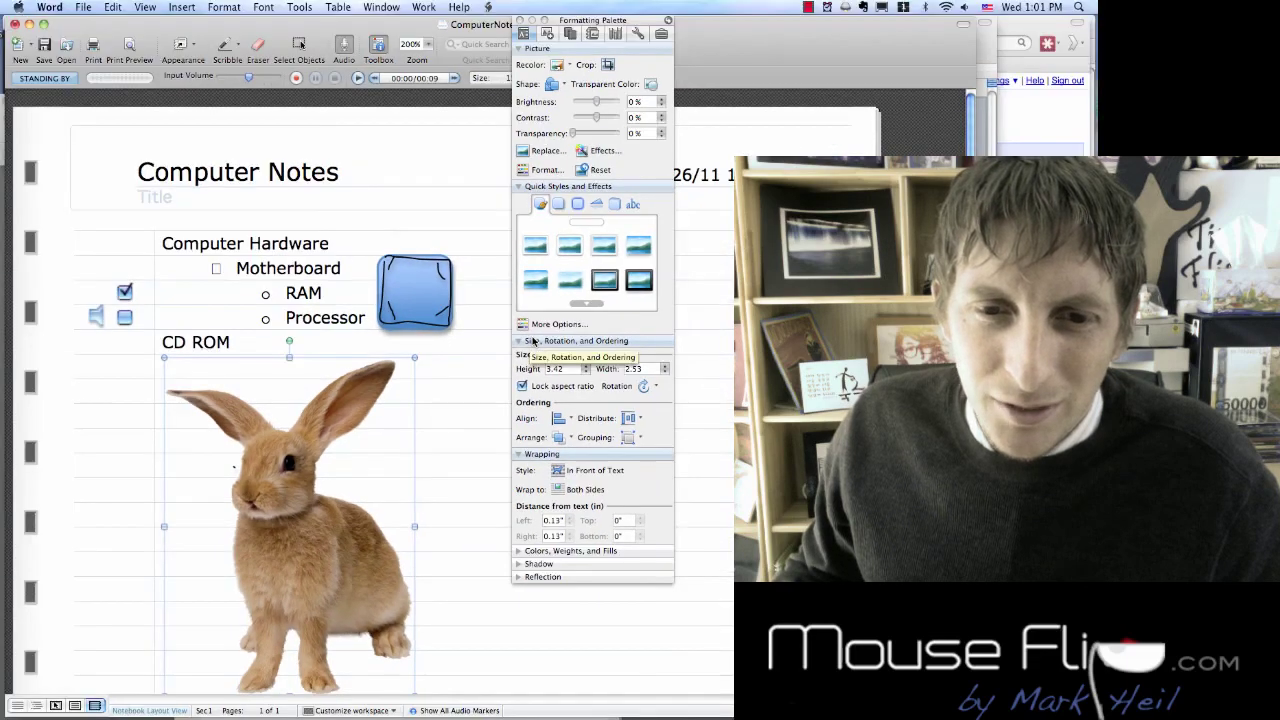
{"action": "left_click", "coordinate": [535, 565]}
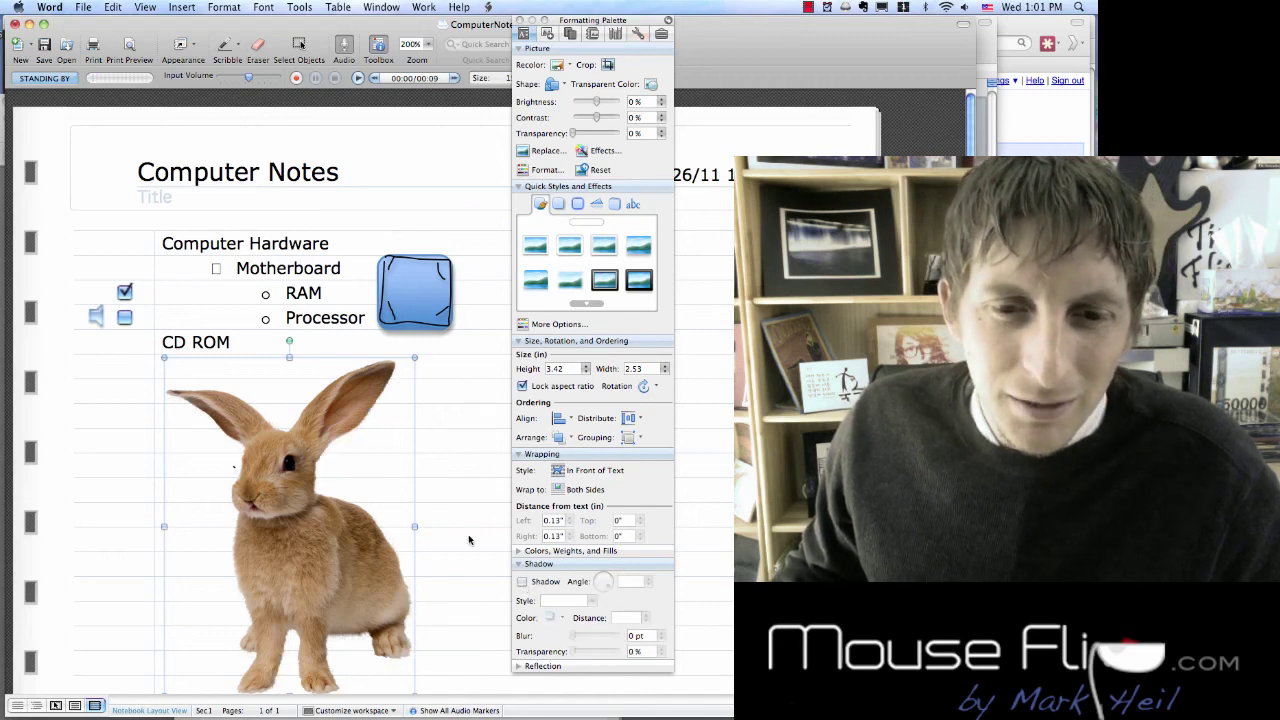
{"action": "left_click", "coordinate": [484, 503]}
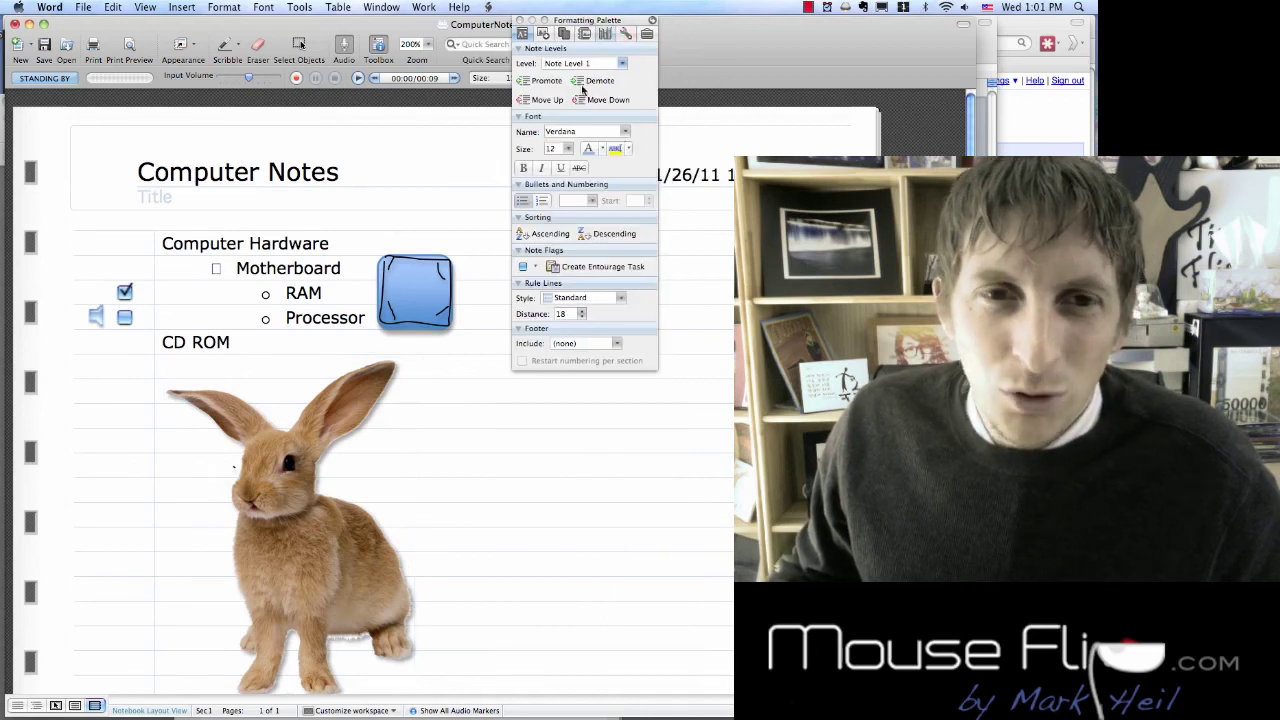
Step: Drag a photo from the Object Palette's Photos library onto the notes page
{"action": "left_click", "coordinate": [564, 35]}
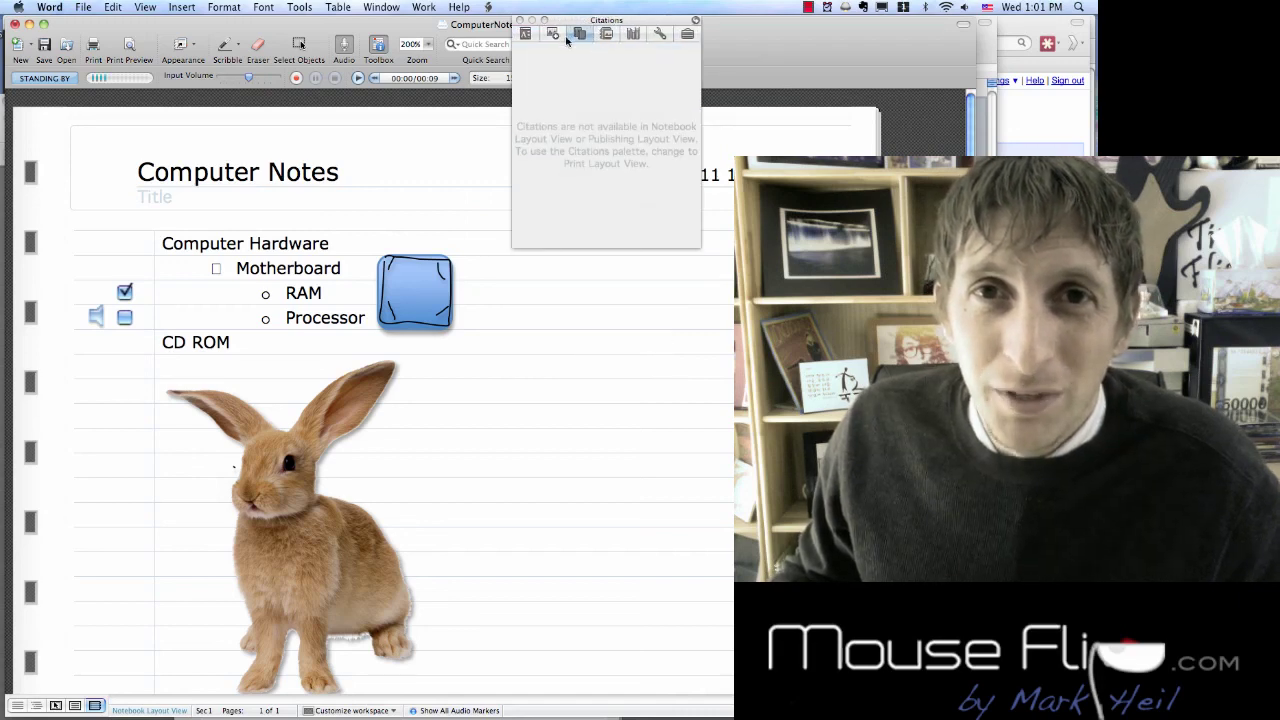
{"action": "left_click", "coordinate": [553, 34]}
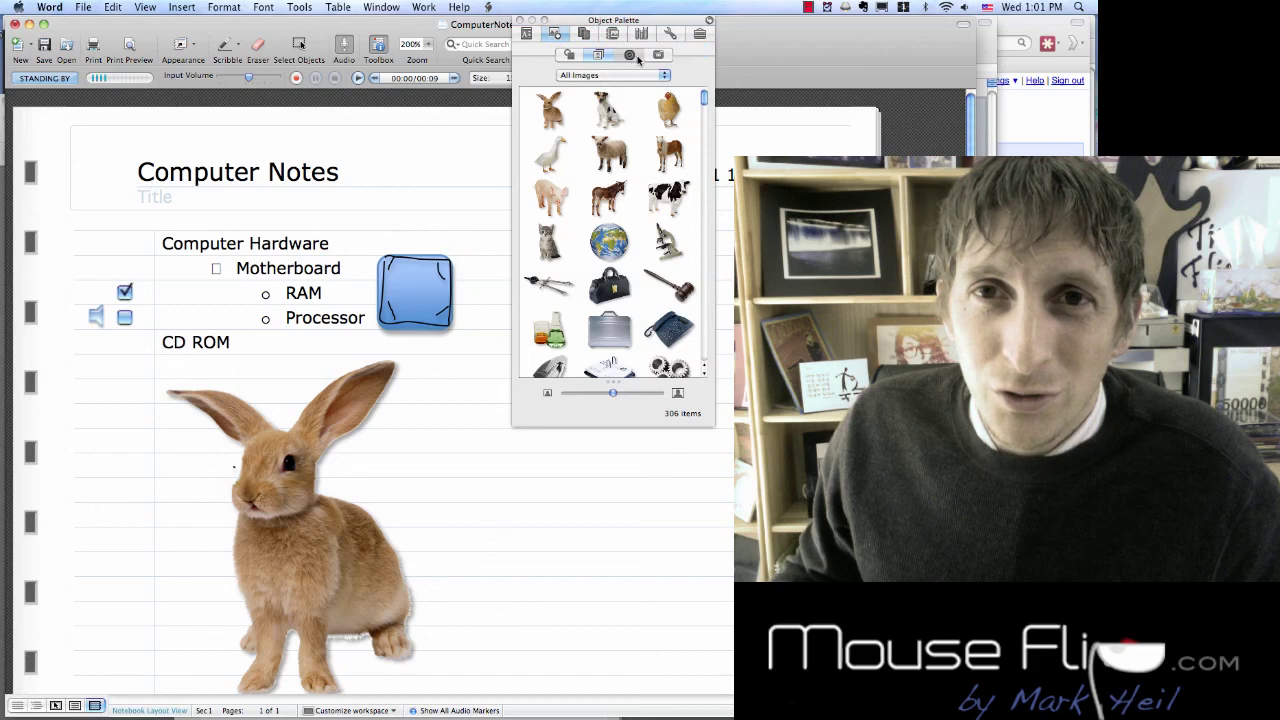
{"action": "left_click", "coordinate": [657, 55]}
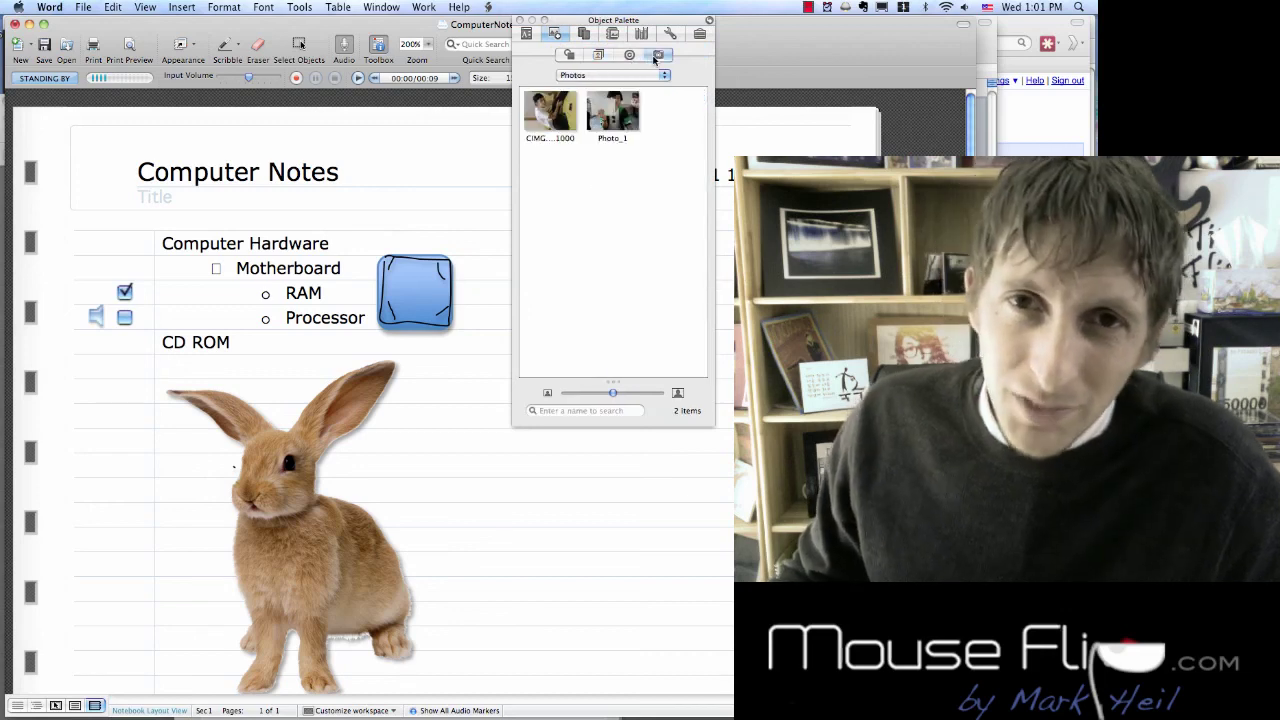
{"action": "left_click_drag", "start_coordinate": [560, 120], "coordinate": [443, 486]}
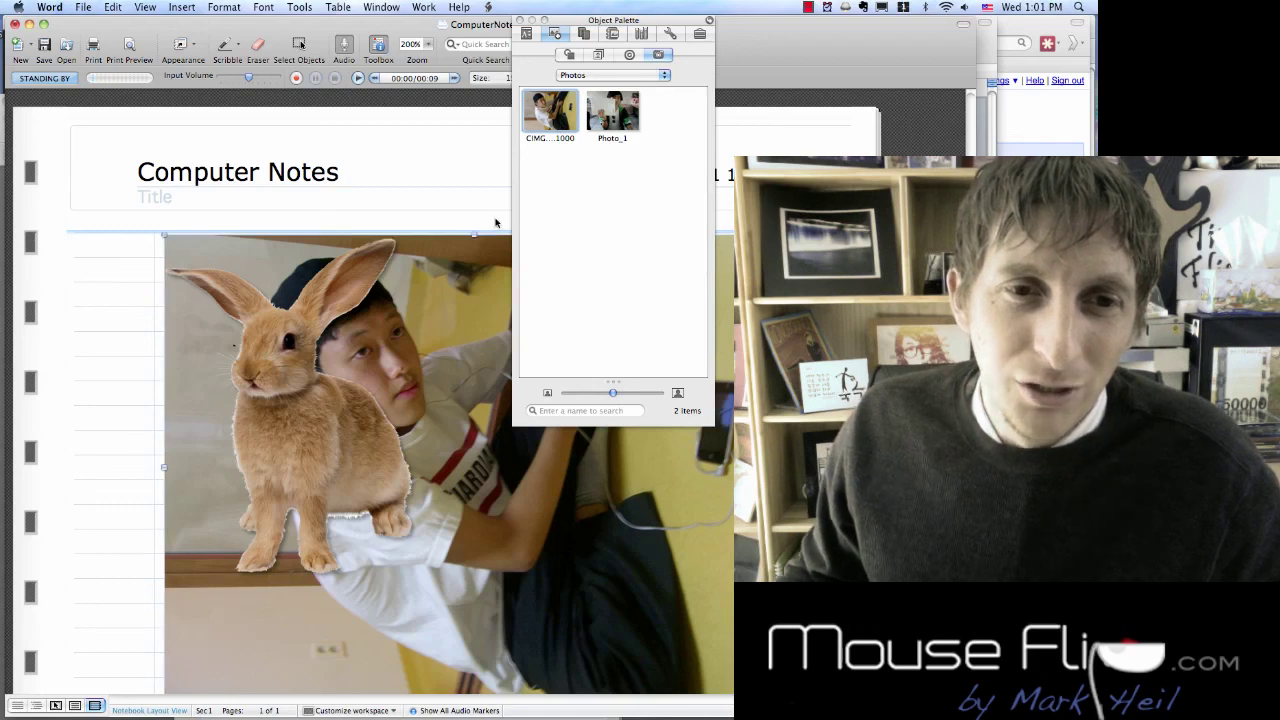
{"action": "left_click_drag", "start_coordinate": [664, 26], "coordinate": [877, 61]}
Step: Move the rabbit to the lower left, shrink the photo, and undo to restore the outline
{"action": "left_click", "coordinate": [219, 482]}
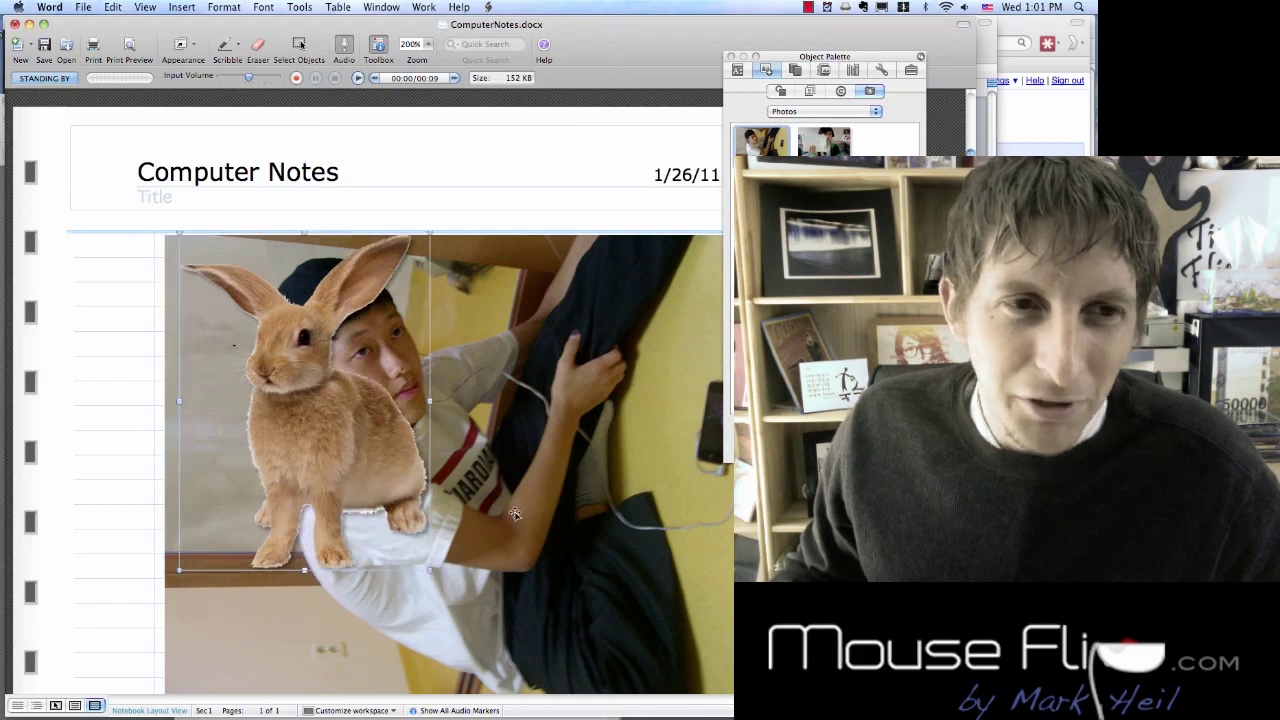
{"action": "left_click_drag", "start_coordinate": [177, 568], "coordinate": [25, 695]}
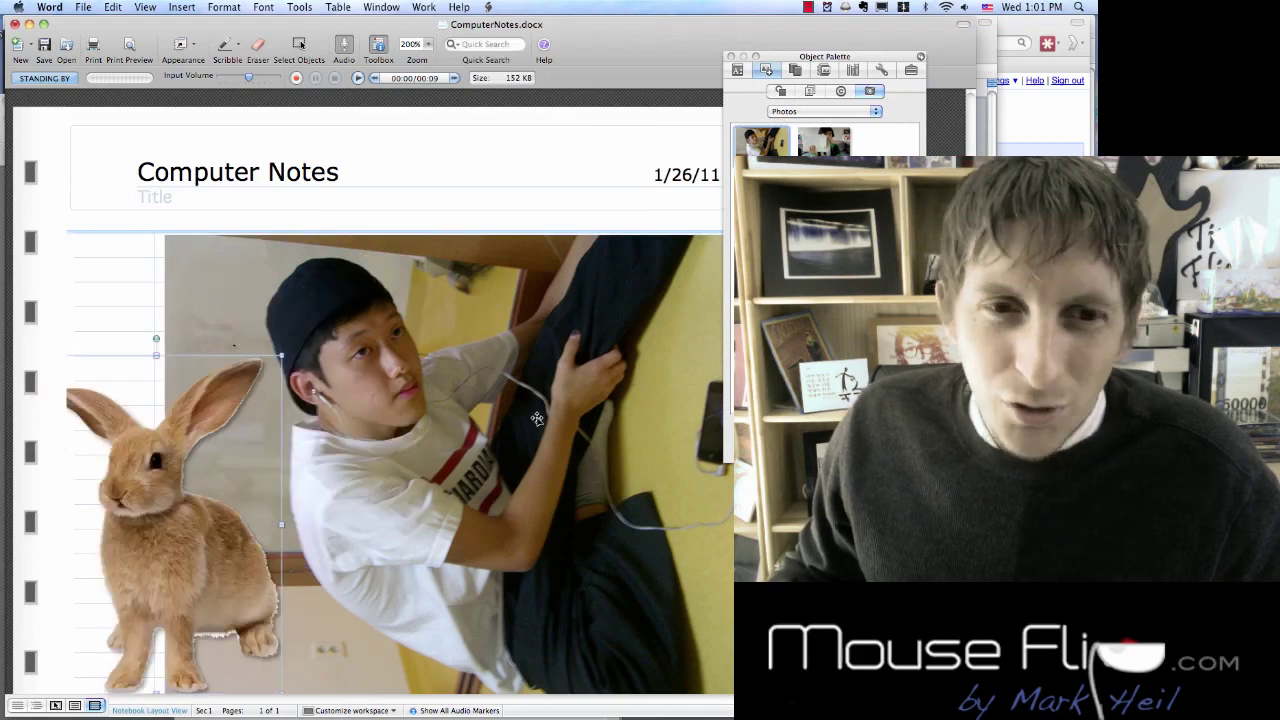
{"action": "scroll", "coordinate": [368, 386], "scroll_direction": "down", "scroll_amount": 1}
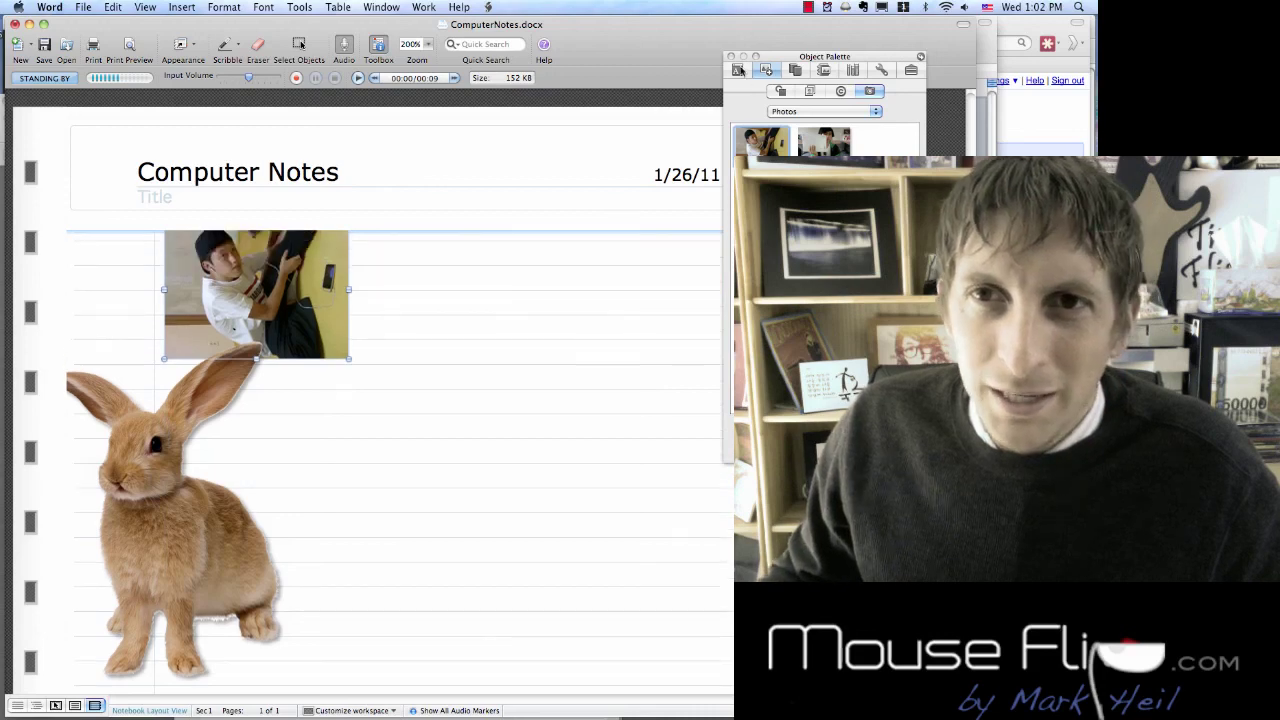
{"action": "left_click", "coordinate": [737, 70]}
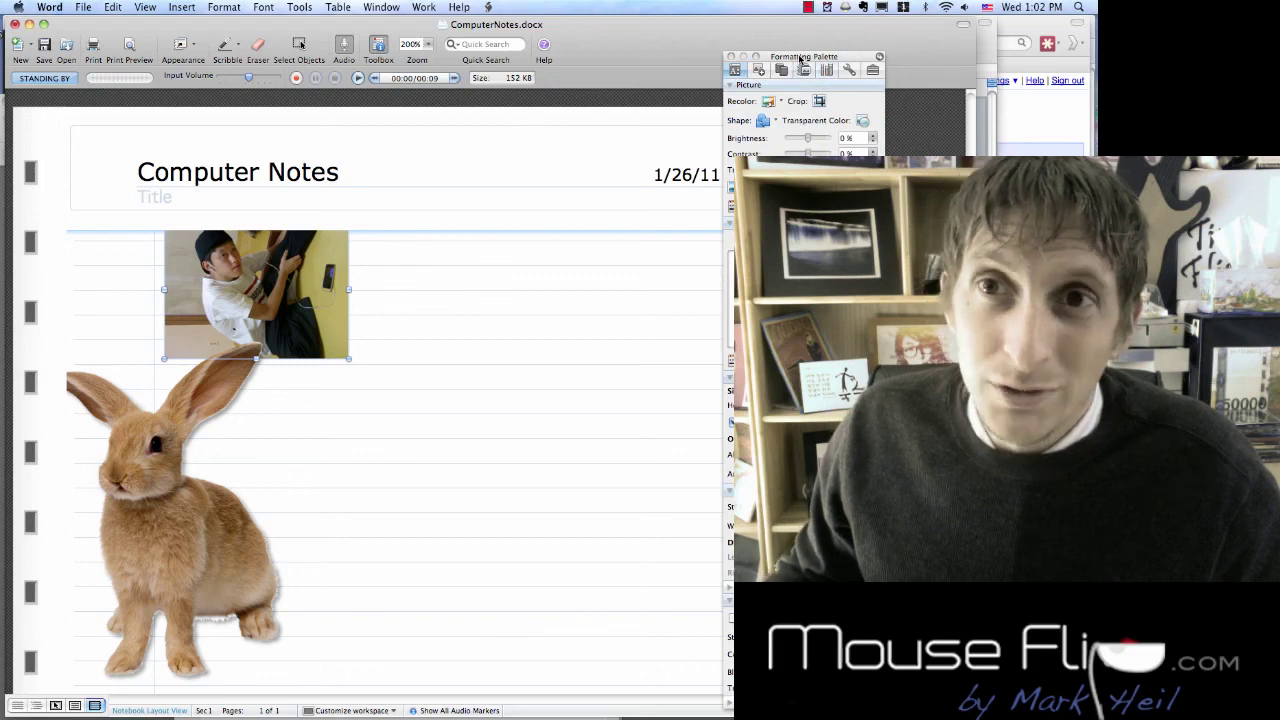
{"action": "left_click_drag", "start_coordinate": [800, 57], "coordinate": [690, 53]}
{"action": "key", "text": "super+z"}
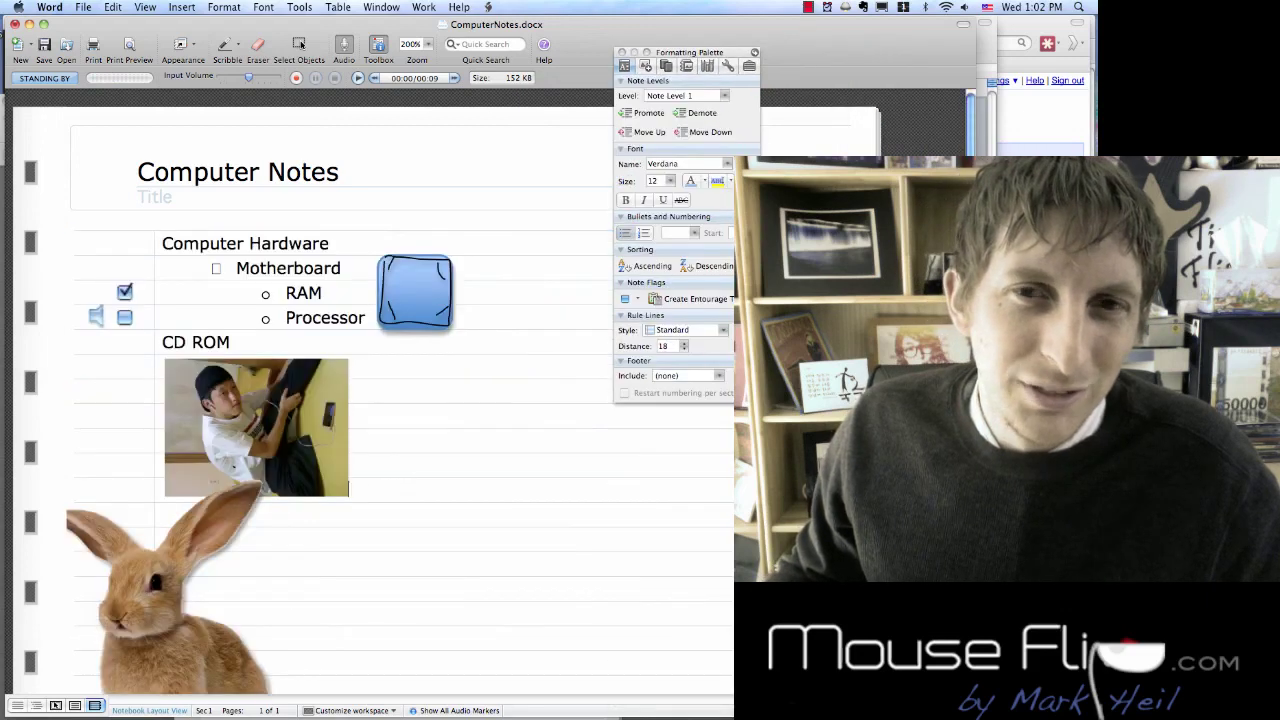
Step: Rotate the photo upright and set its wrapping to In Front of Text
{"action": "left_click", "coordinate": [307, 413]}
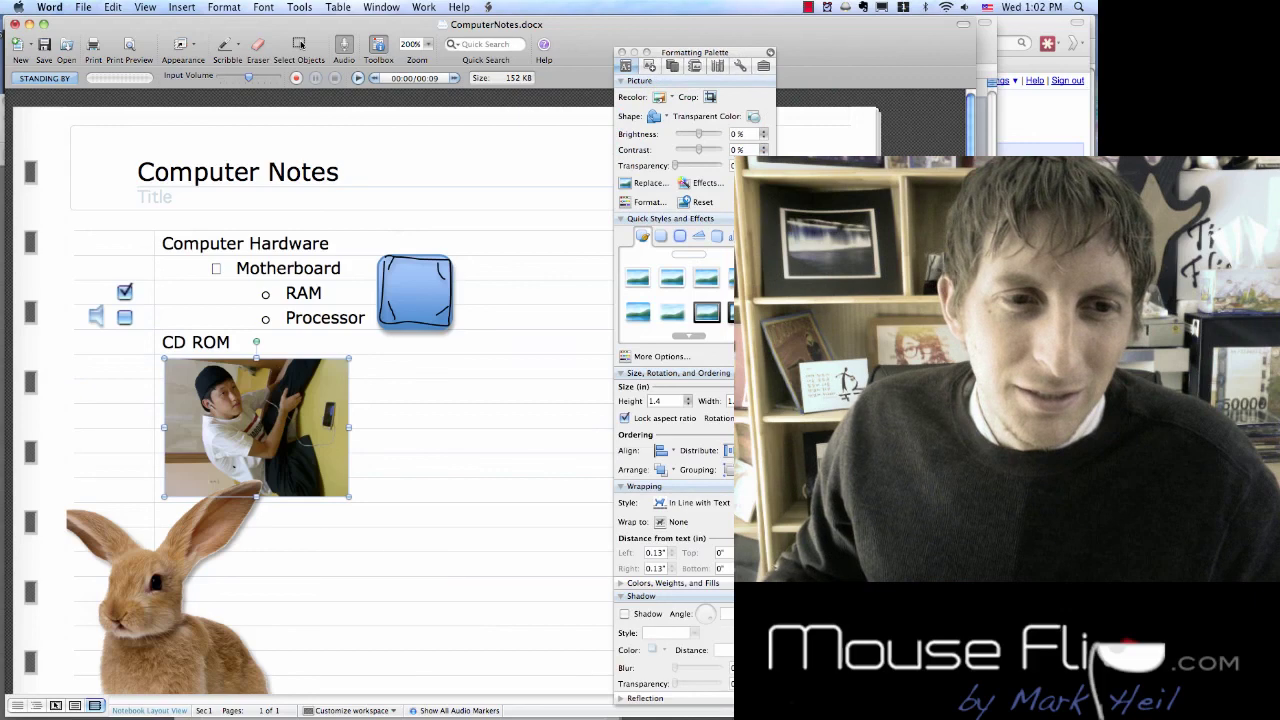
{"action": "left_click_drag", "start_coordinate": [257, 342], "coordinate": [304, 428]}
{"action": "left_click", "coordinate": [698, 502]}
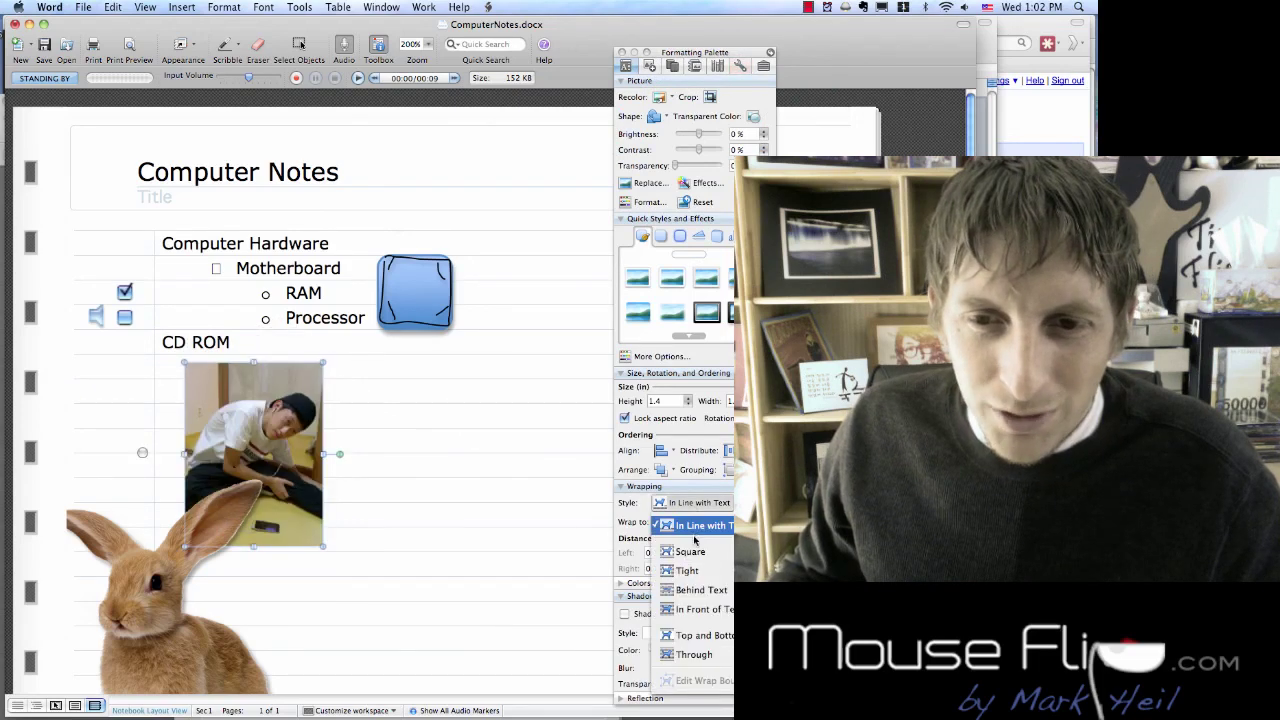
{"action": "left_click", "coordinate": [703, 609]}
Step: Position the photo right of the rabbit and move the rabbit up beside it
{"action": "left_click_drag", "start_coordinate": [337, 443], "coordinate": [506, 434]}
{"action": "left_click", "coordinate": [196, 479]}
{"action": "left_click_drag", "start_coordinate": [196, 479], "coordinate": [206, 369]}
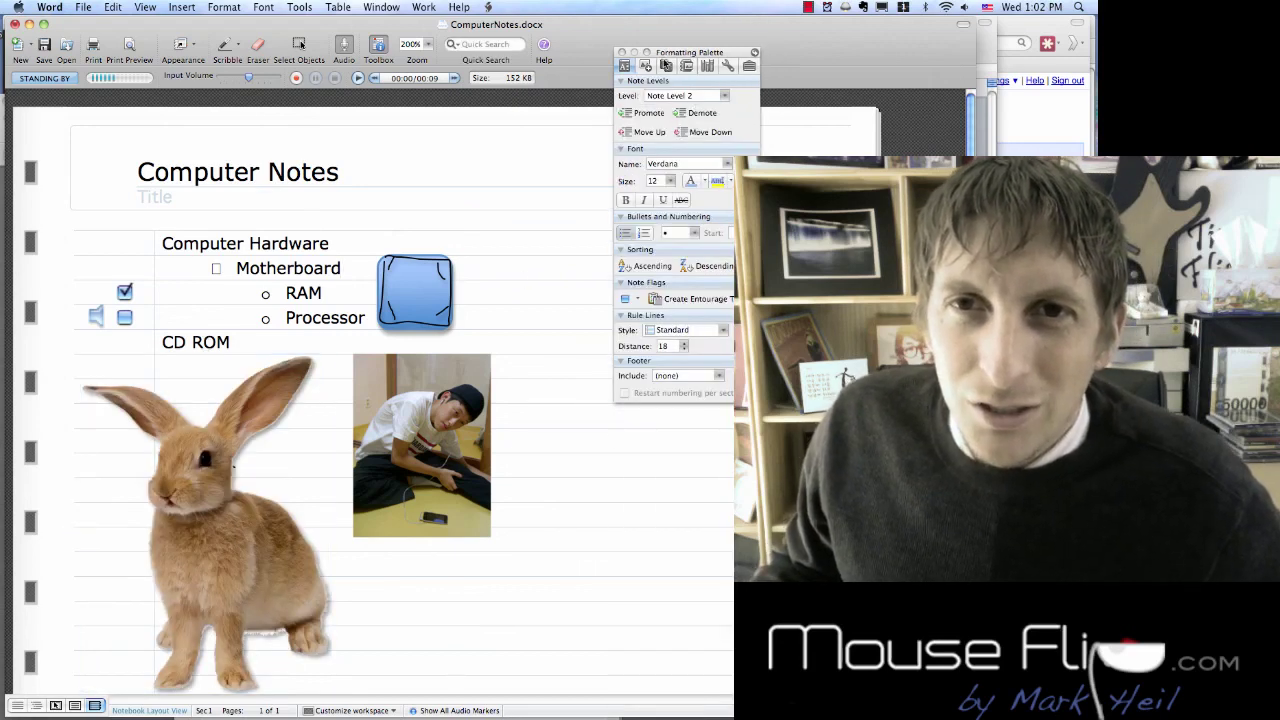
Step: Show the Object Palette's All Symbols collection and scroll to arrows, check marks and Greek letters
{"action": "left_click", "coordinate": [642, 67]}
{"action": "left_click", "coordinate": [730, 87]}
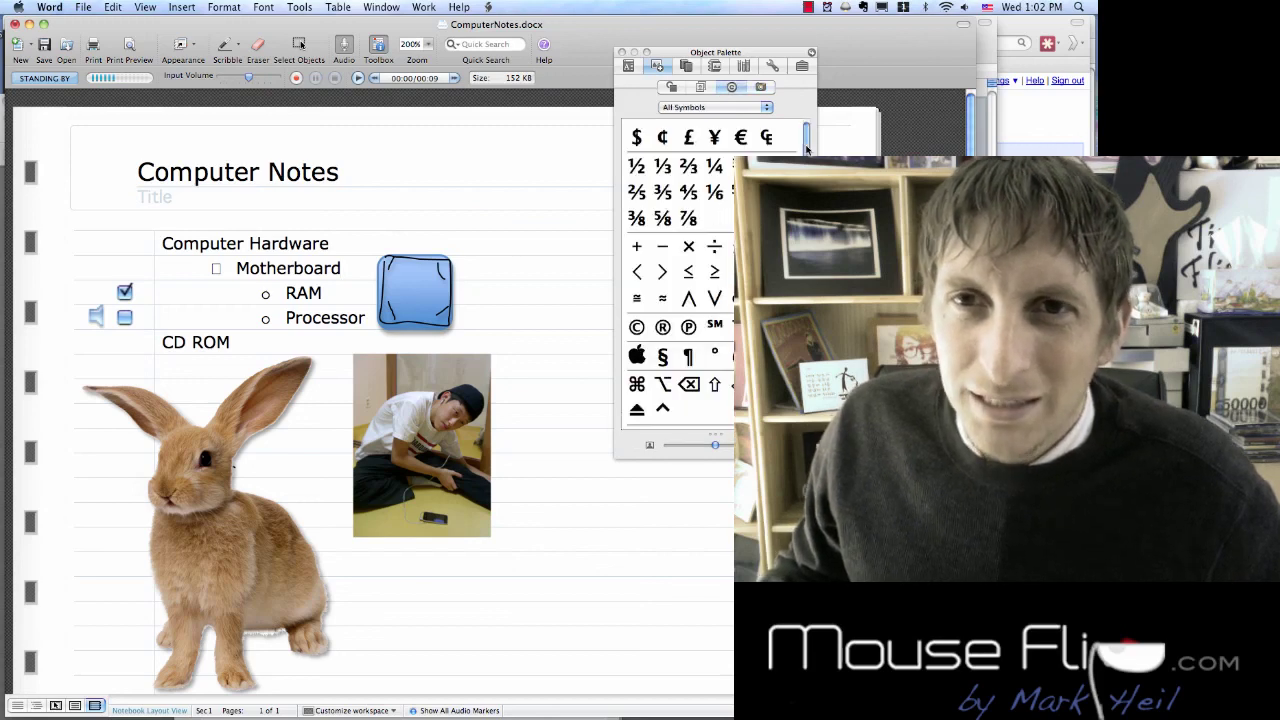
{"action": "left_click_drag", "start_coordinate": [806, 148], "coordinate": [806, 155]}
{"action": "left_click_drag", "start_coordinate": [744, 50], "coordinate": [708, 24]}
{"action": "left_click_drag", "start_coordinate": [782, 145], "coordinate": [782, 196]}
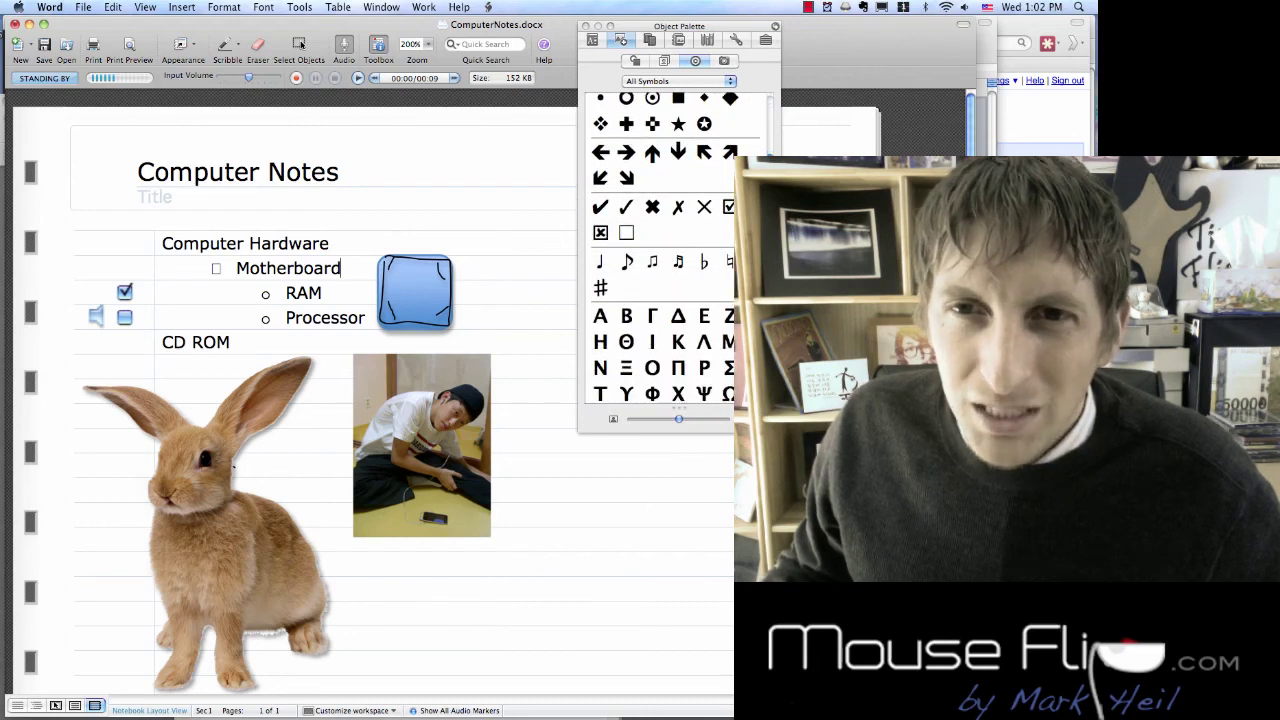